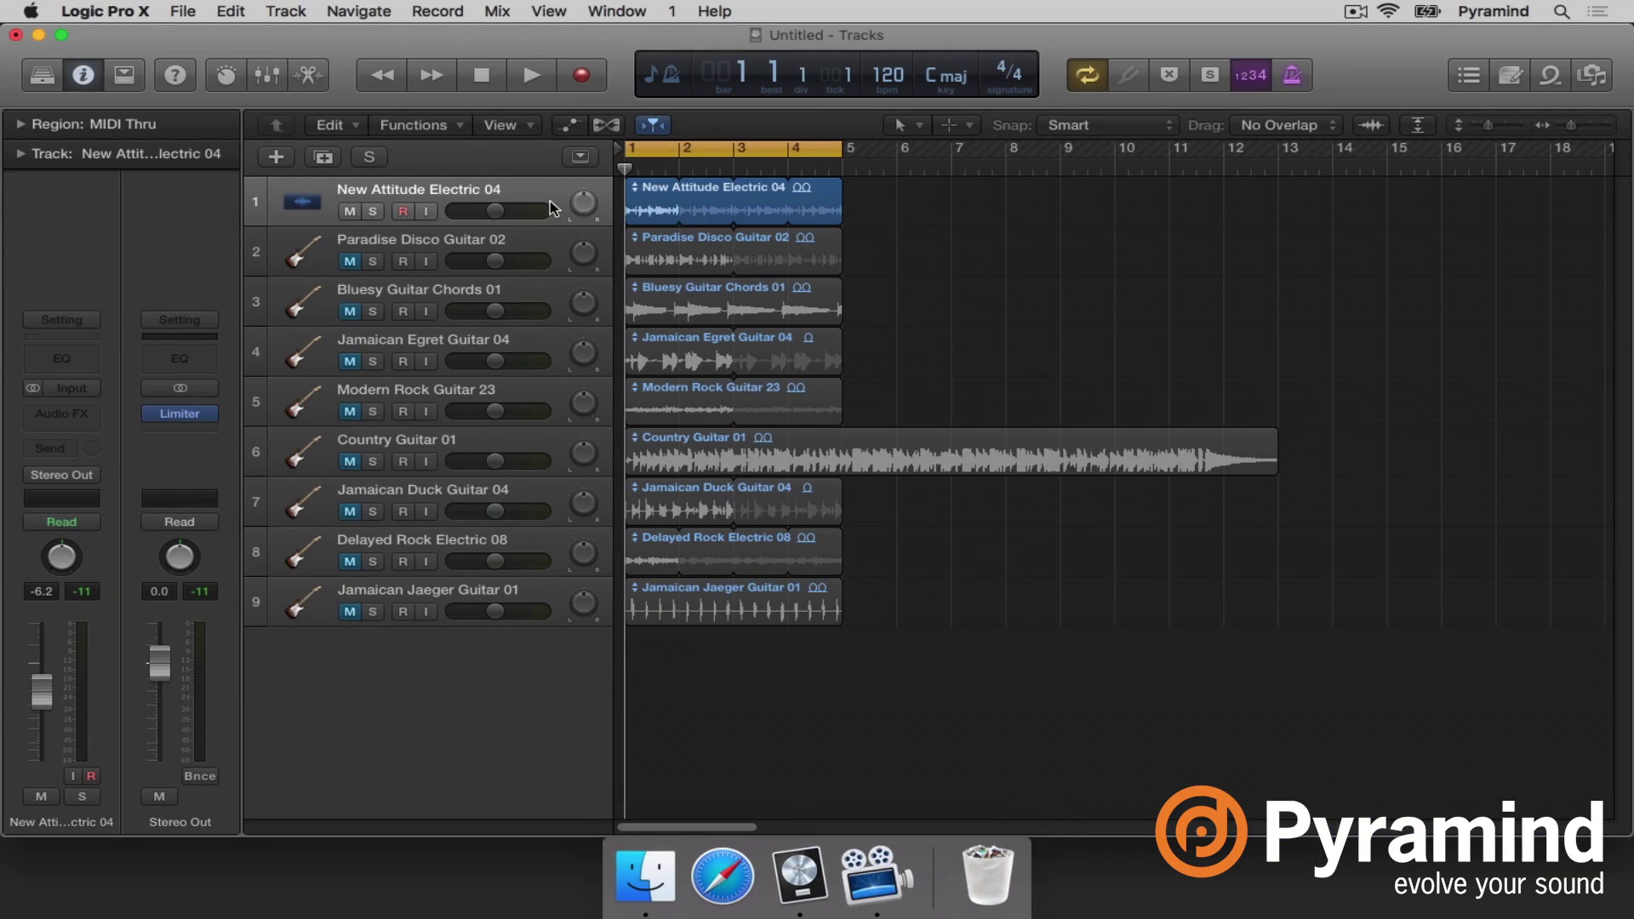
Play back the dry New Attitude Electric 04 track and insert the Amp Designer effect on it.
{"action": "key", "text": "space"}
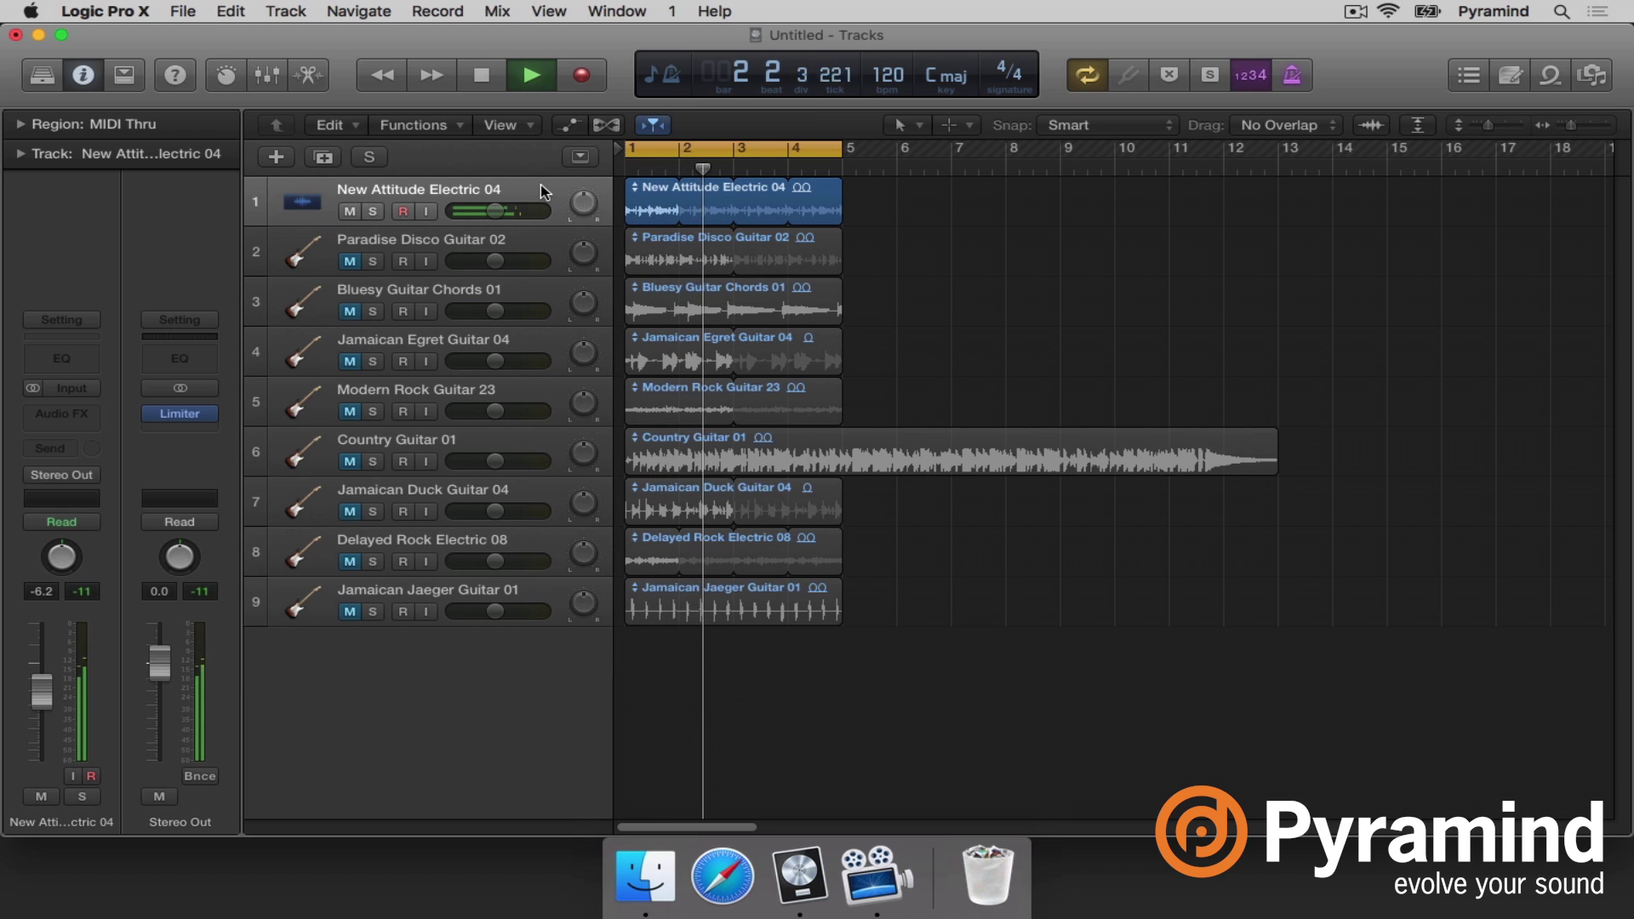
{"action": "key", "text": "space"}
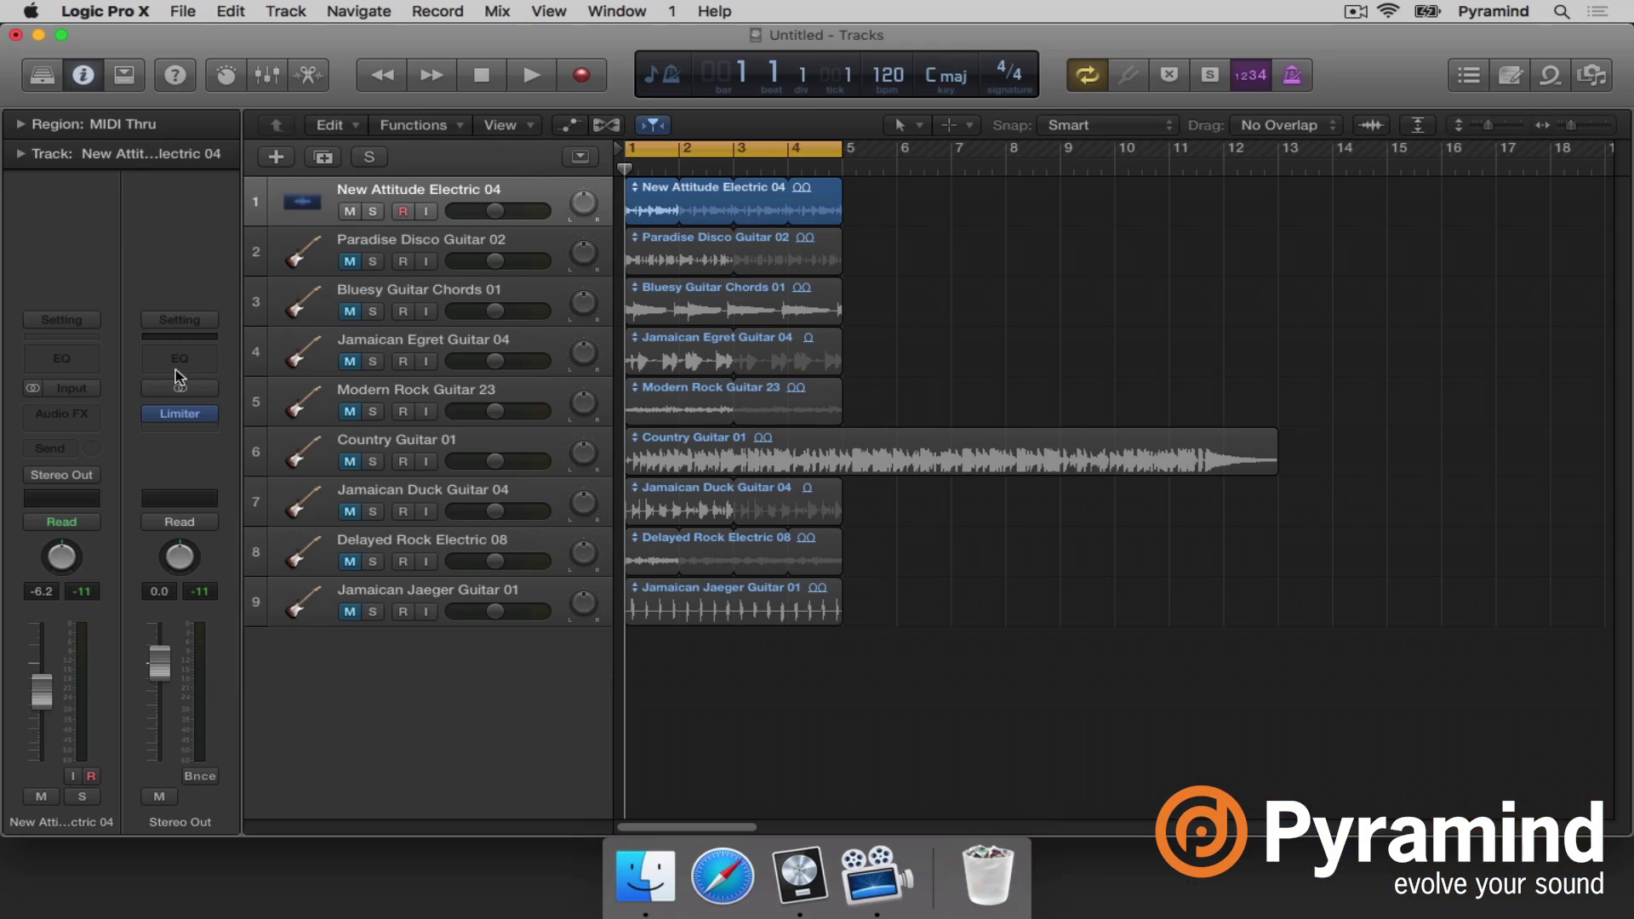
{"action": "left_click", "coordinate": [83, 416]}
{"action": "mouse_move", "coordinate": [92, 448]}
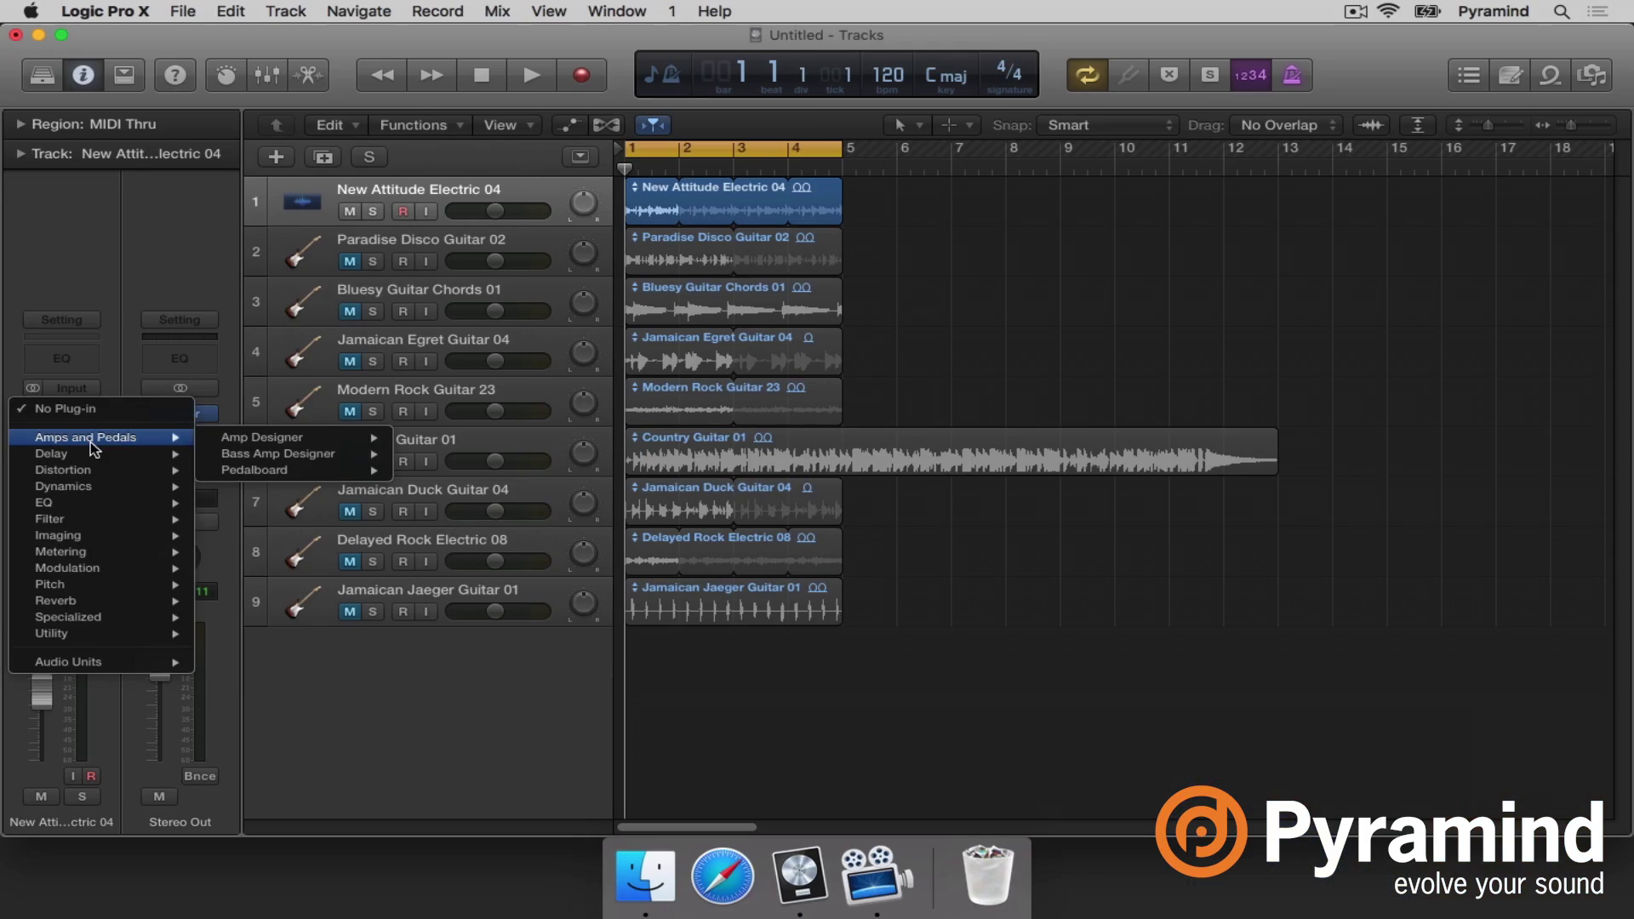
{"action": "mouse_move", "coordinate": [241, 441]}
{"action": "left_click", "coordinate": [422, 437]}
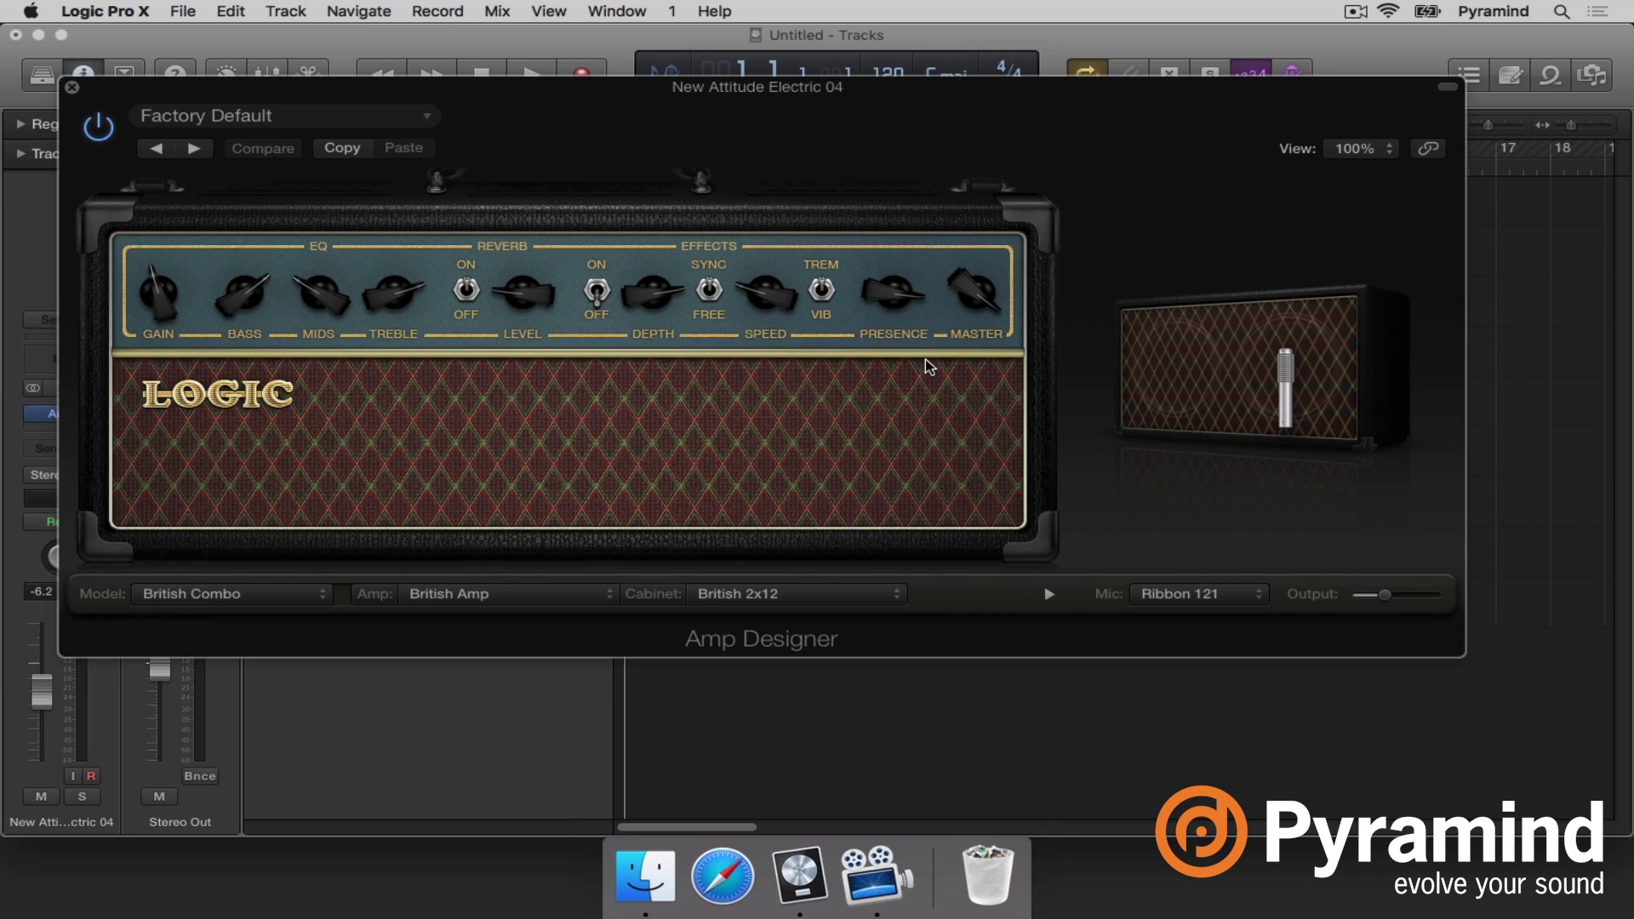
Shift the cabinet's microphone slightly off-centre and compare the playing guitar with Amp Designer bypassed and enabled.
{"action": "mouse_move", "coordinate": [1281, 348]}
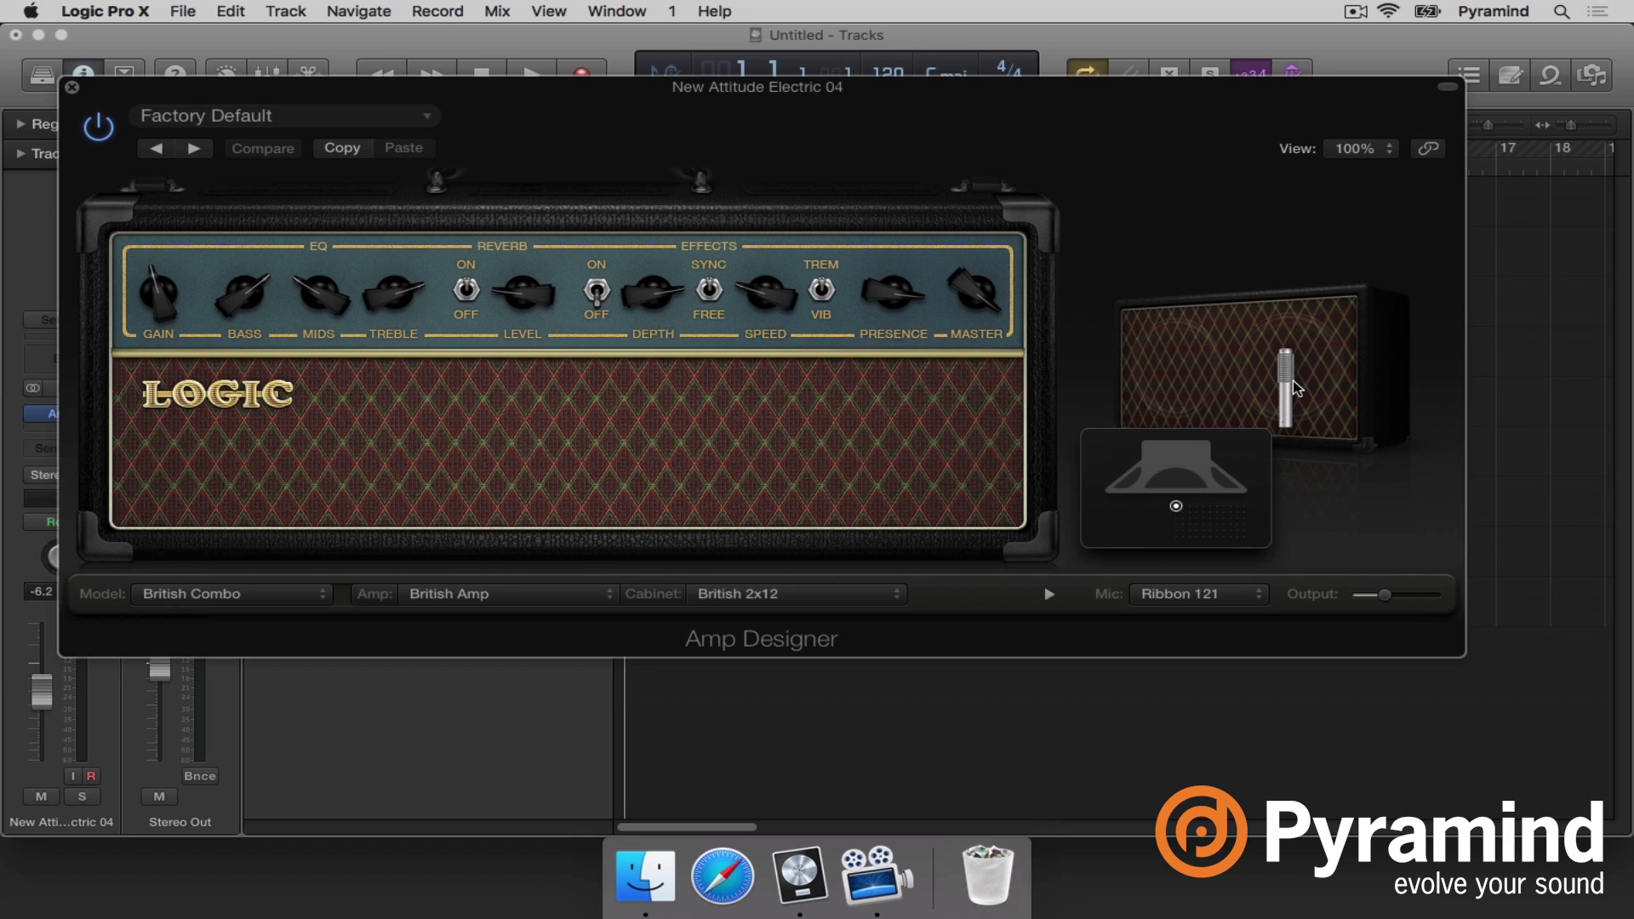
{"action": "mouse_move", "coordinate": [1176, 508]}
{"action": "left_mouse_down"}
{"action": "mouse_move", "coordinate": [1221, 514]}
{"action": "mouse_move", "coordinate": [1204, 510]}
{"action": "left_mouse_up"}
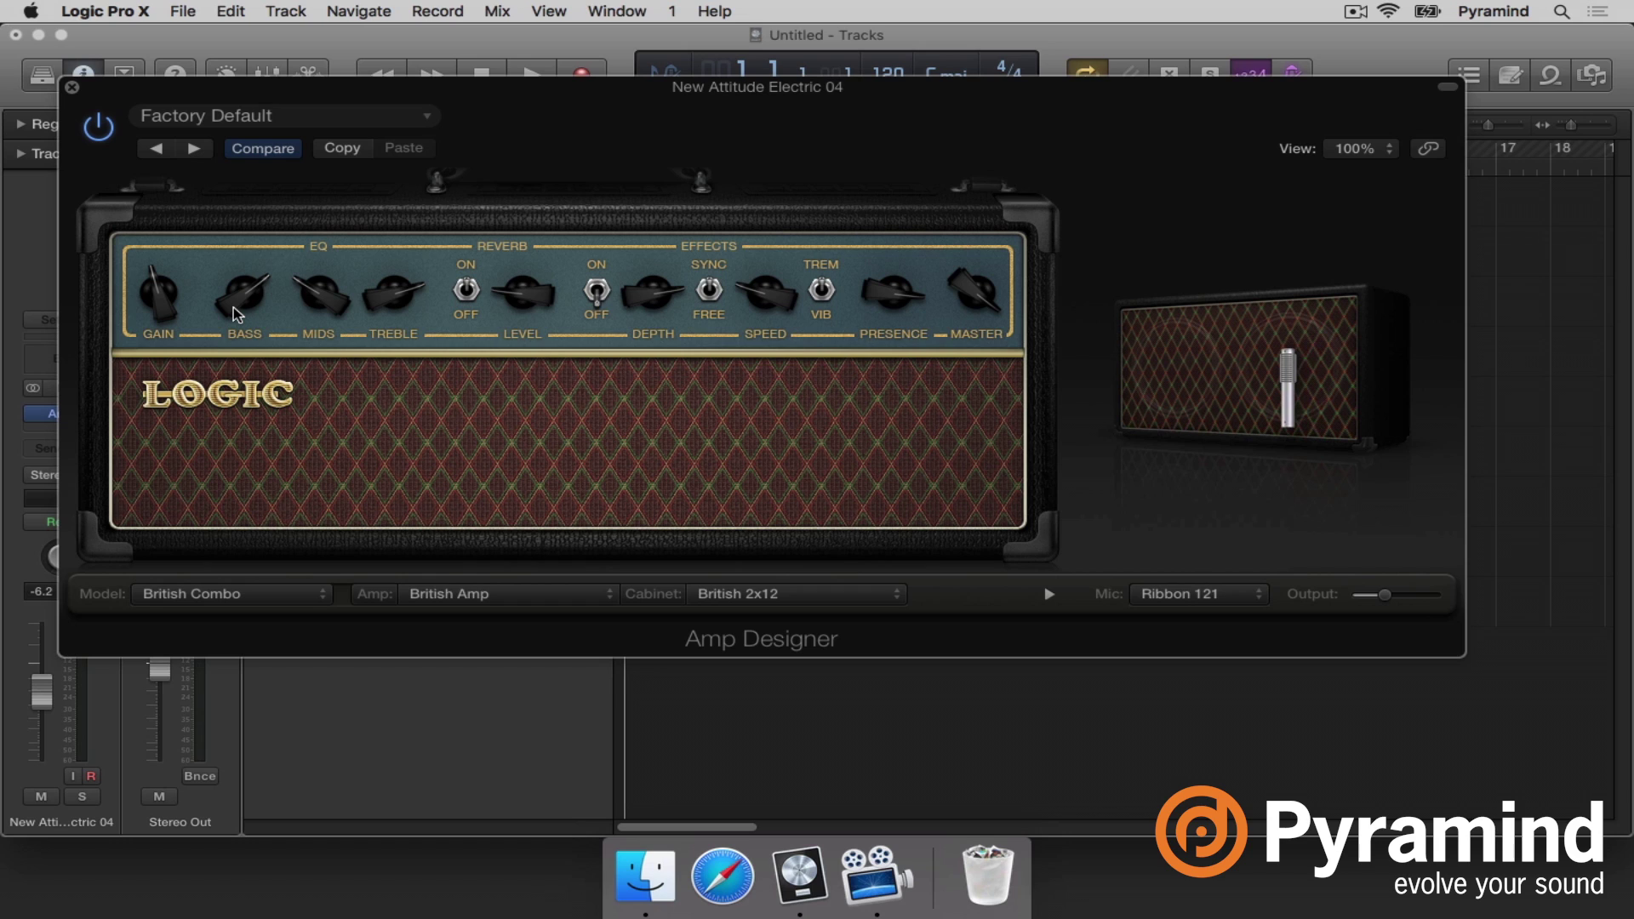
{"action": "key", "text": "space"}
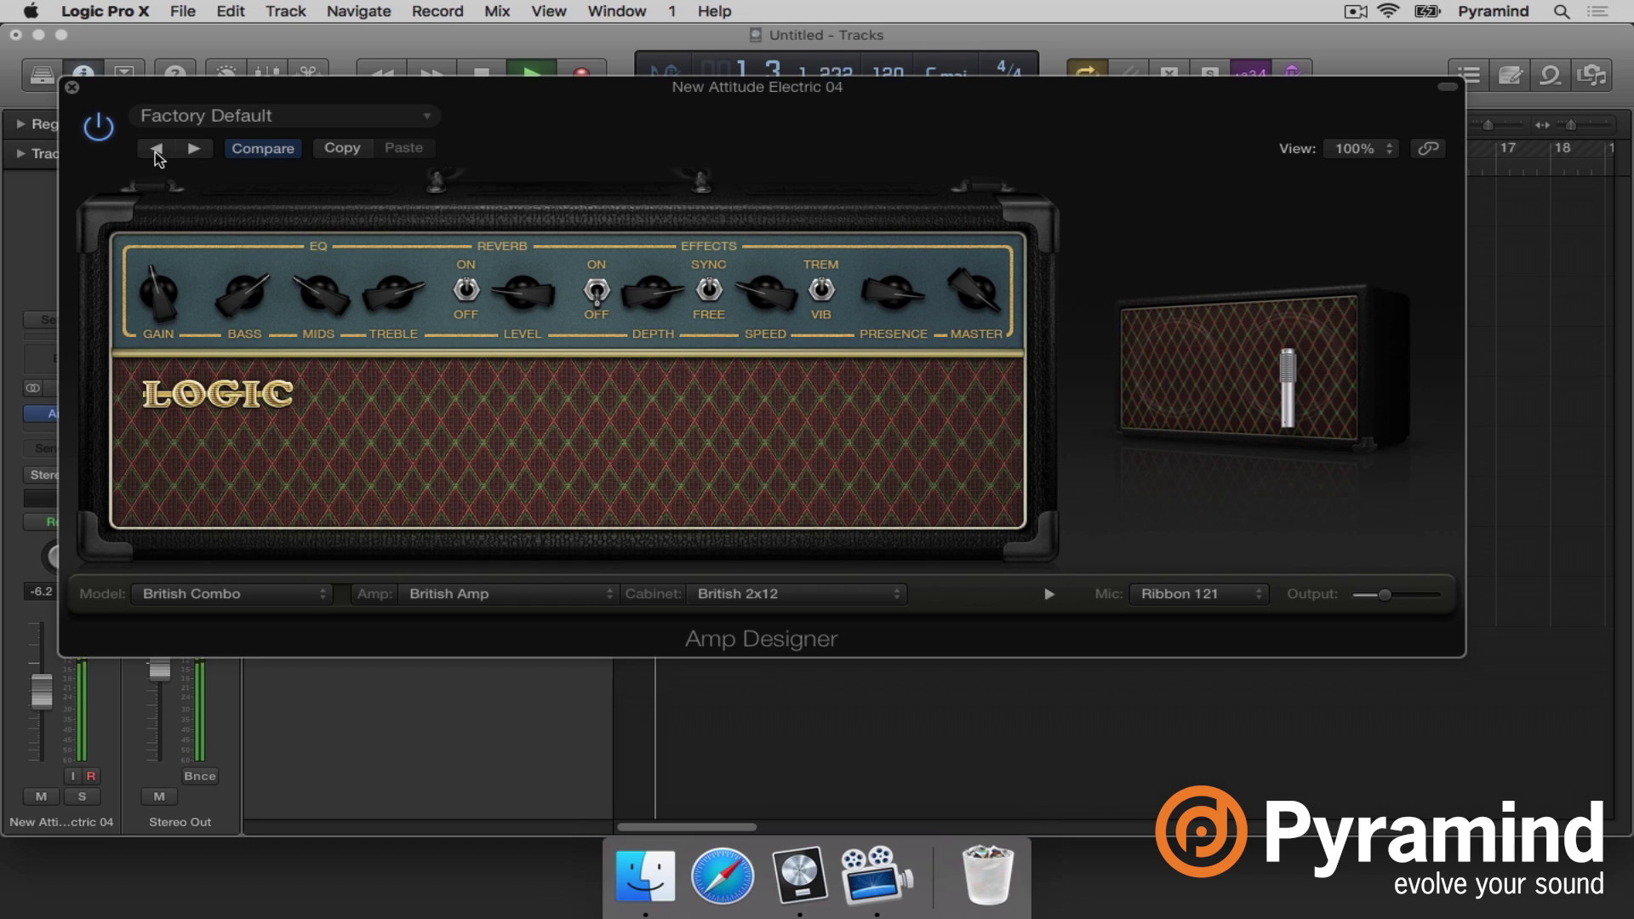
{"action": "key", "text": "space"}
{"action": "key", "text": "space"}
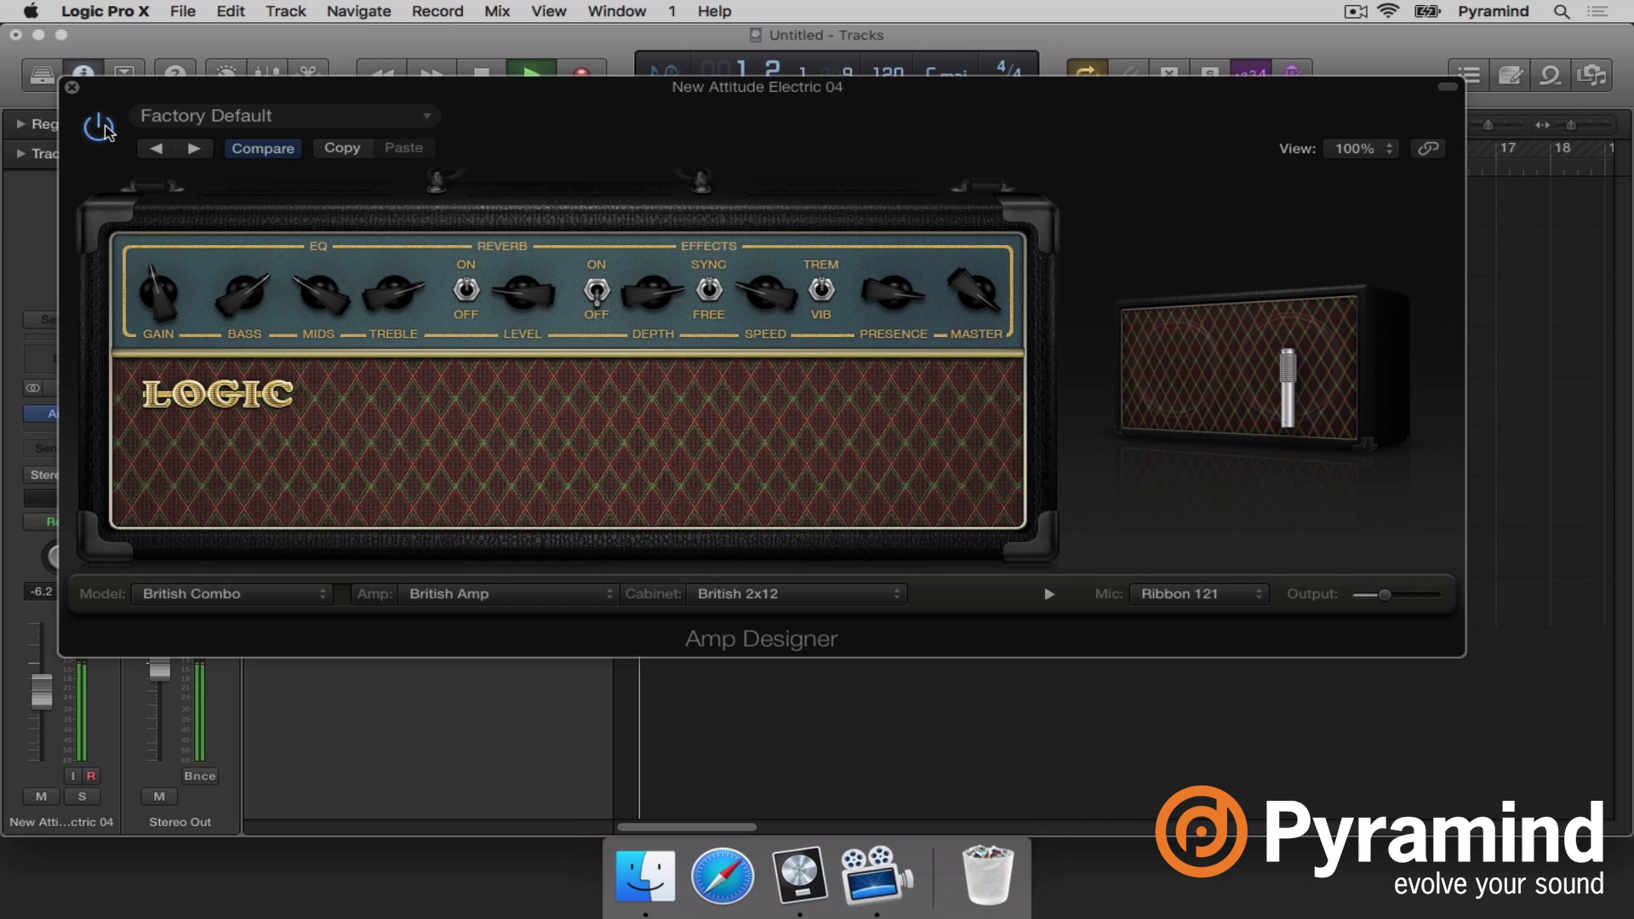
{"action": "left_click", "coordinate": [100, 126]}
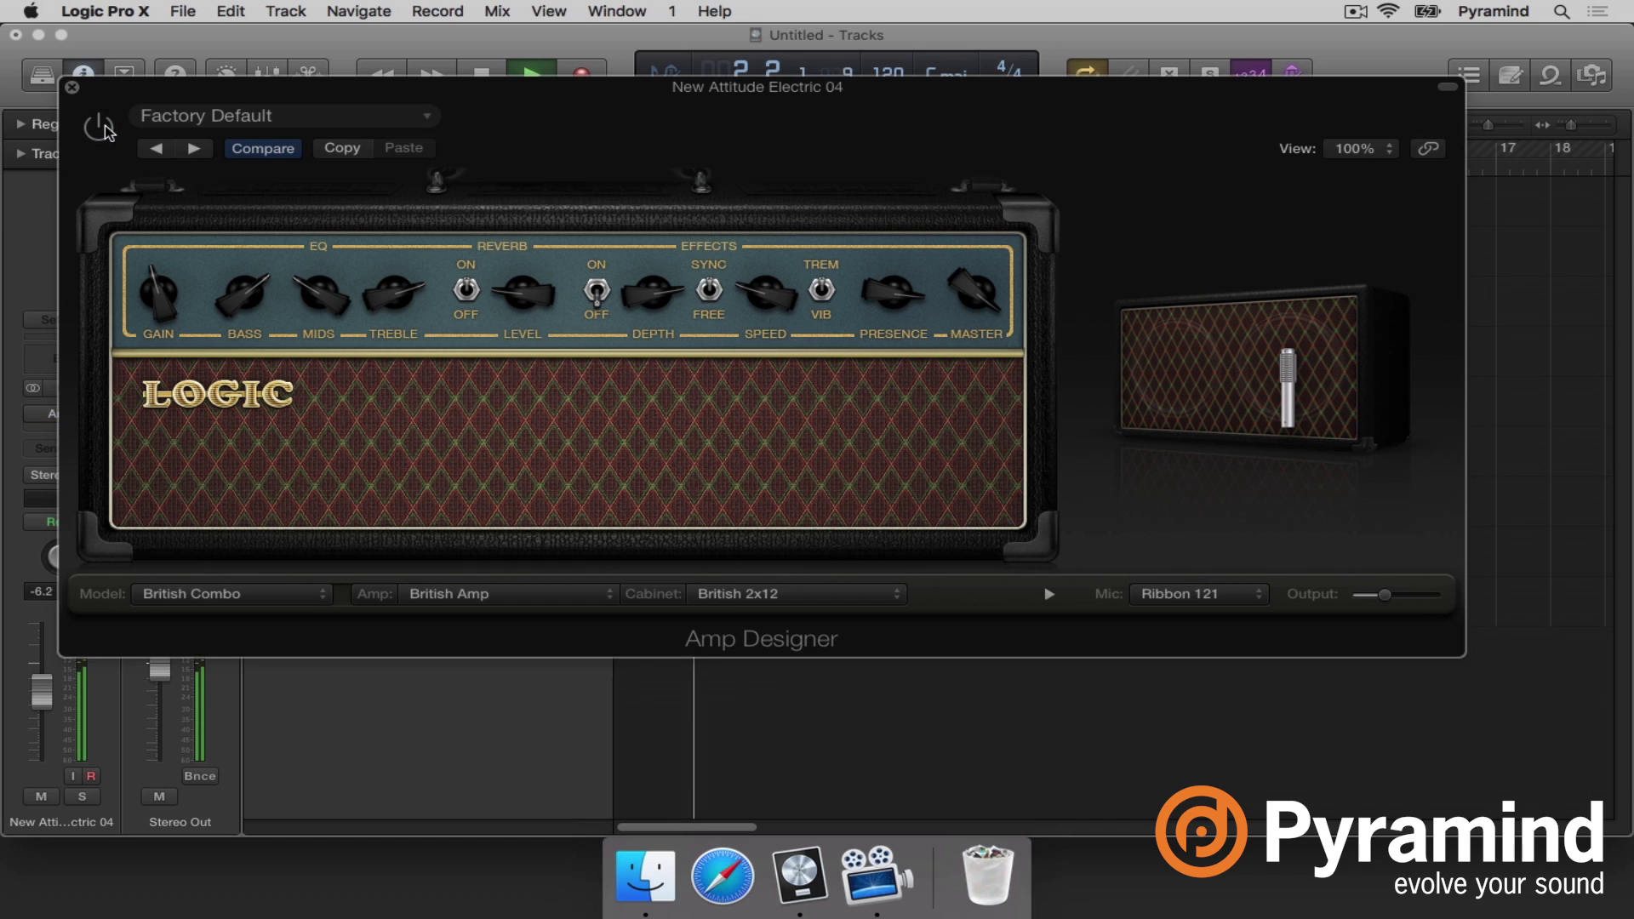
{"action": "left_click", "coordinate": [100, 126]}
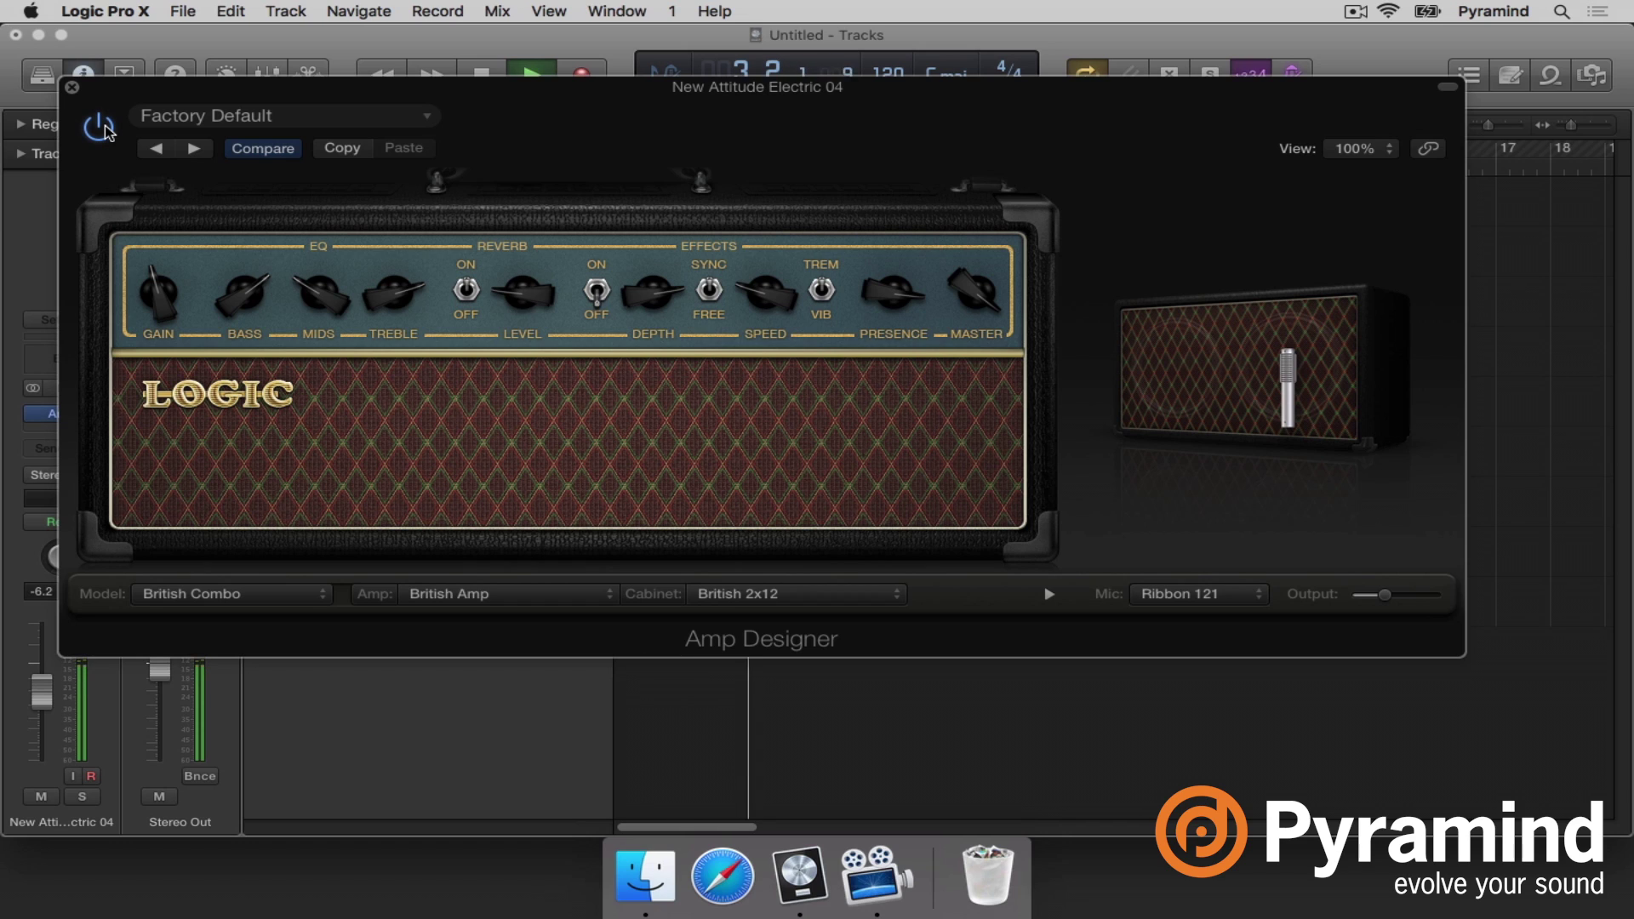
{"action": "key", "text": "space"}
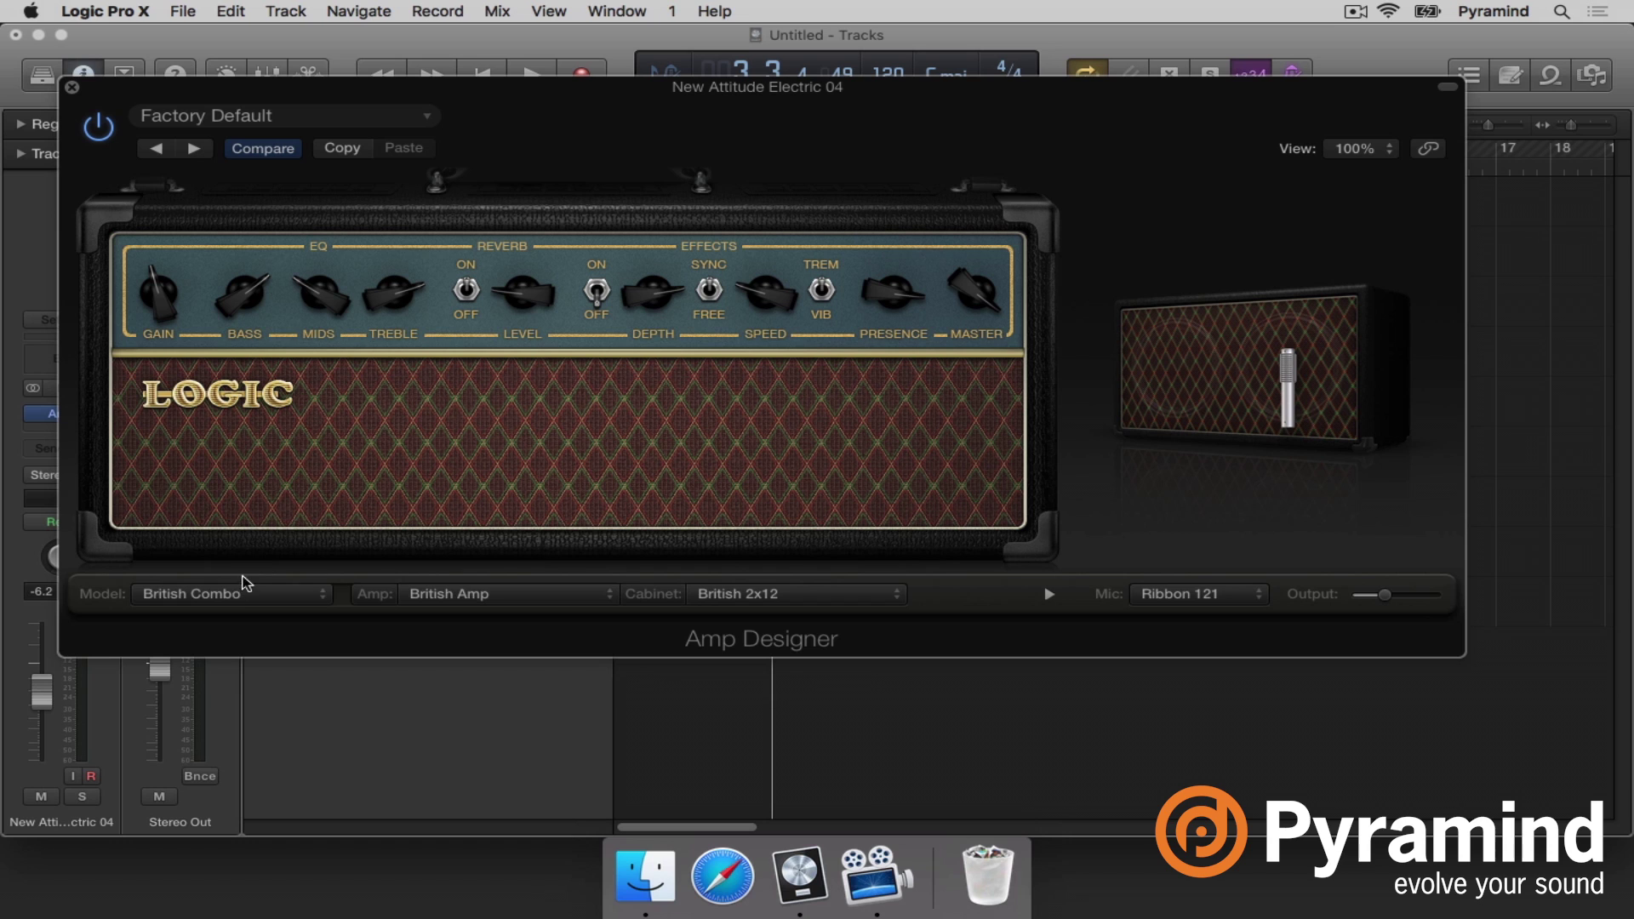
Set the amp model to Large Tweed Combo, keeping Large Tweed Amp as its amp.
{"action": "left_click", "coordinate": [233, 593]}
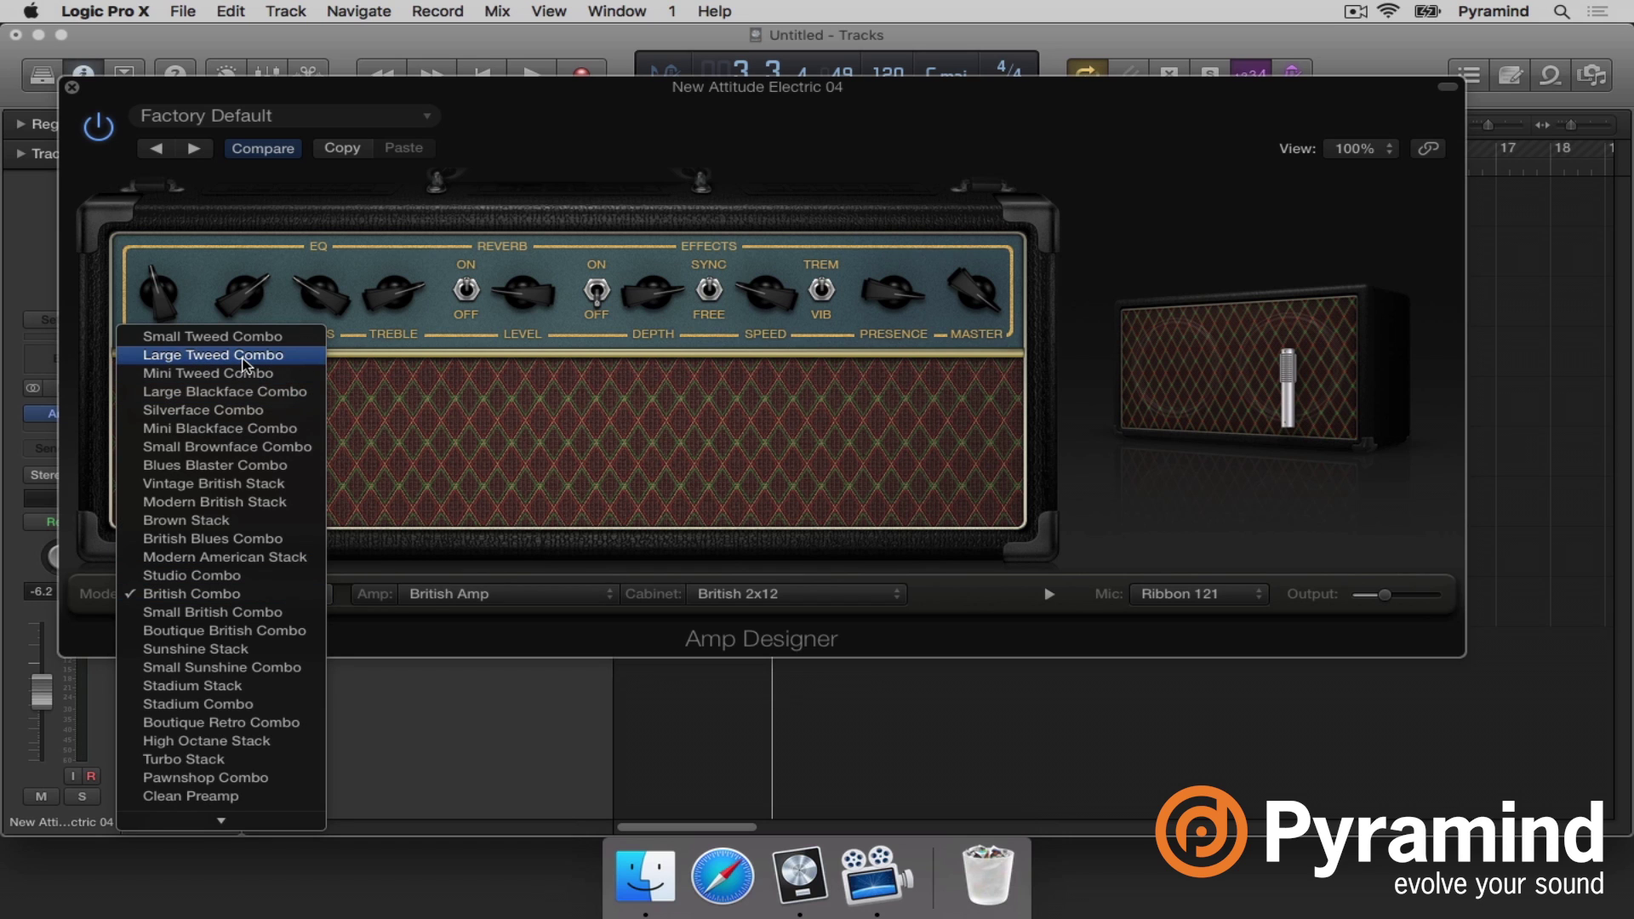
{"action": "left_click", "coordinate": [244, 361]}
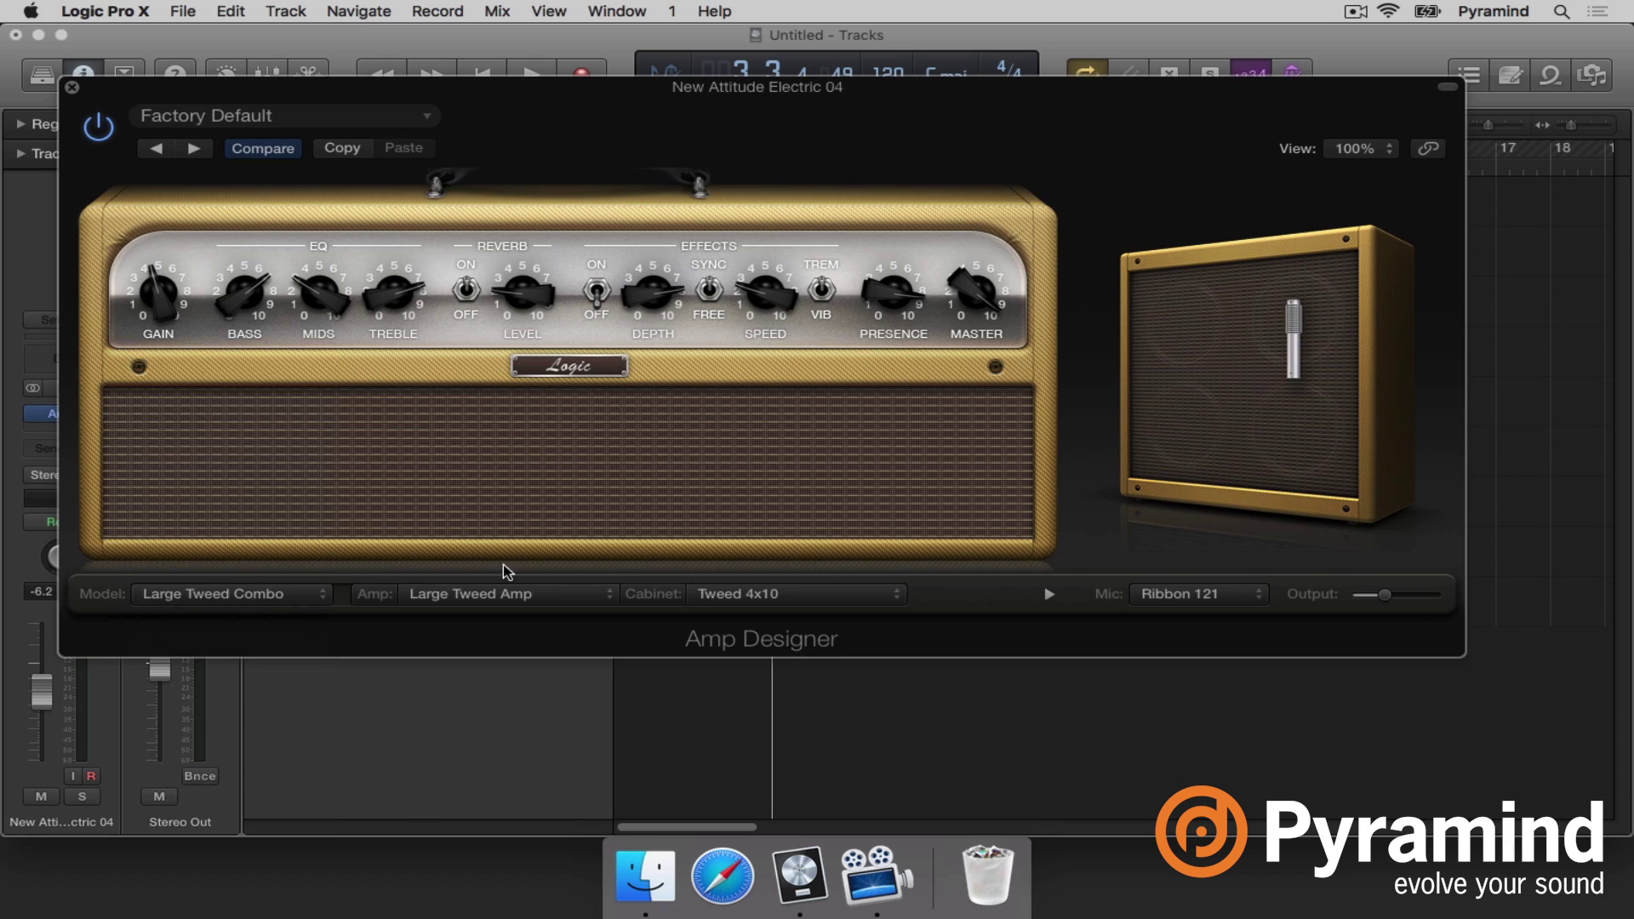
{"action": "left_click", "coordinate": [500, 594]}
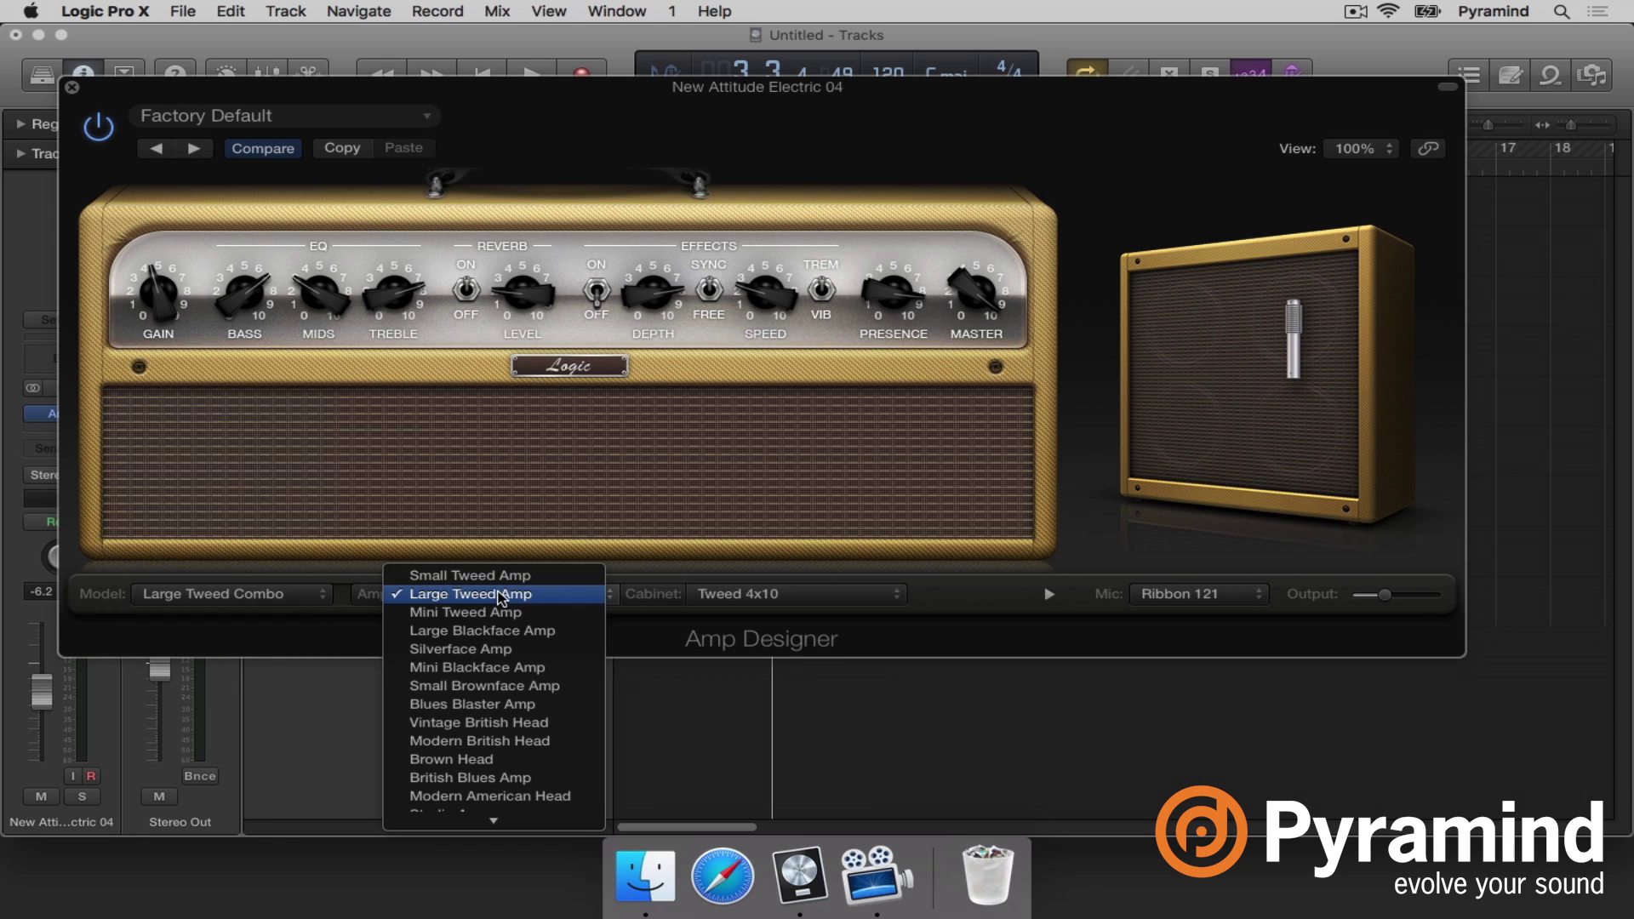
{"action": "left_click", "coordinate": [500, 594]}
Try the Tweed 1x12 cabinet with the Large Tweed Amp and return to the Tweed 4x10 cabinet.
{"action": "left_click", "coordinate": [741, 594]}
{"action": "left_click", "coordinate": [740, 577]}
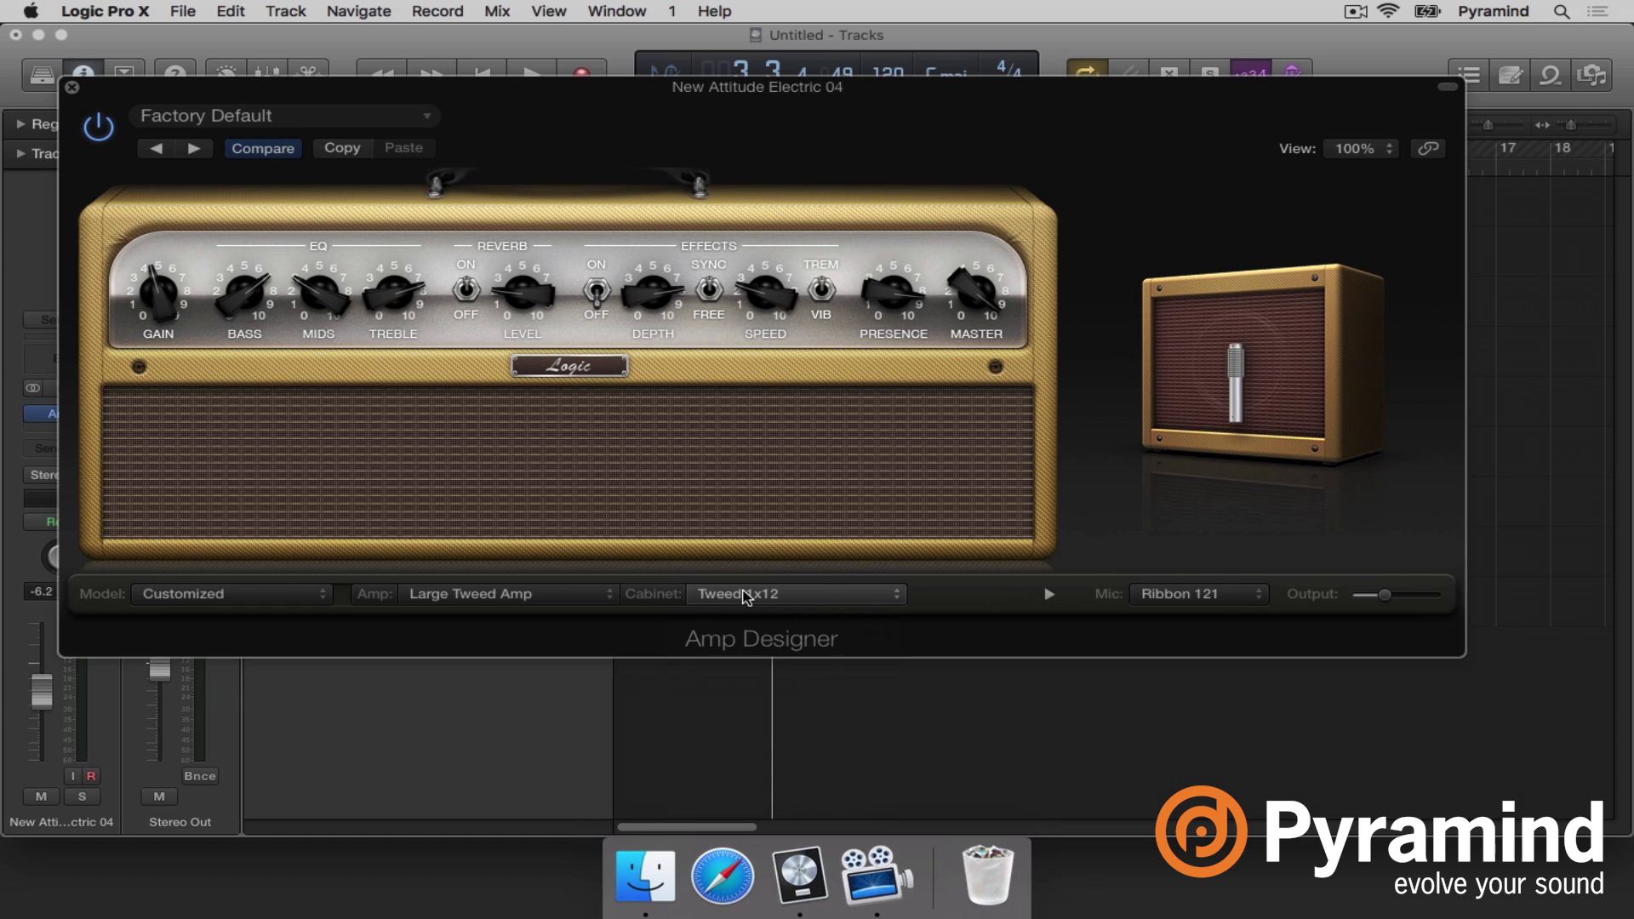
{"action": "left_click", "coordinate": [746, 594]}
{"action": "left_click", "coordinate": [748, 613]}
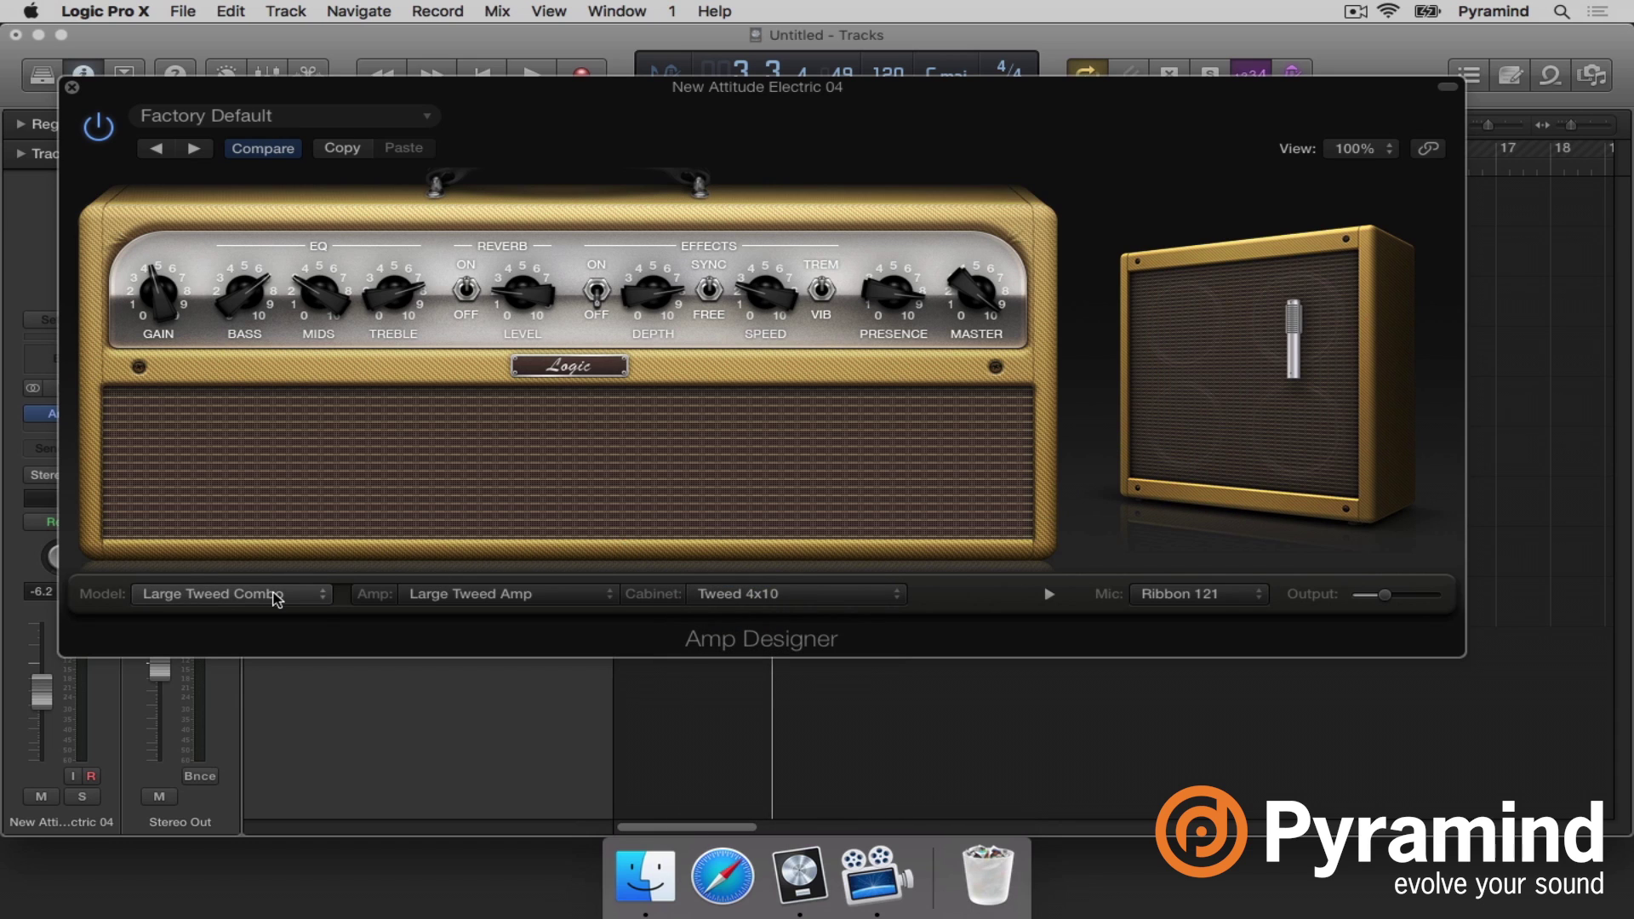
Audition the Small Tweed Combo, Mini Tweed Combo and Large Blackface Combo models on the playing guitar.
{"action": "left_click", "coordinate": [276, 596]}
{"action": "left_click", "coordinate": [285, 579]}
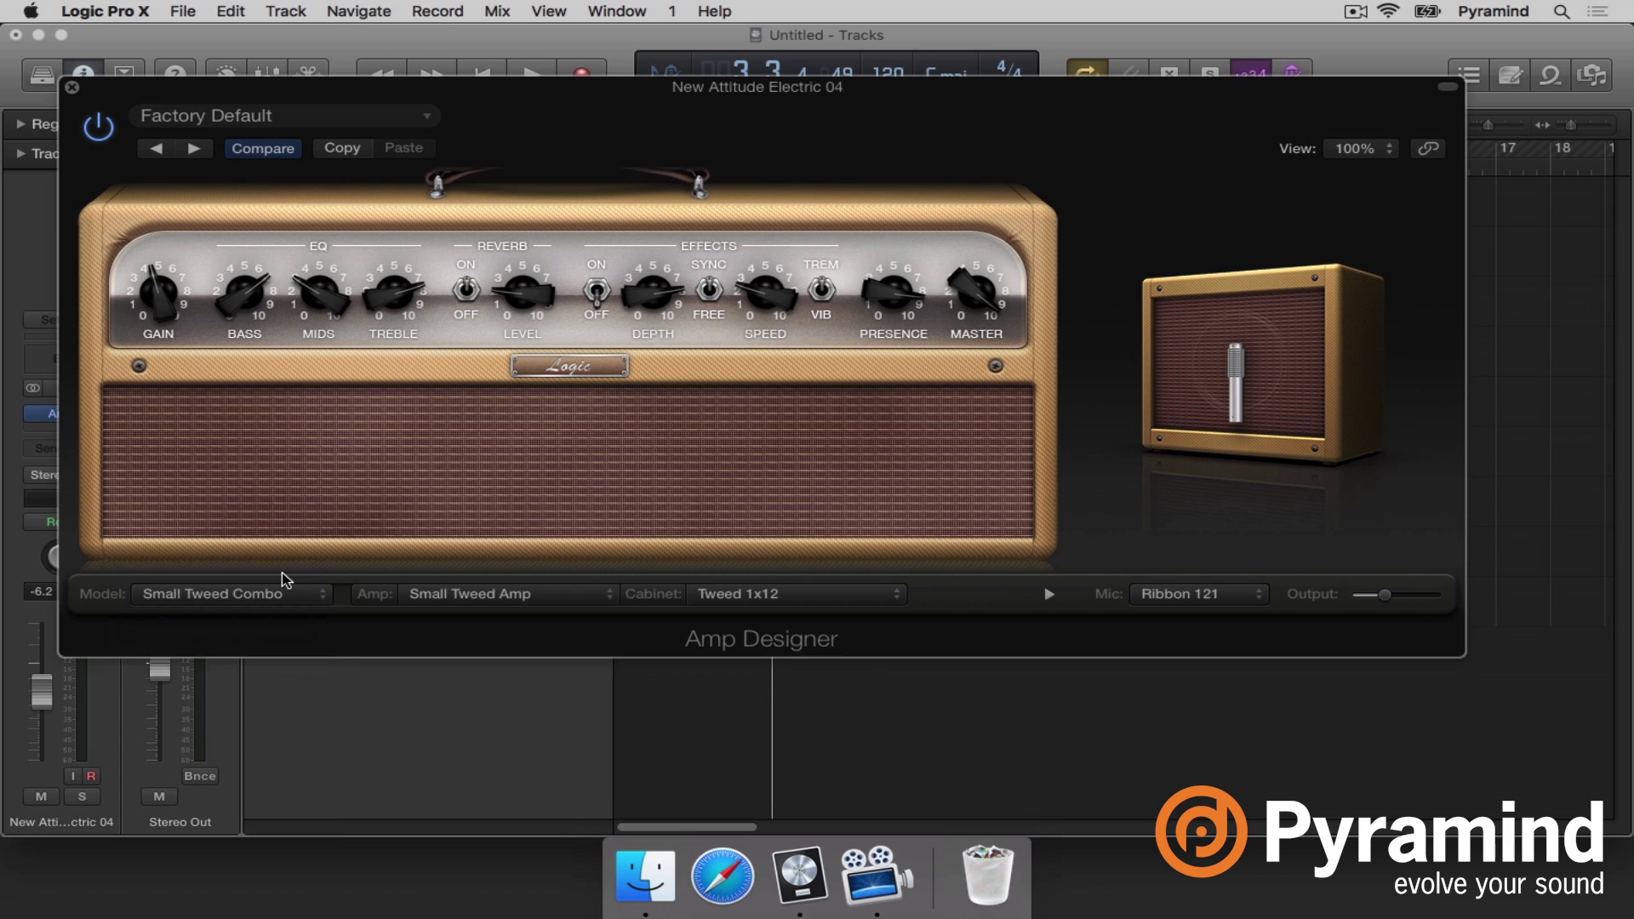
{"action": "key", "text": "space"}
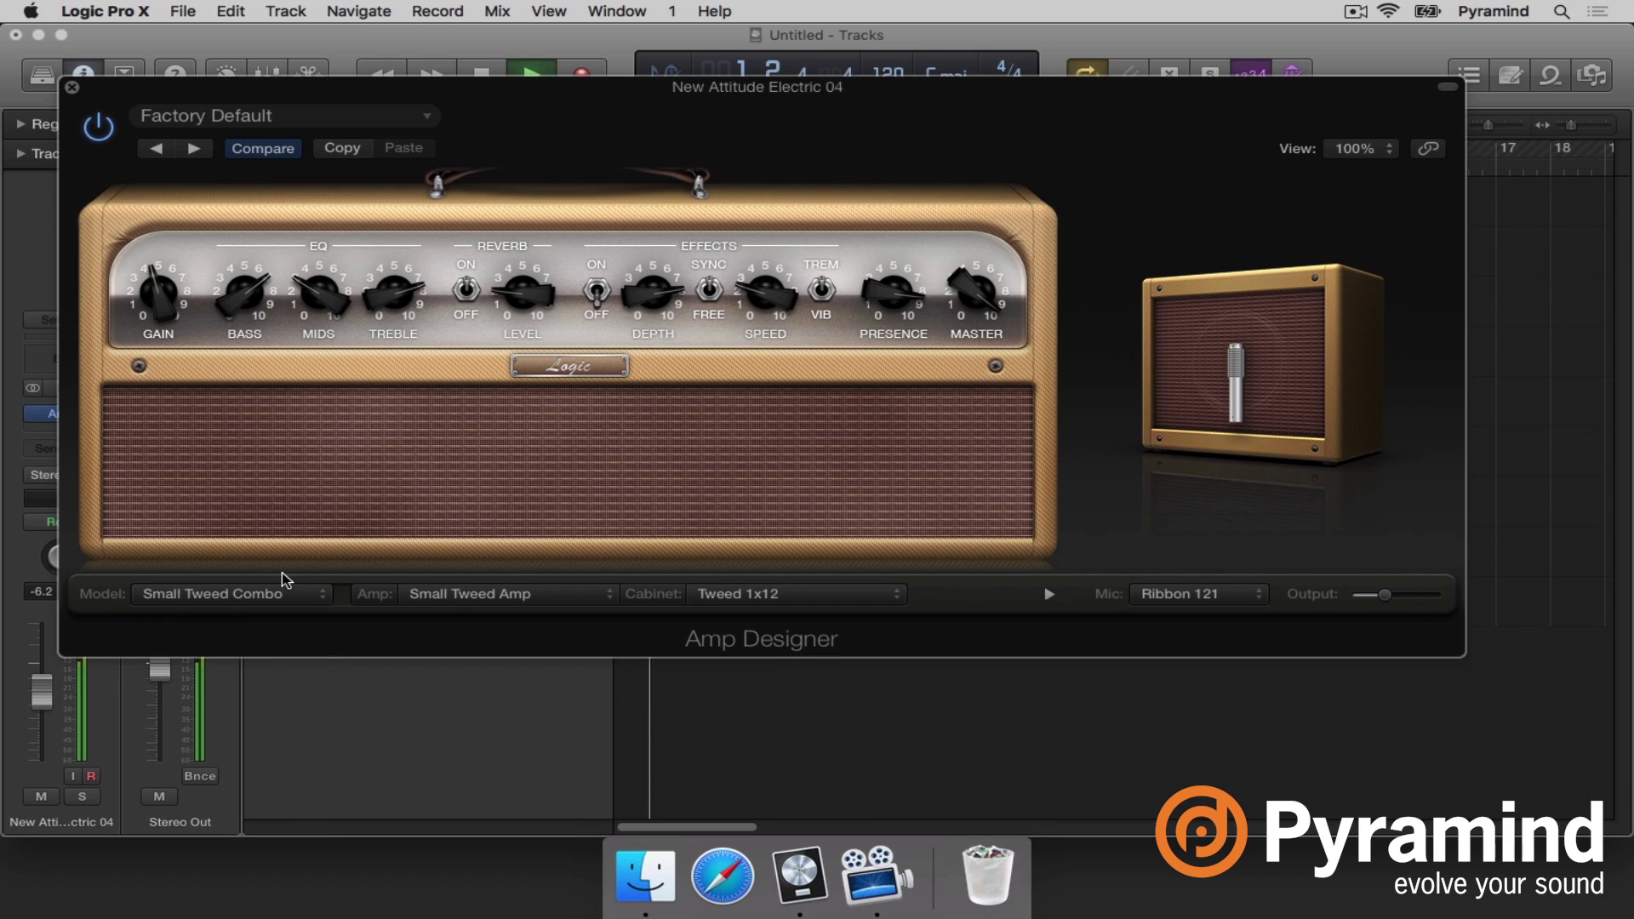
{"action": "left_click", "coordinate": [281, 596]}
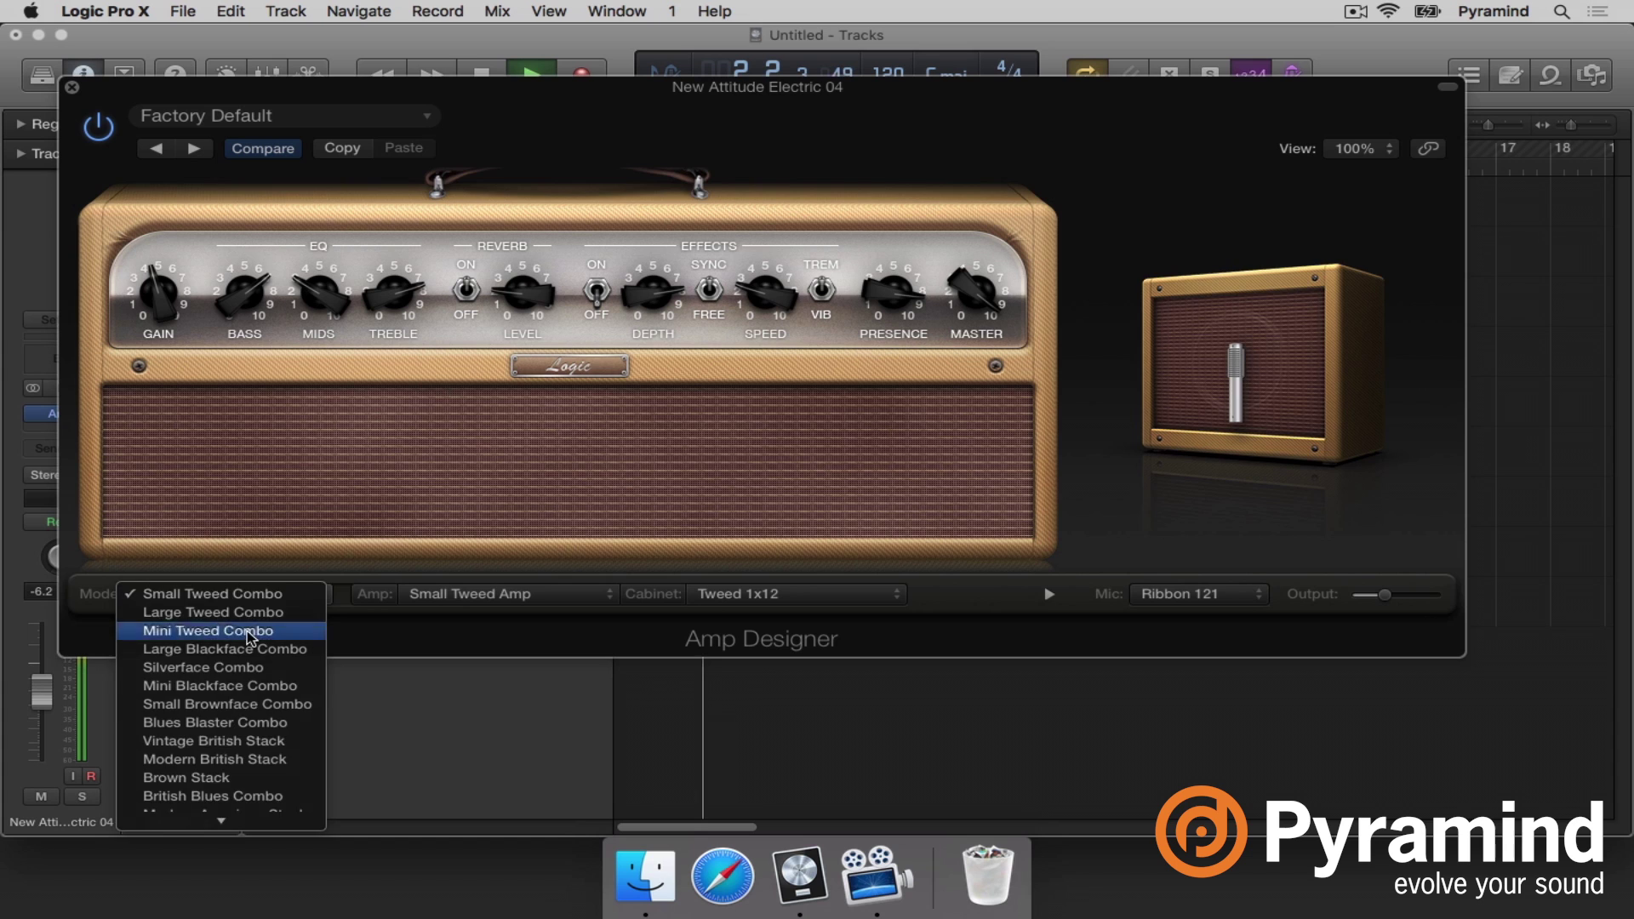
{"action": "left_click", "coordinate": [247, 631]}
{"action": "left_click", "coordinate": [244, 596]}
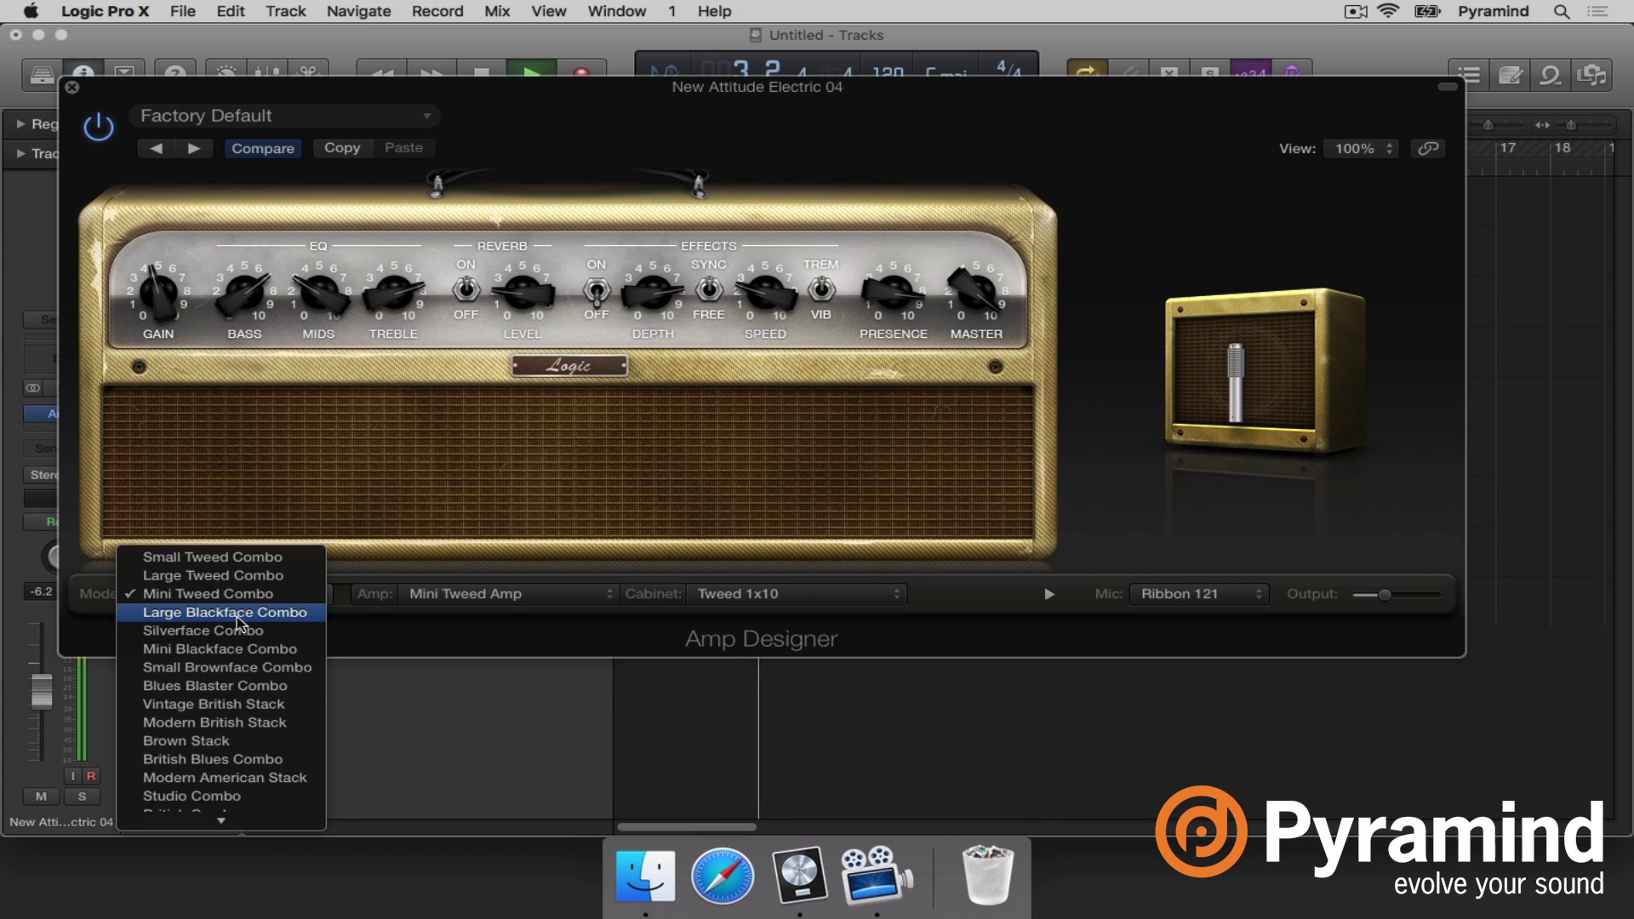
{"action": "left_click", "coordinate": [238, 616]}
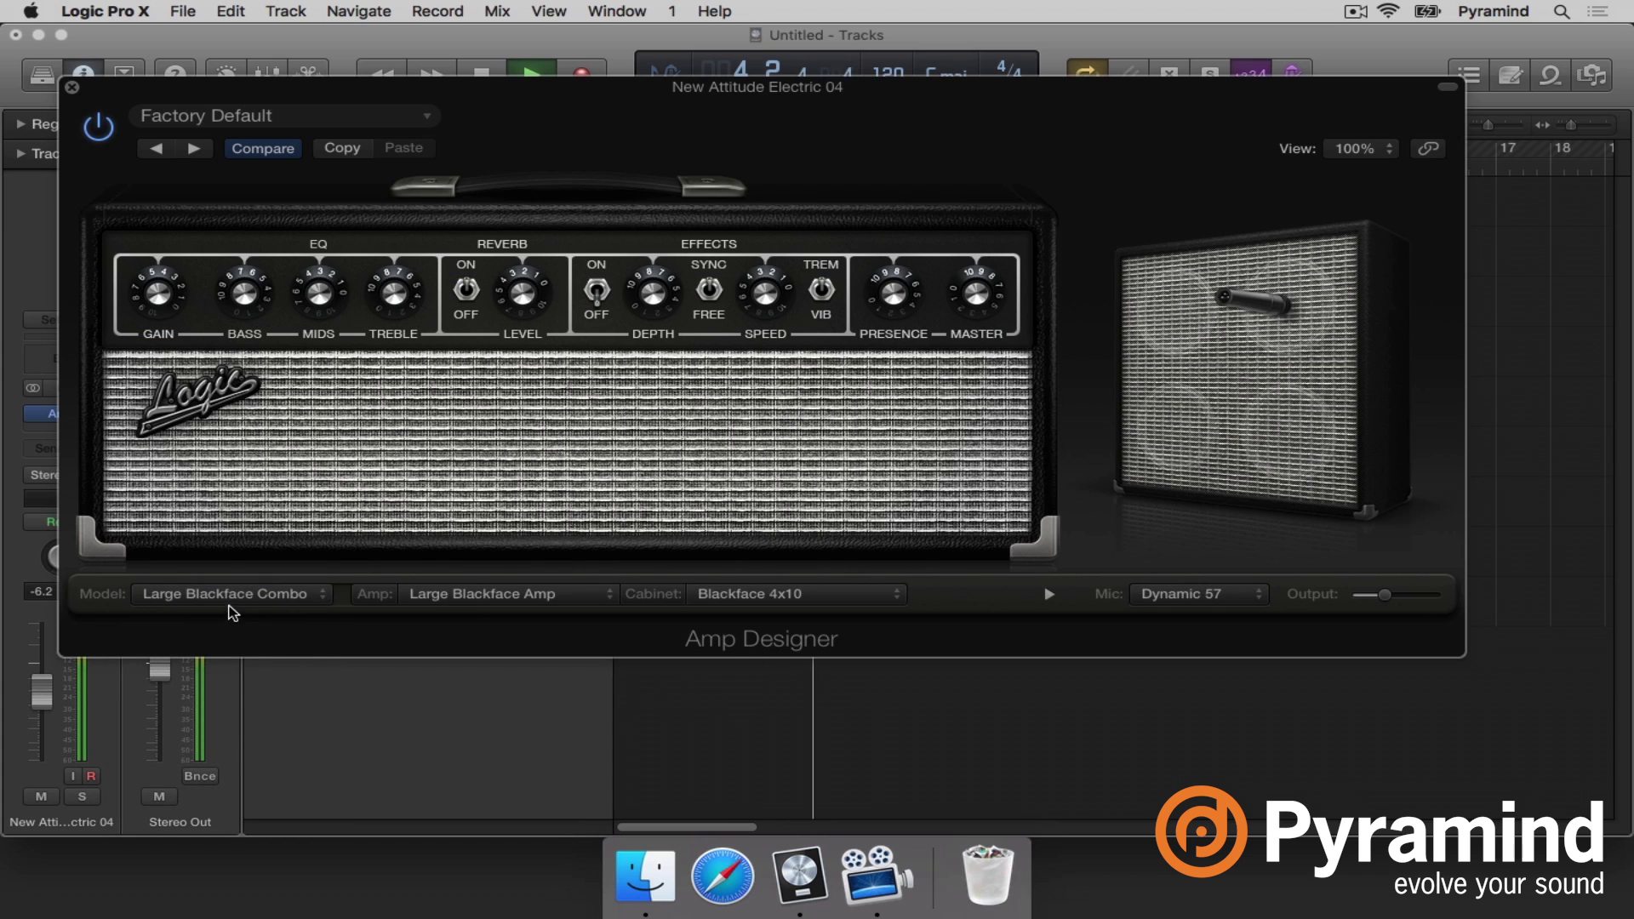
Audition the Silverface Combo and Mini Blackface Combo models while the guitar keeps playing.
{"action": "left_click", "coordinate": [232, 596]}
{"action": "left_click", "coordinate": [234, 611]}
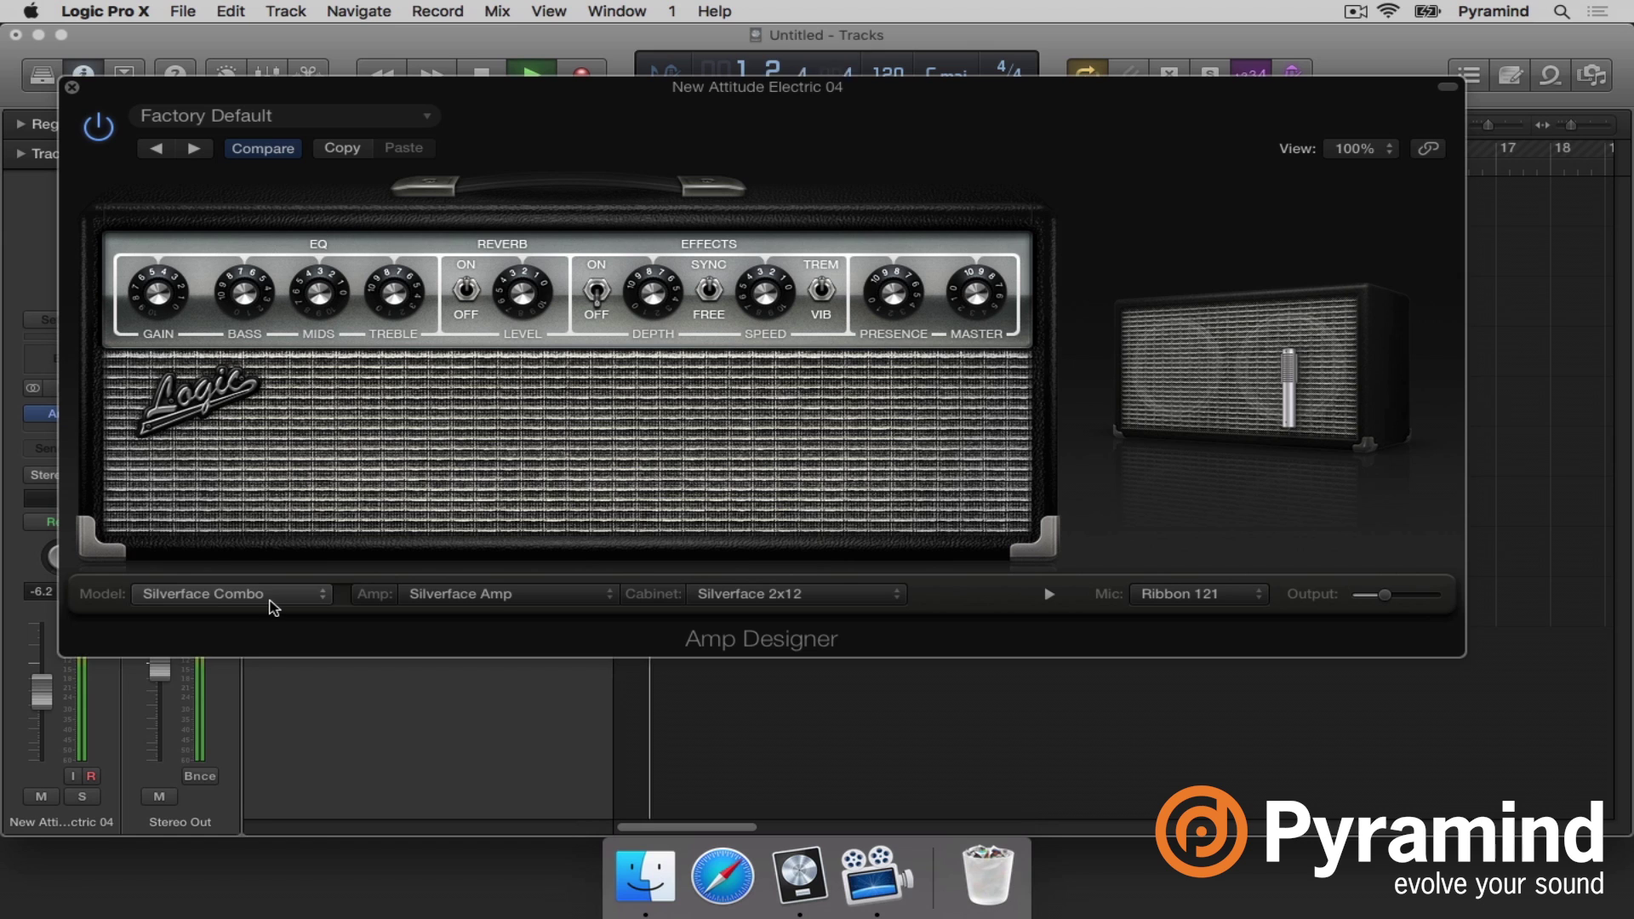
{"action": "left_click", "coordinate": [272, 599]}
{"action": "left_click", "coordinate": [247, 612]}
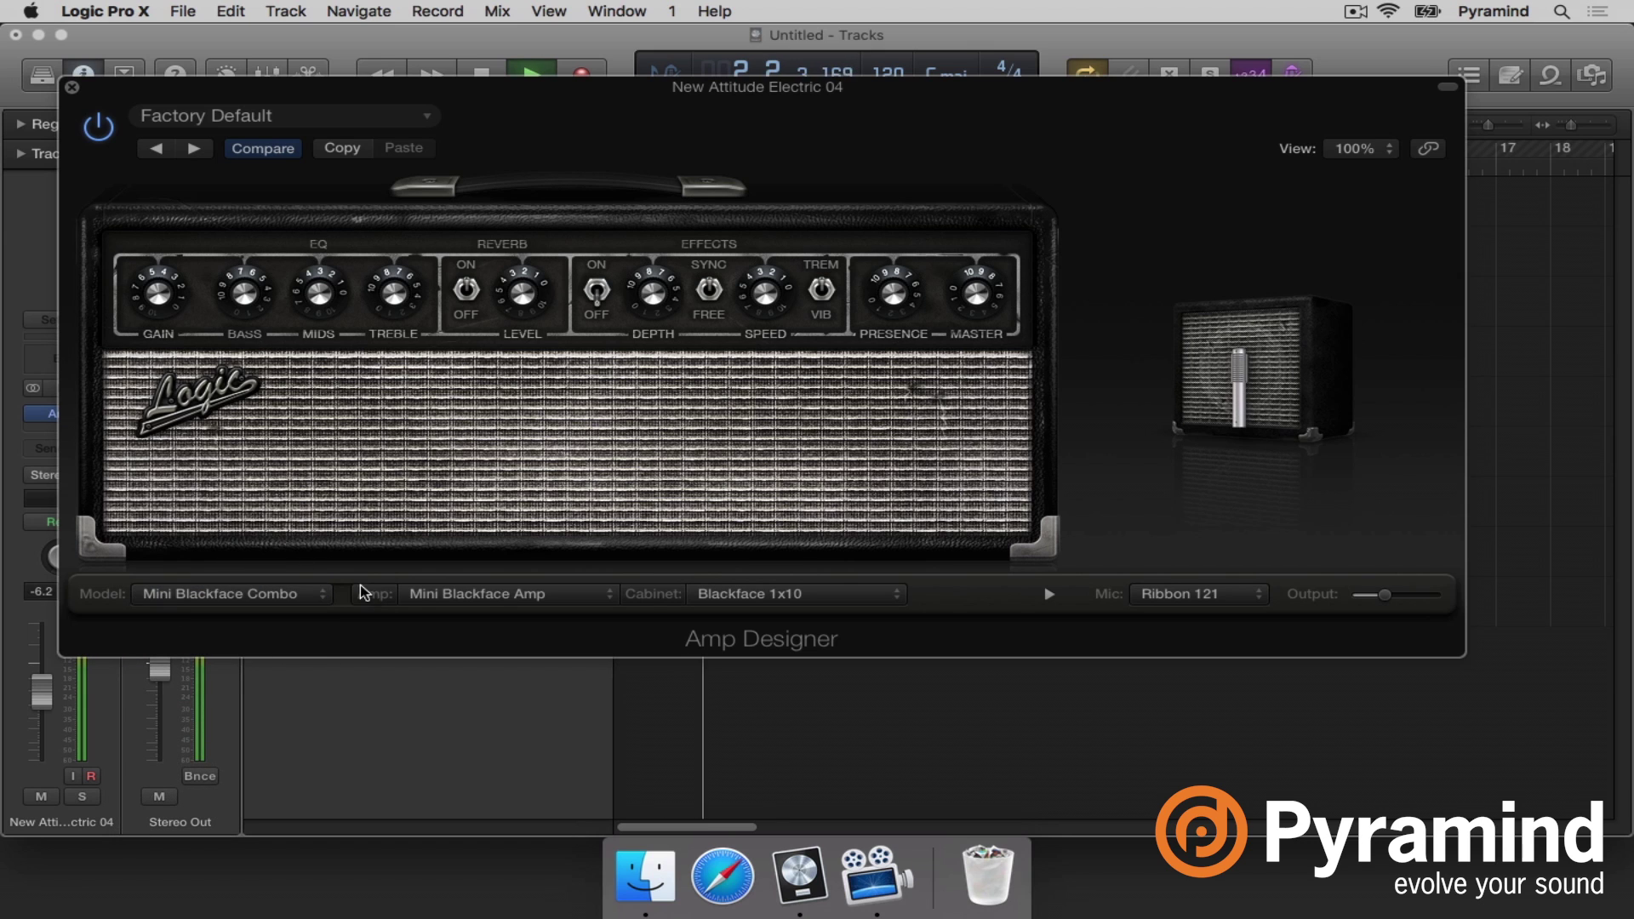
{"action": "left_click", "coordinate": [256, 593]}
{"action": "left_click", "coordinate": [407, 588]}
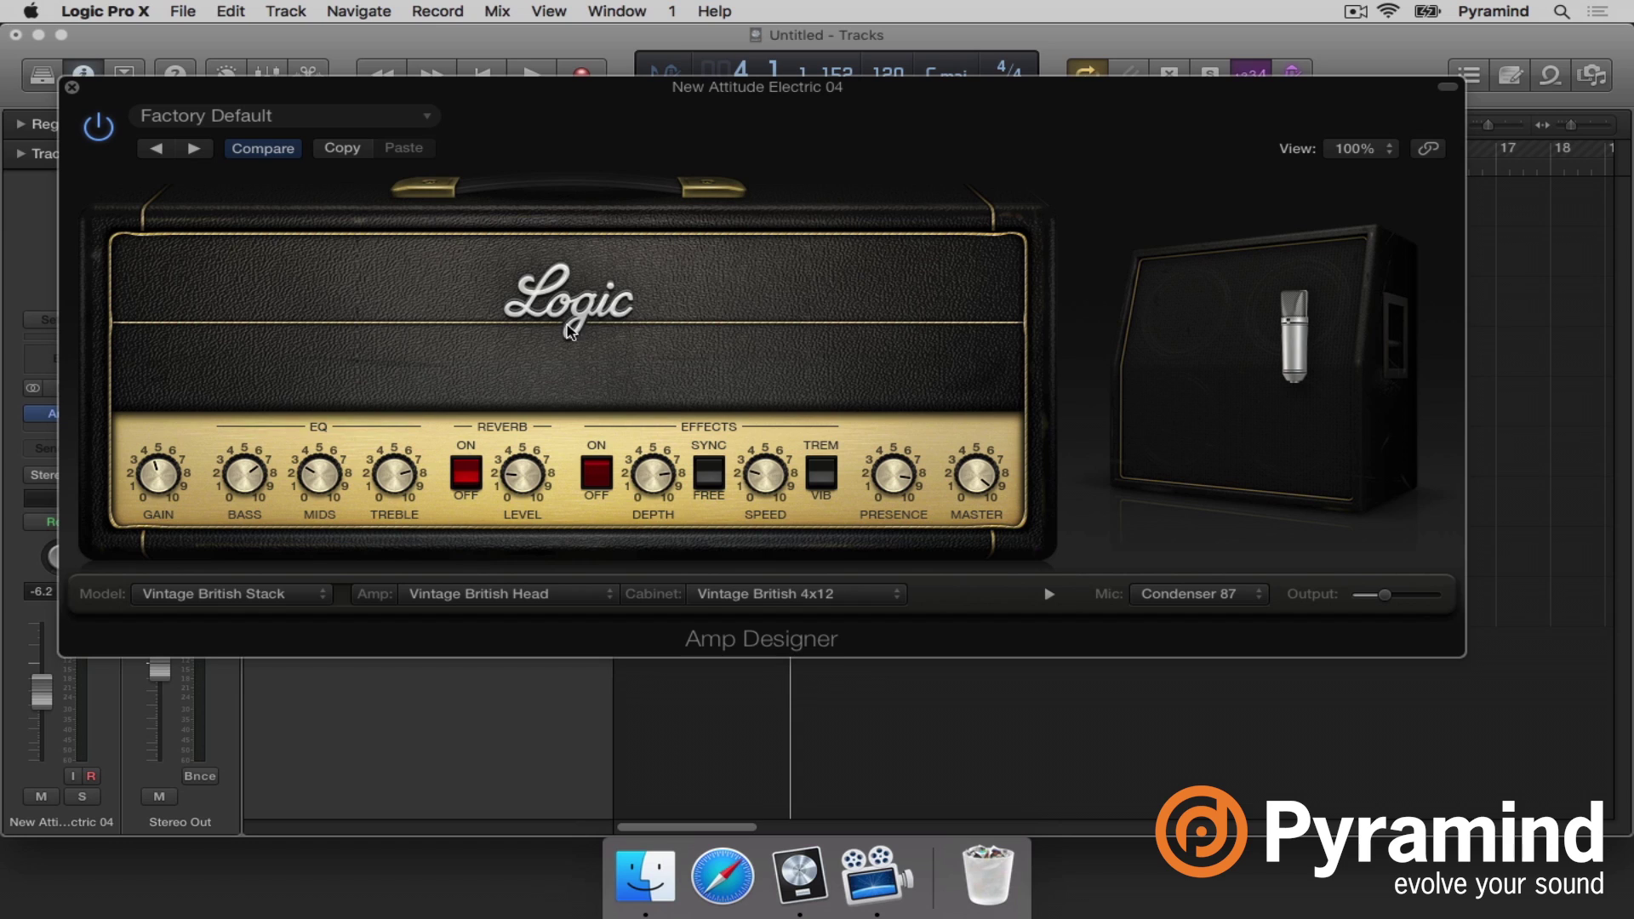
Switch the amp model to Mini Tweed Combo and on to Large Blackface Combo.
{"action": "left_click", "coordinate": [303, 593]}
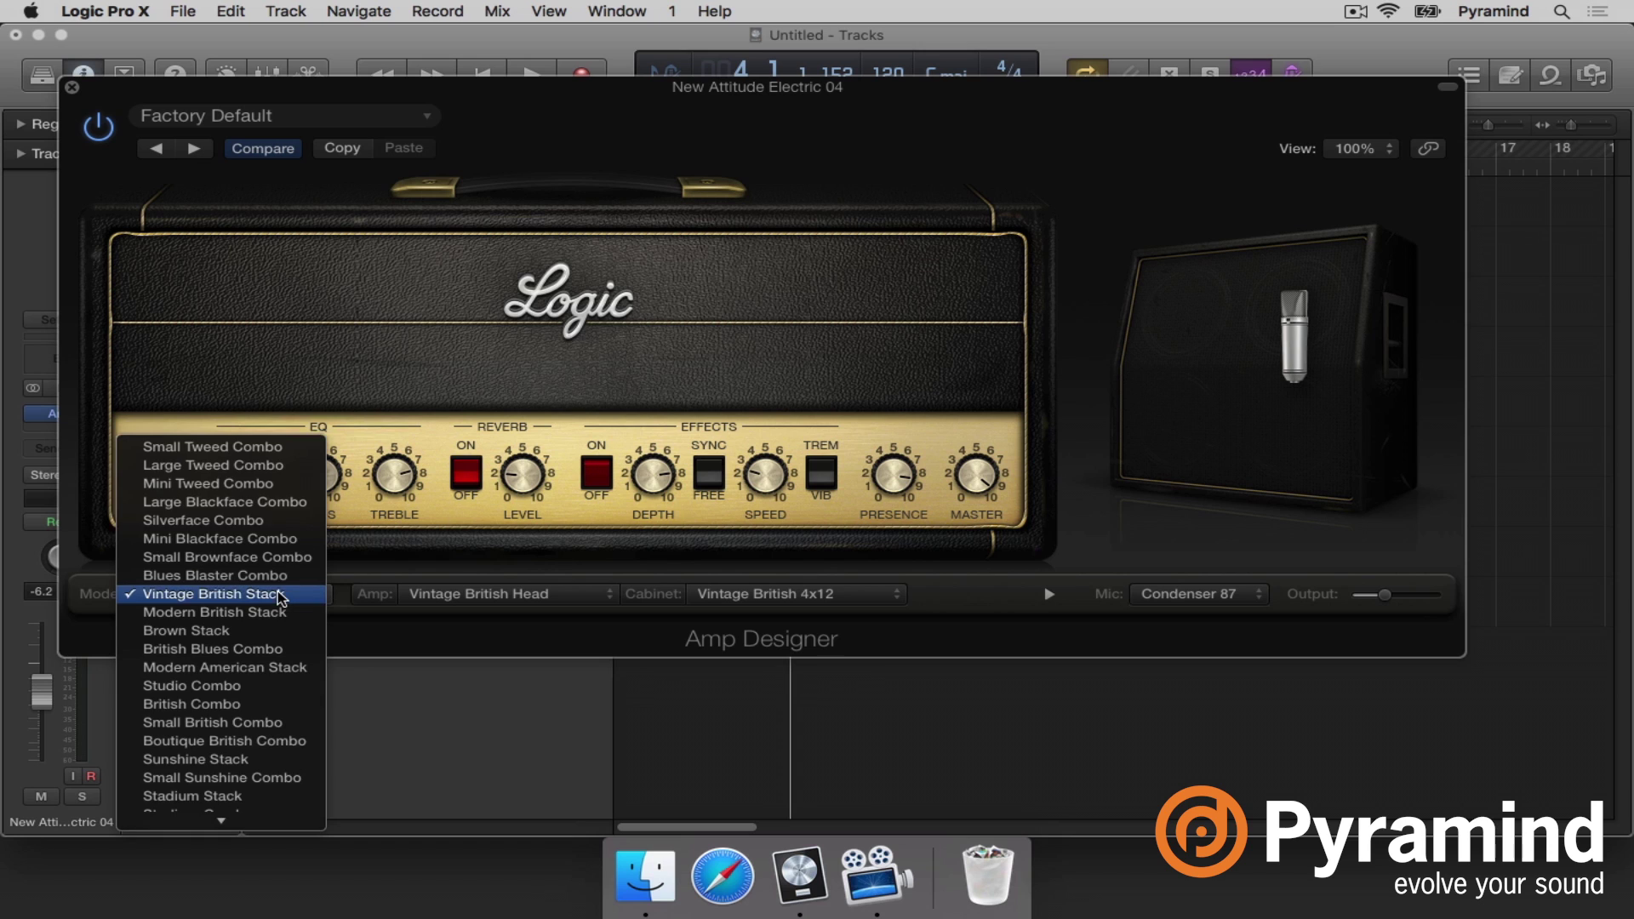
{"action": "left_click", "coordinate": [277, 483]}
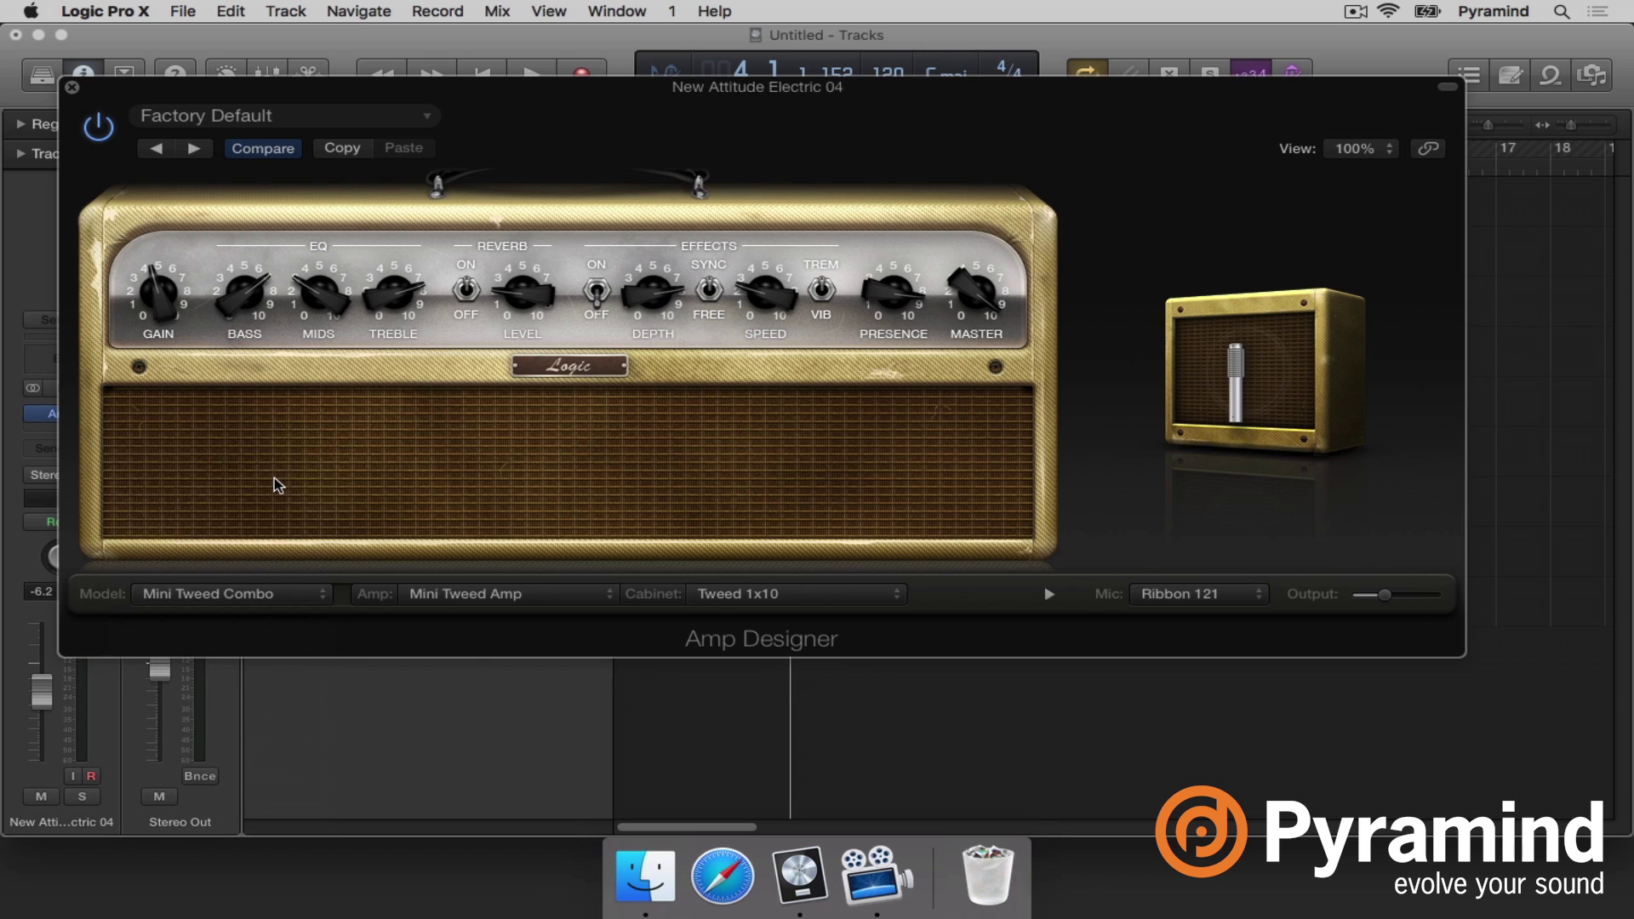
{"action": "left_click", "coordinate": [275, 593]}
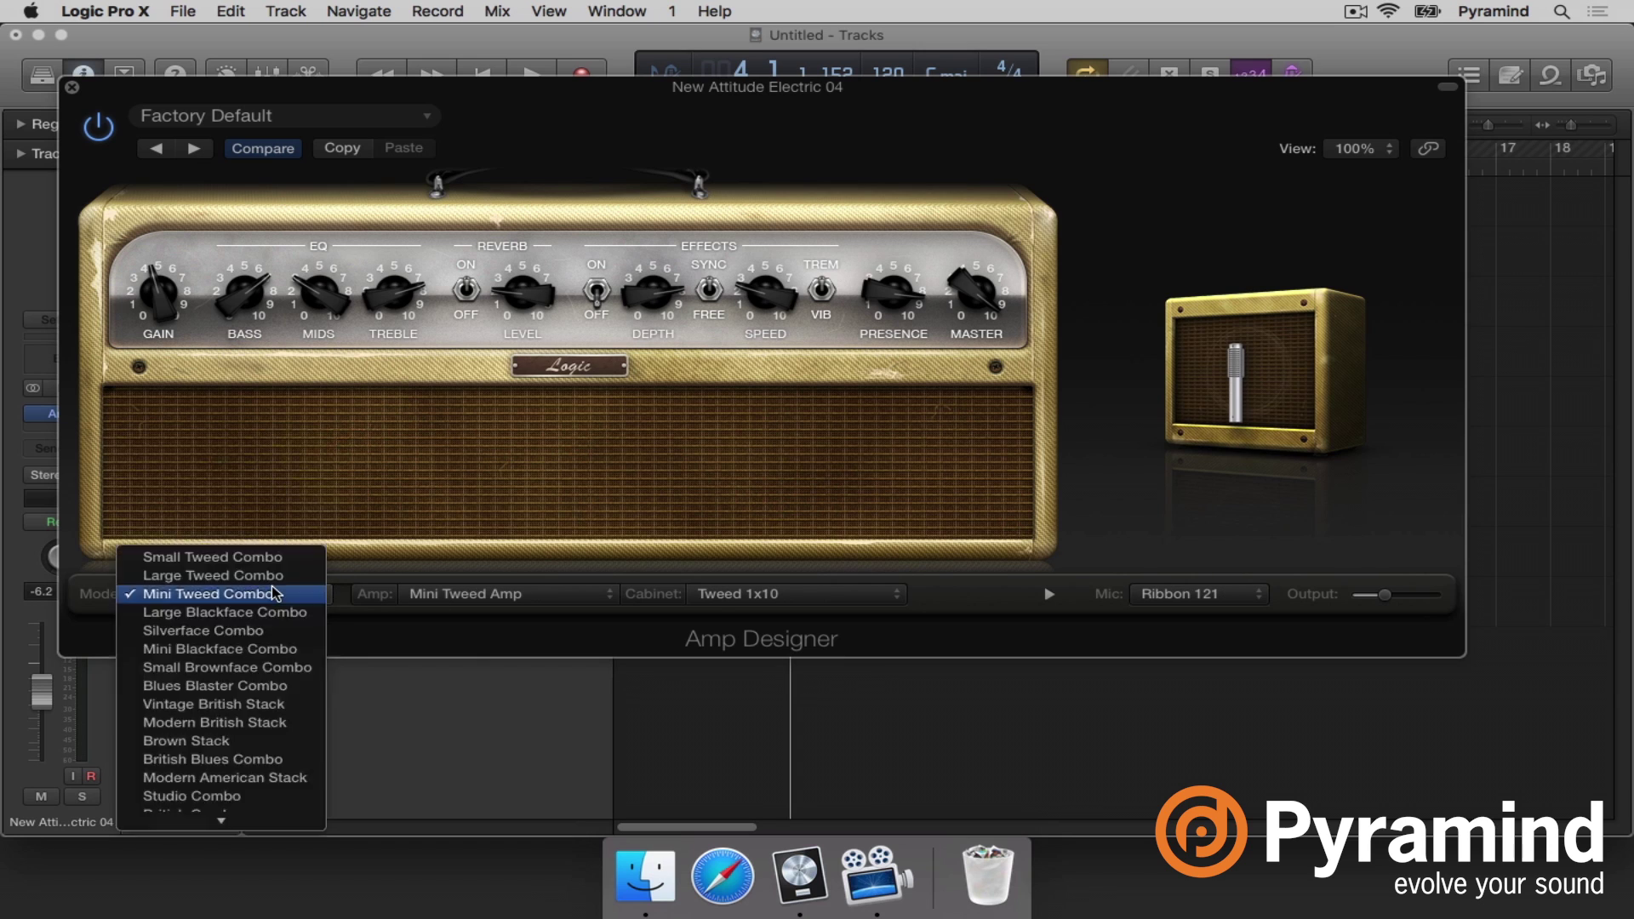
{"action": "left_click", "coordinate": [269, 612]}
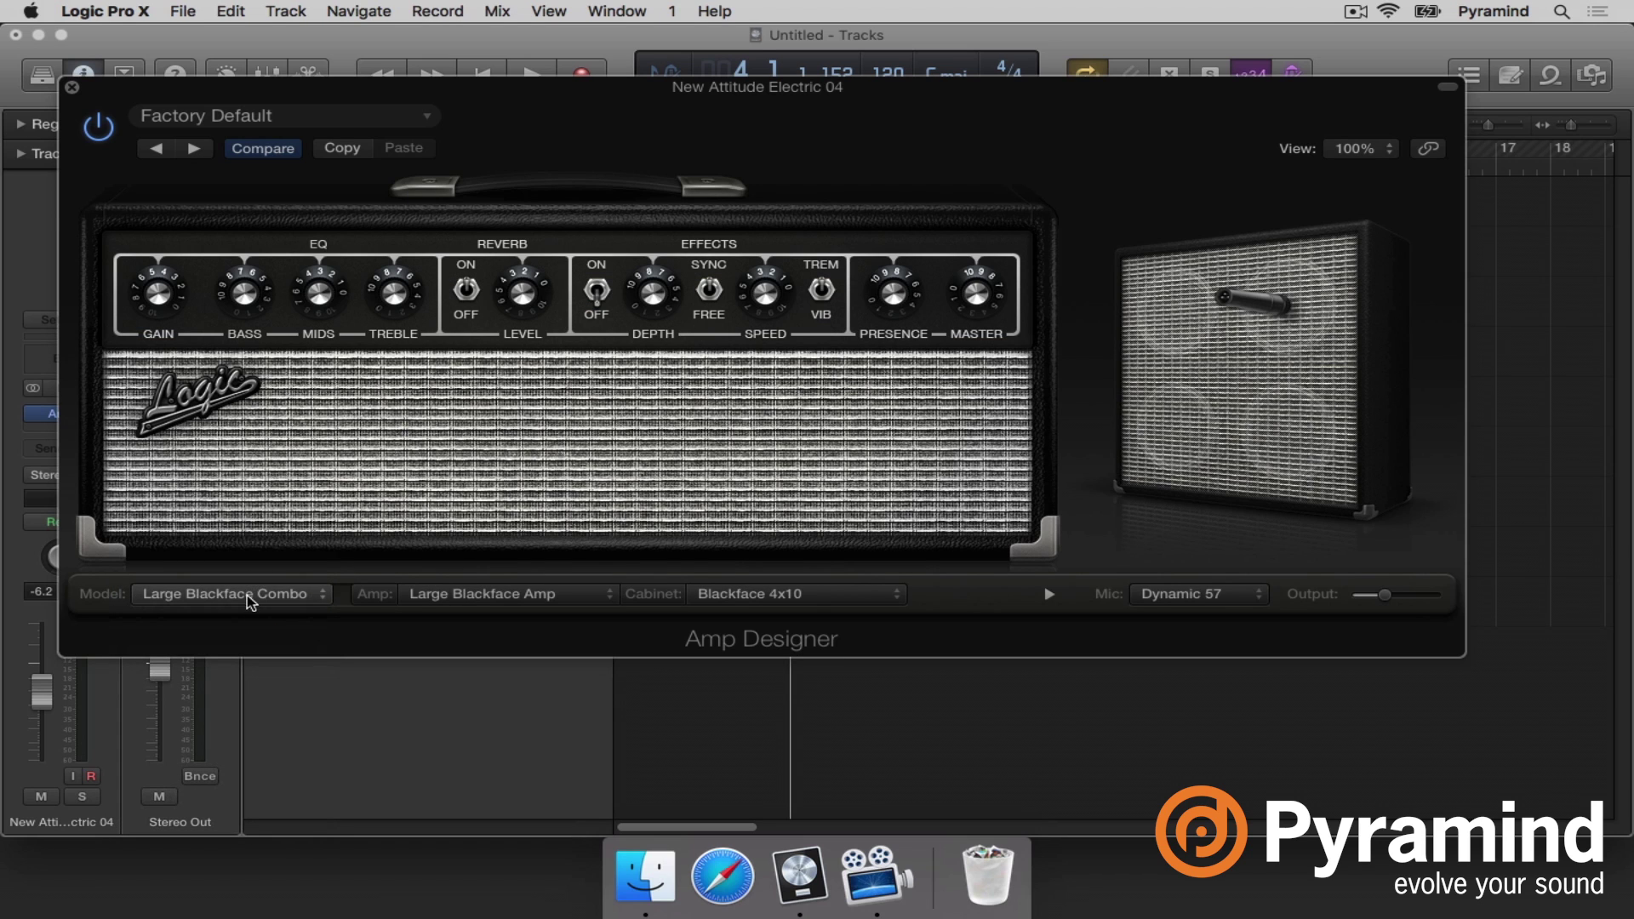
Show the Brown Stack model, return to Large Blackface Combo and play the guitar through it.
{"action": "left_click", "coordinate": [249, 600]}
{"action": "left_click", "coordinate": [228, 724]}
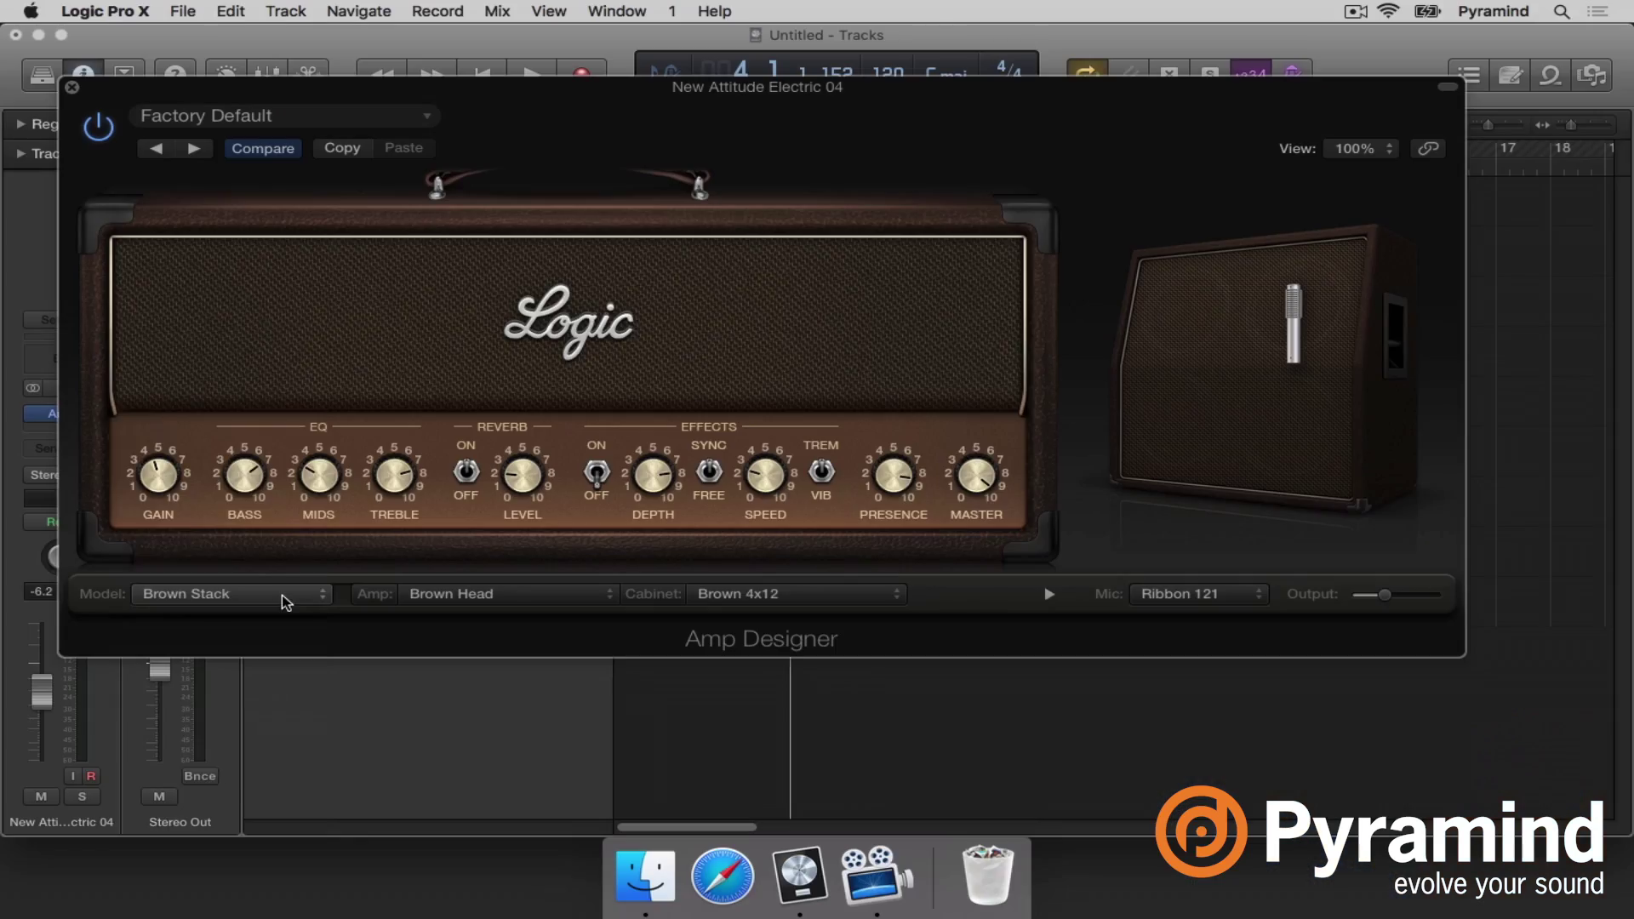
{"action": "left_click", "coordinate": [282, 595]}
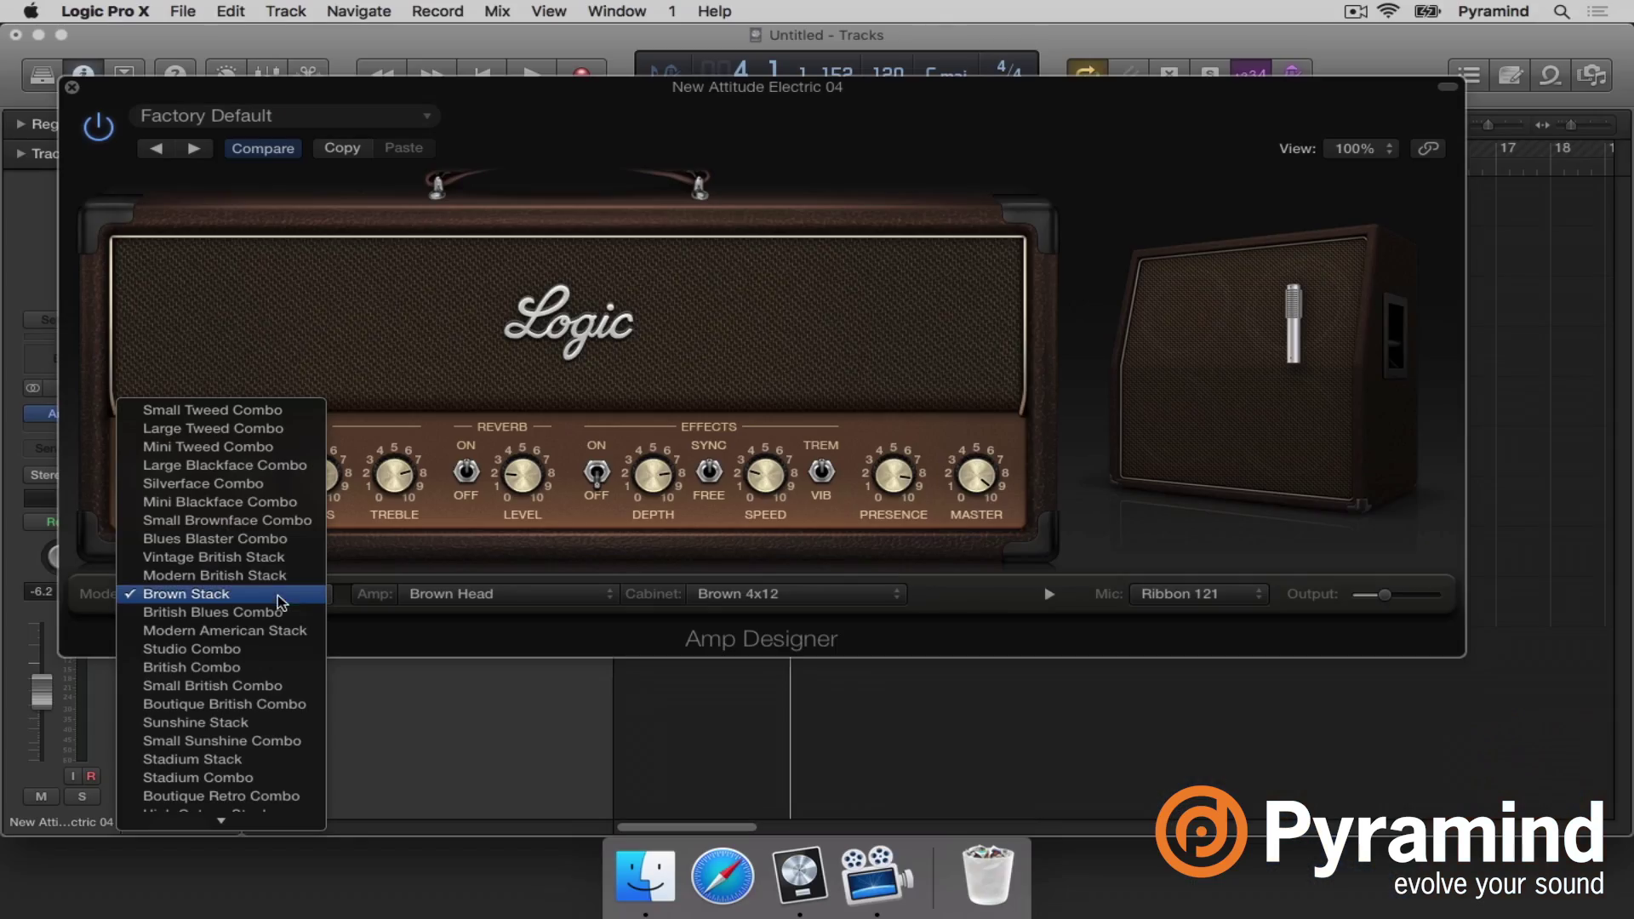
{"action": "left_click", "coordinate": [283, 466]}
{"action": "key", "text": "space"}
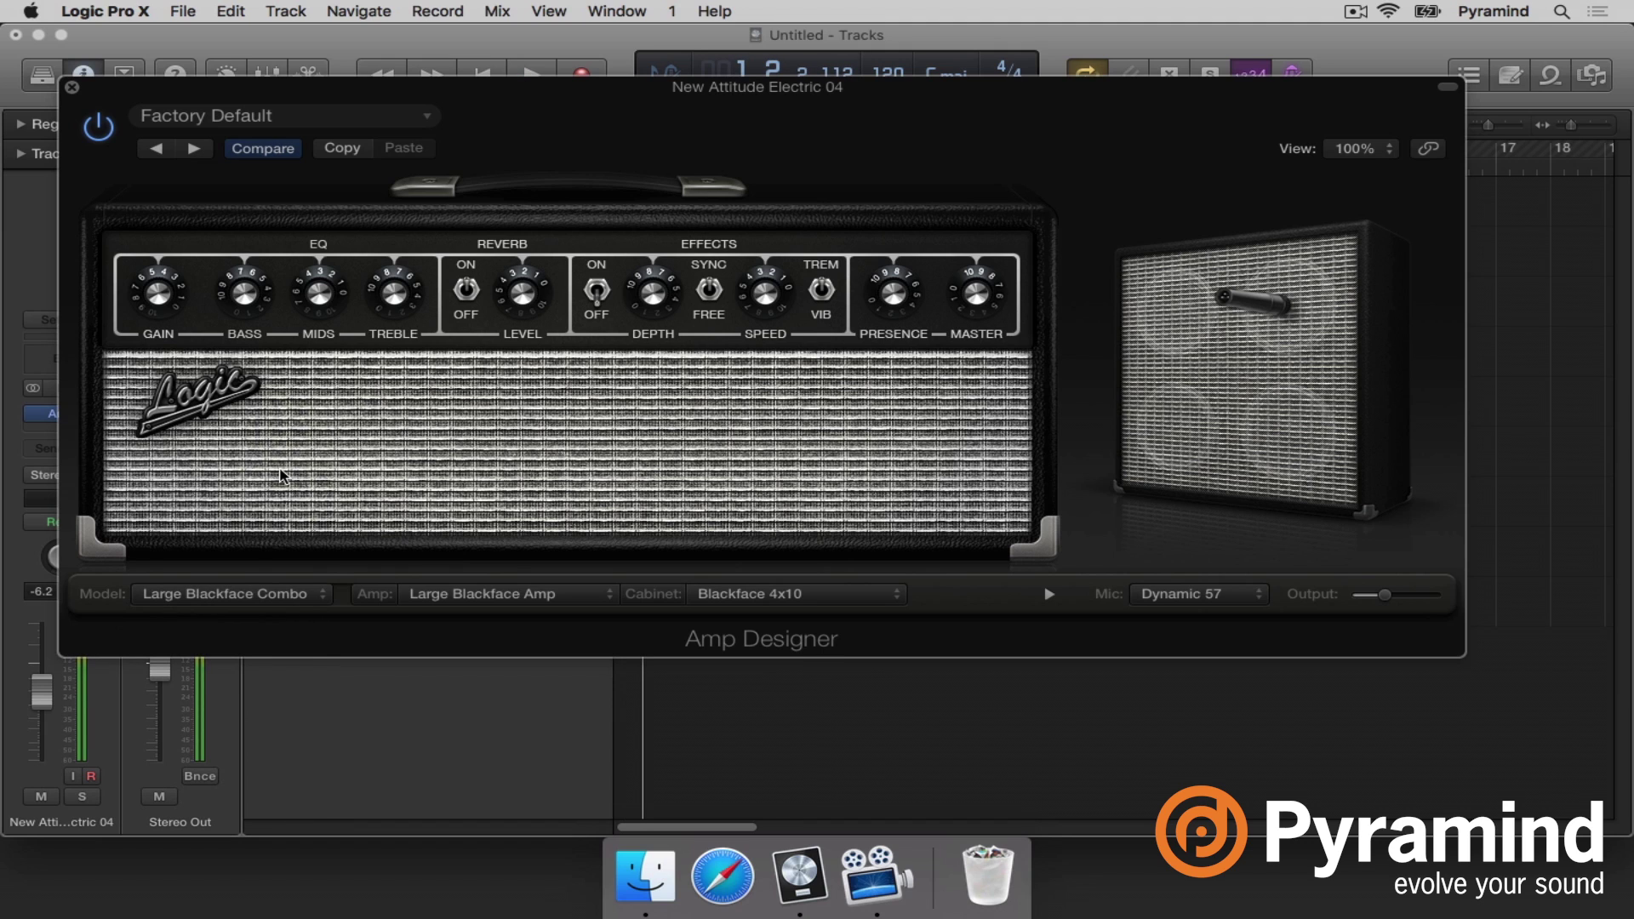
Set the amp model to Blues Blaster Combo and play the guitar track through it.
{"action": "left_click", "coordinate": [247, 594]}
{"action": "left_click", "coordinate": [277, 668]}
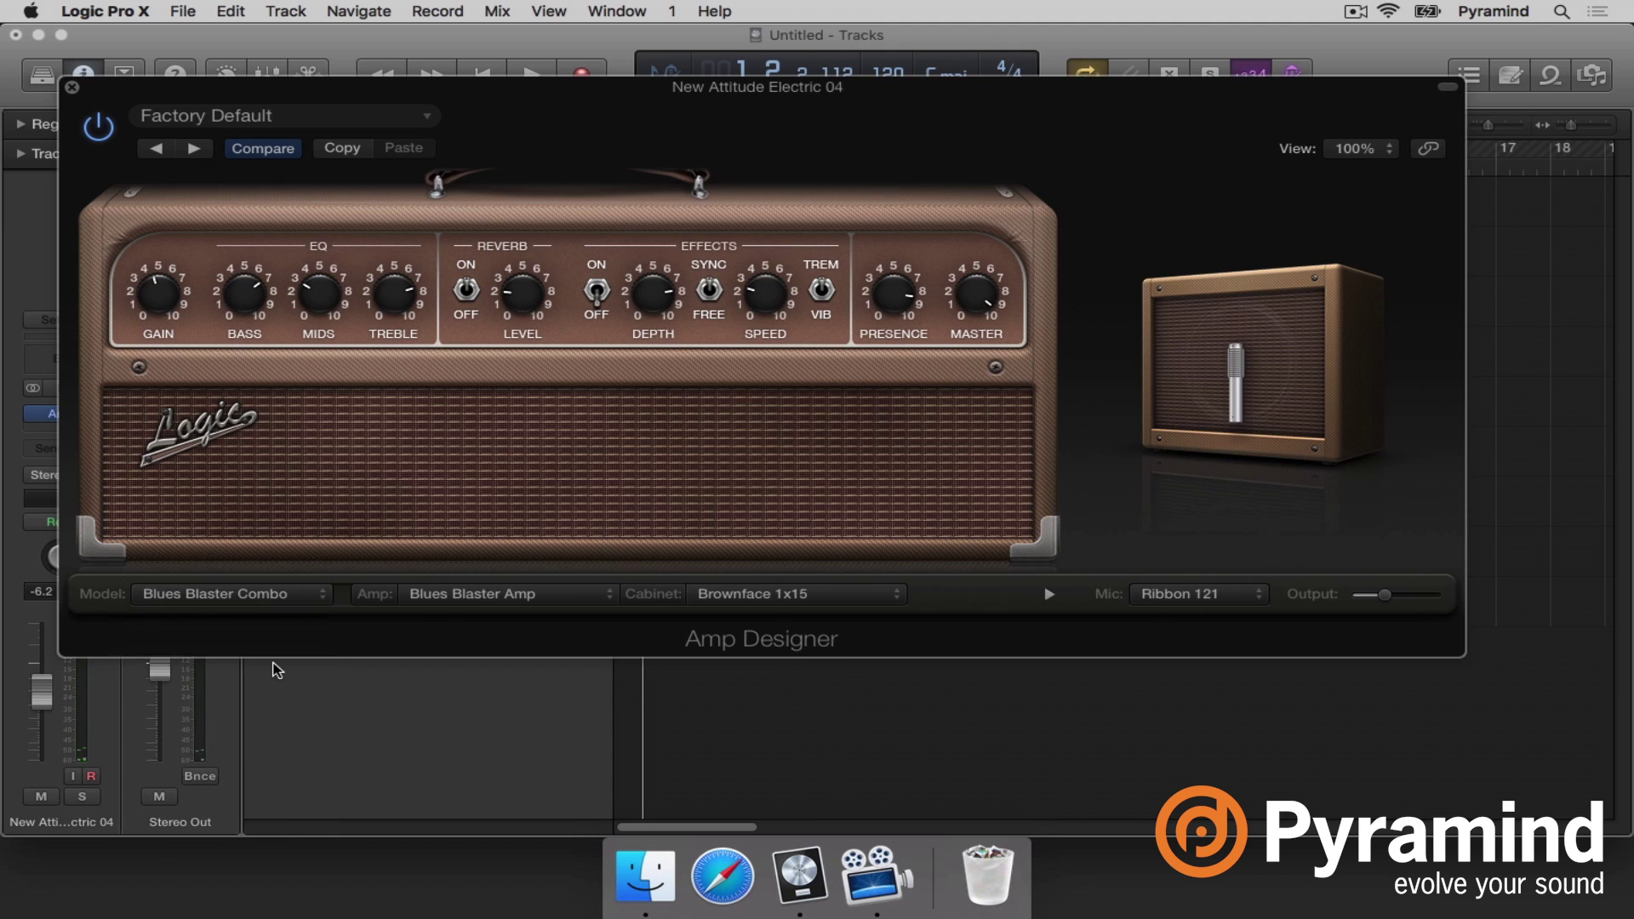
{"action": "key", "text": "space"}
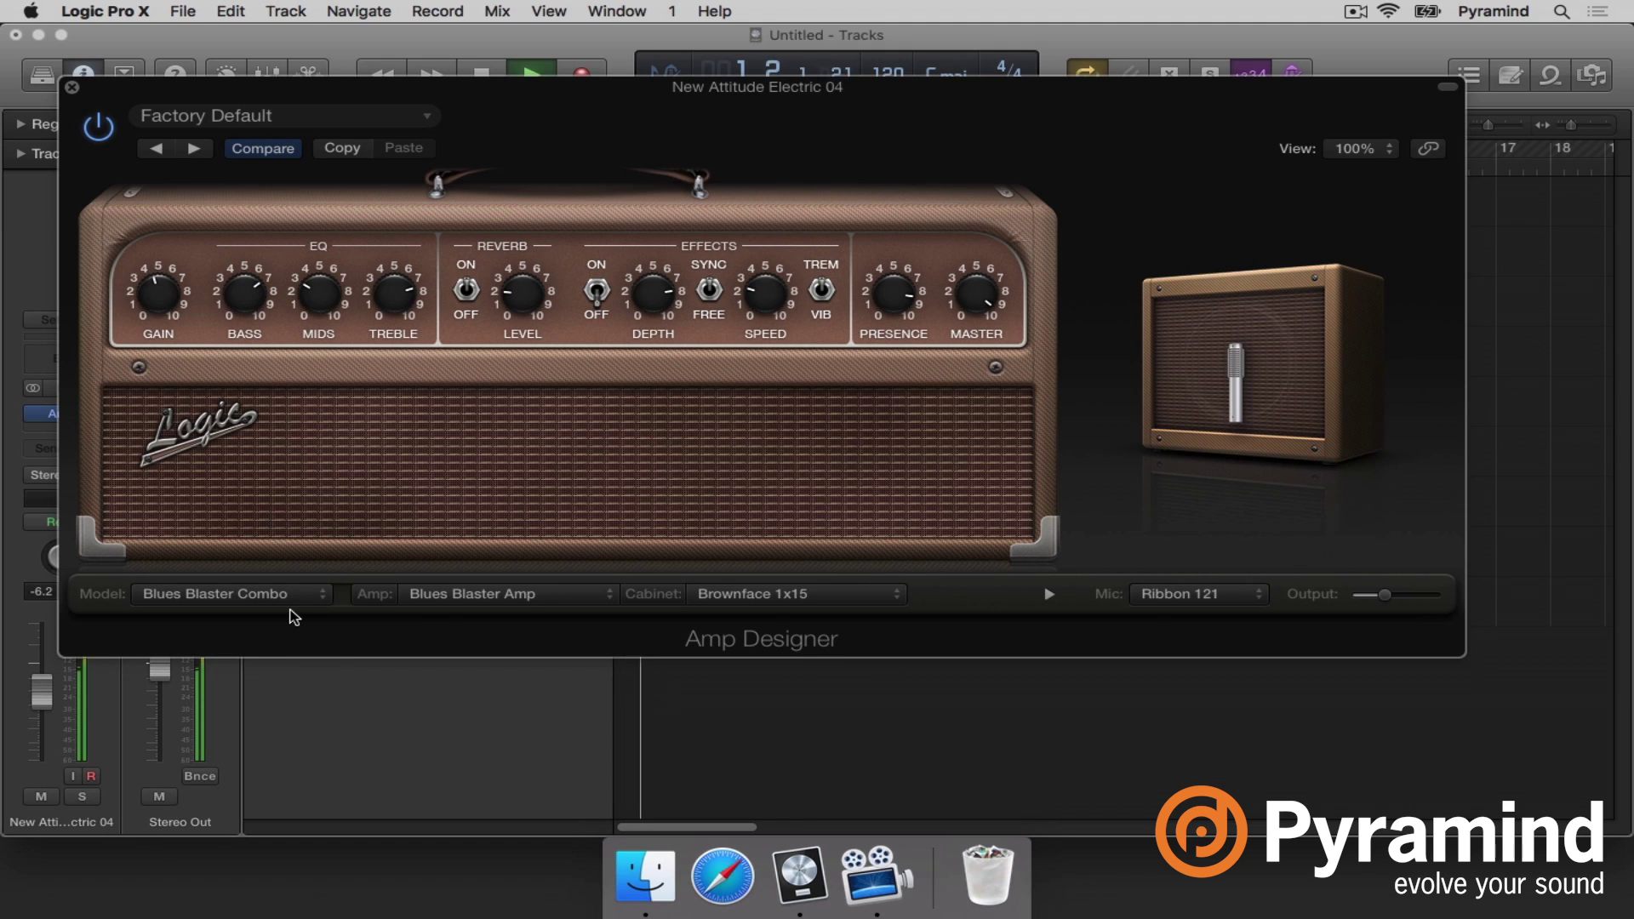
{"action": "key", "text": "space"}
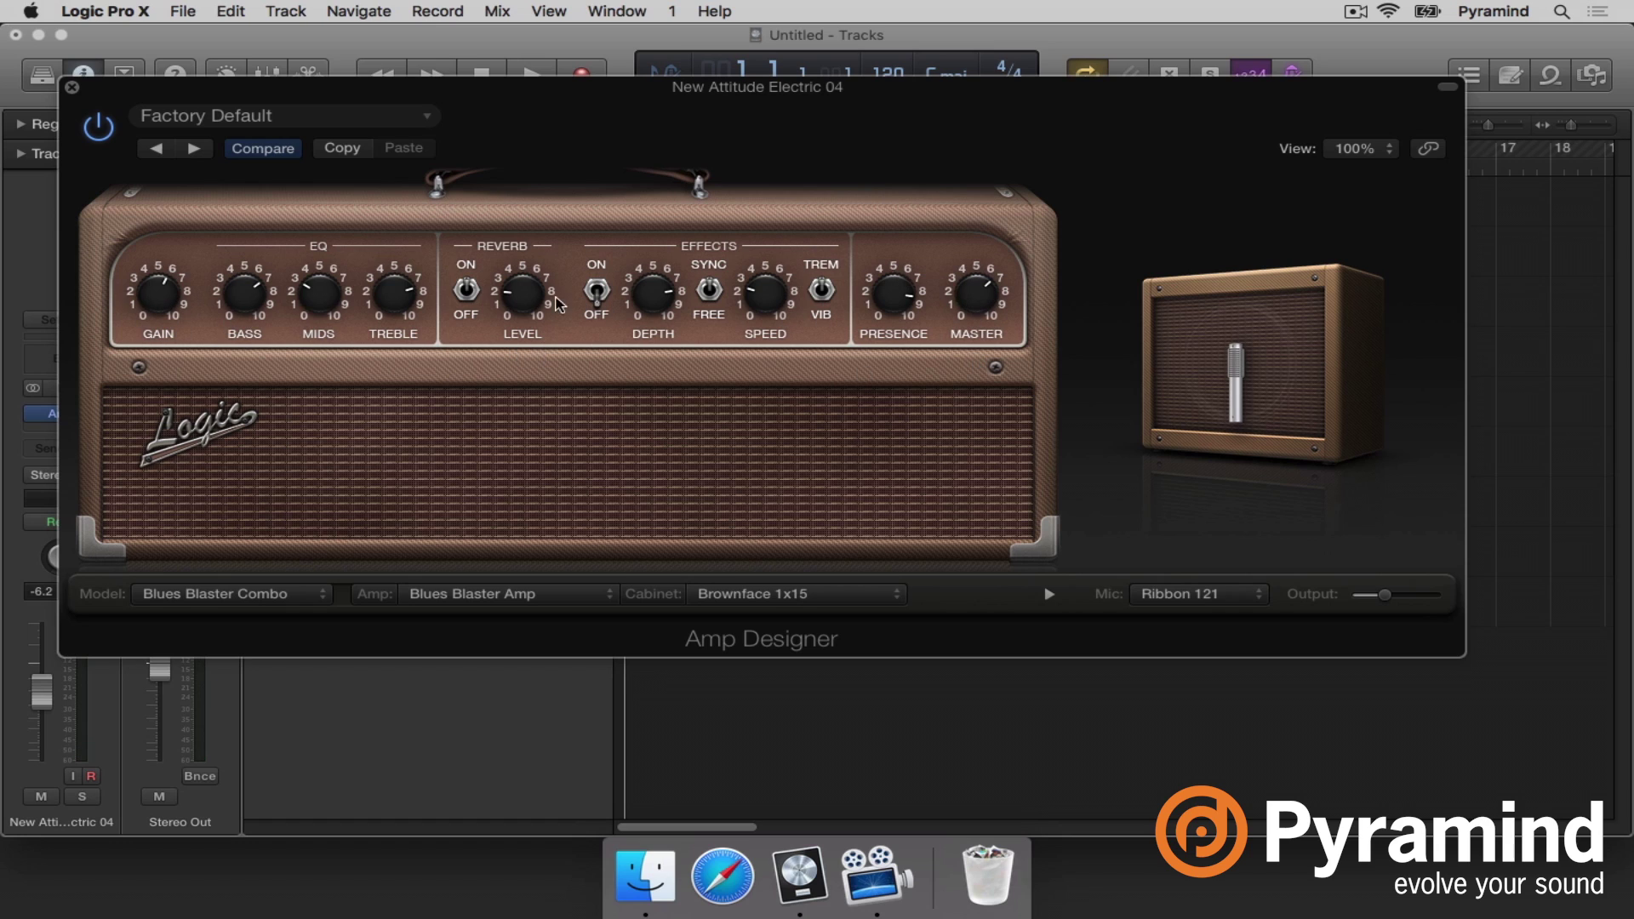
{"action": "key", "text": "space"}
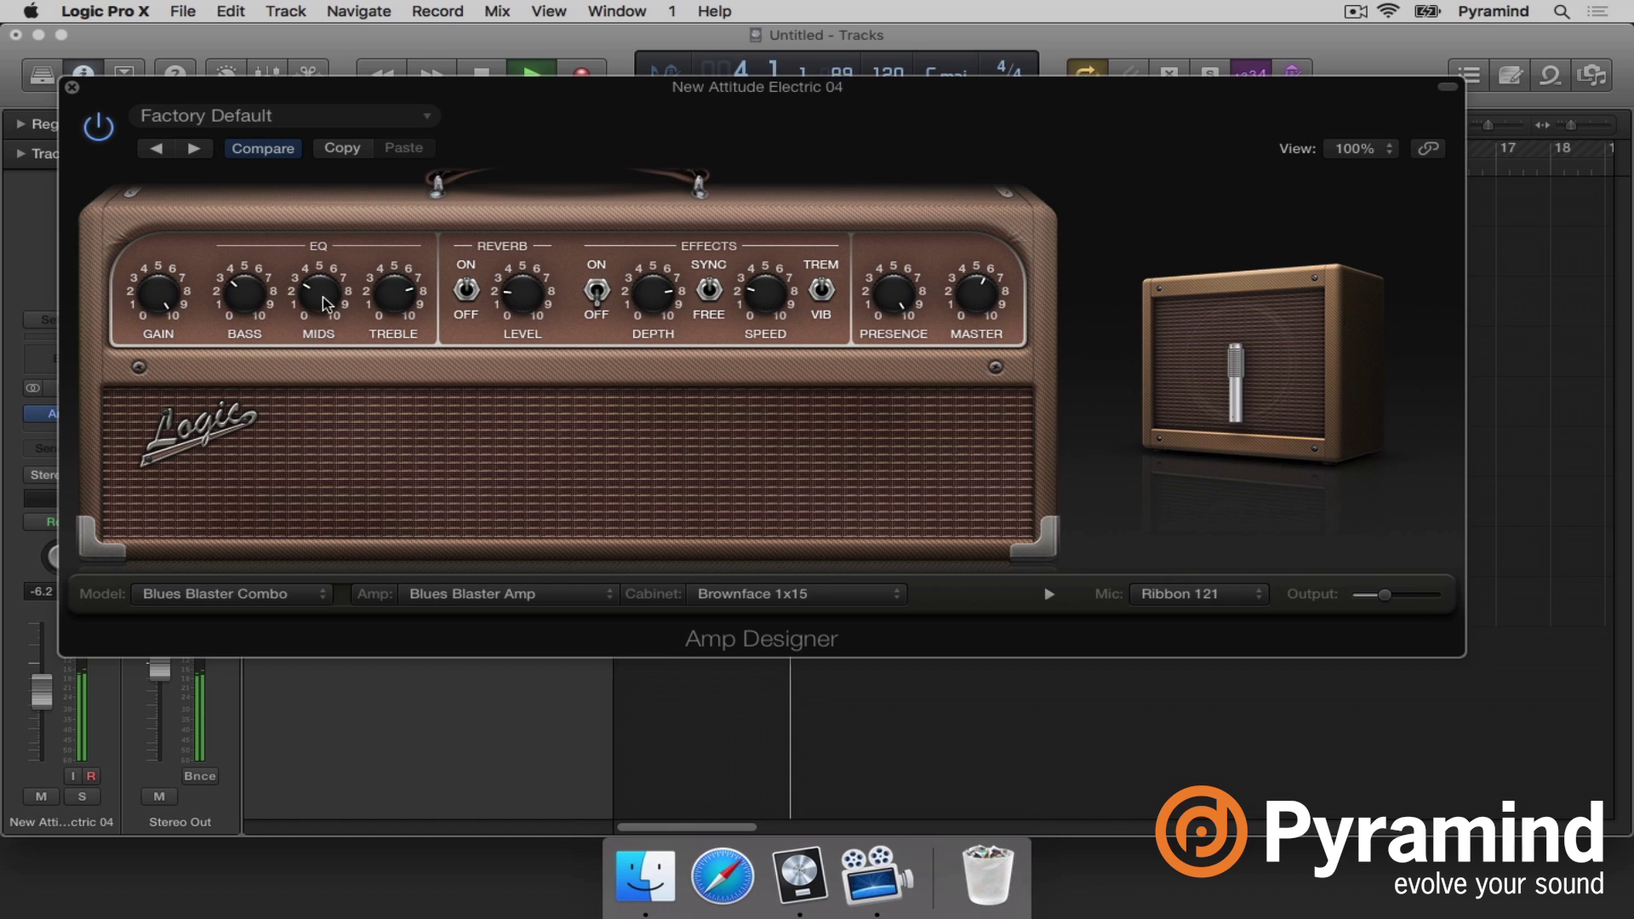
Set only the amp to Modern British Head and play the guitar track through it.
{"action": "key", "text": "space"}
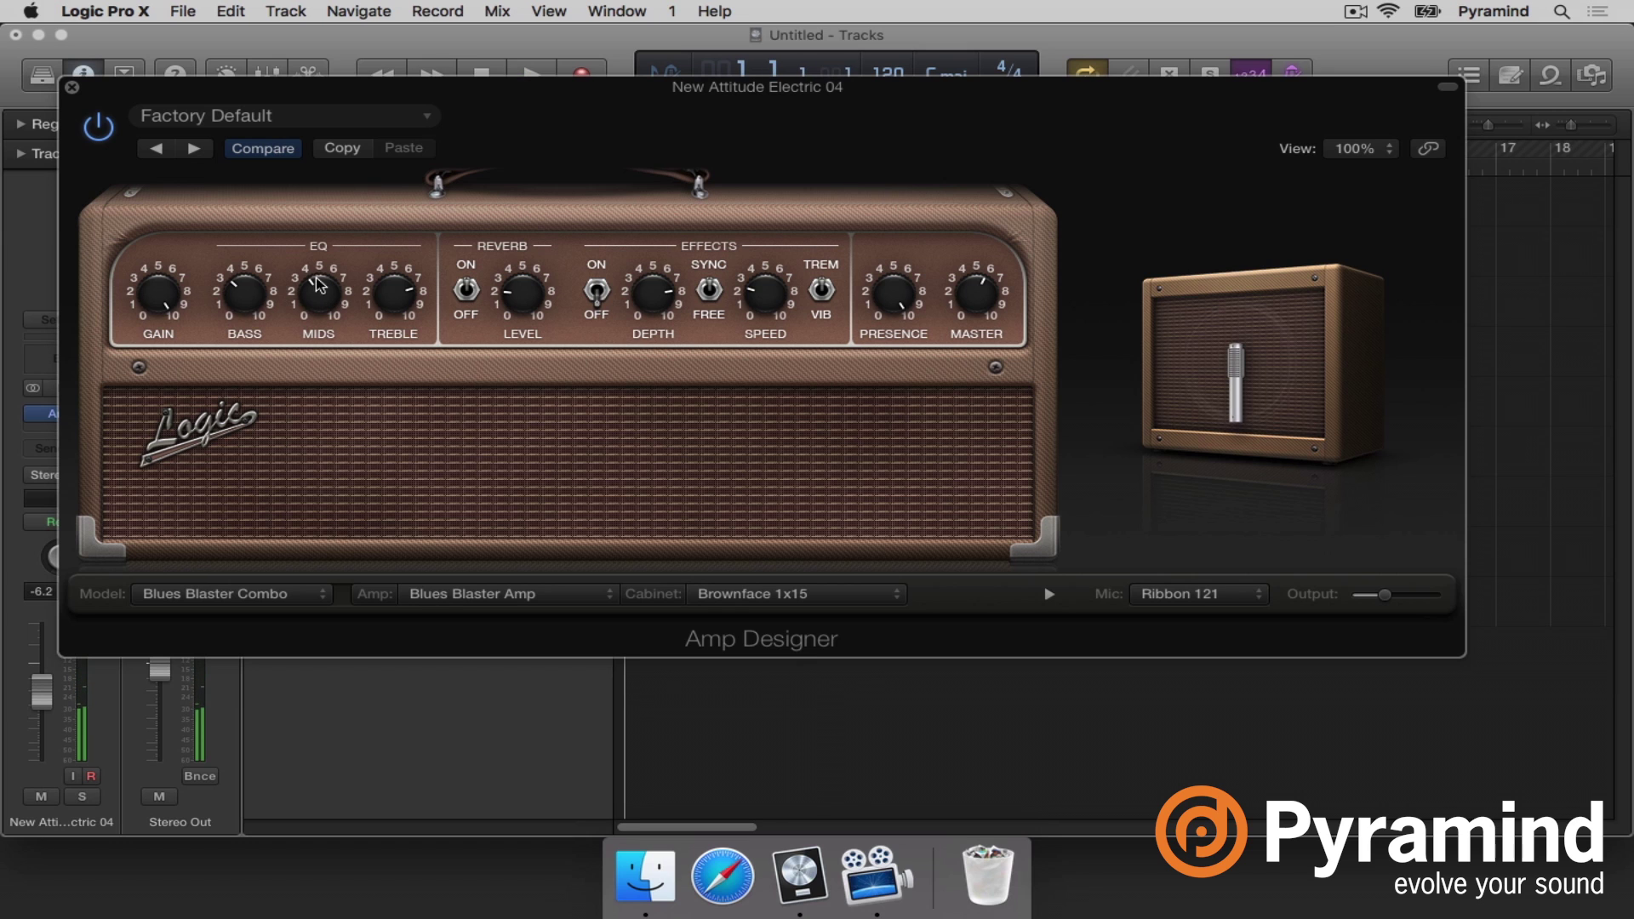
{"action": "key", "text": "space"}
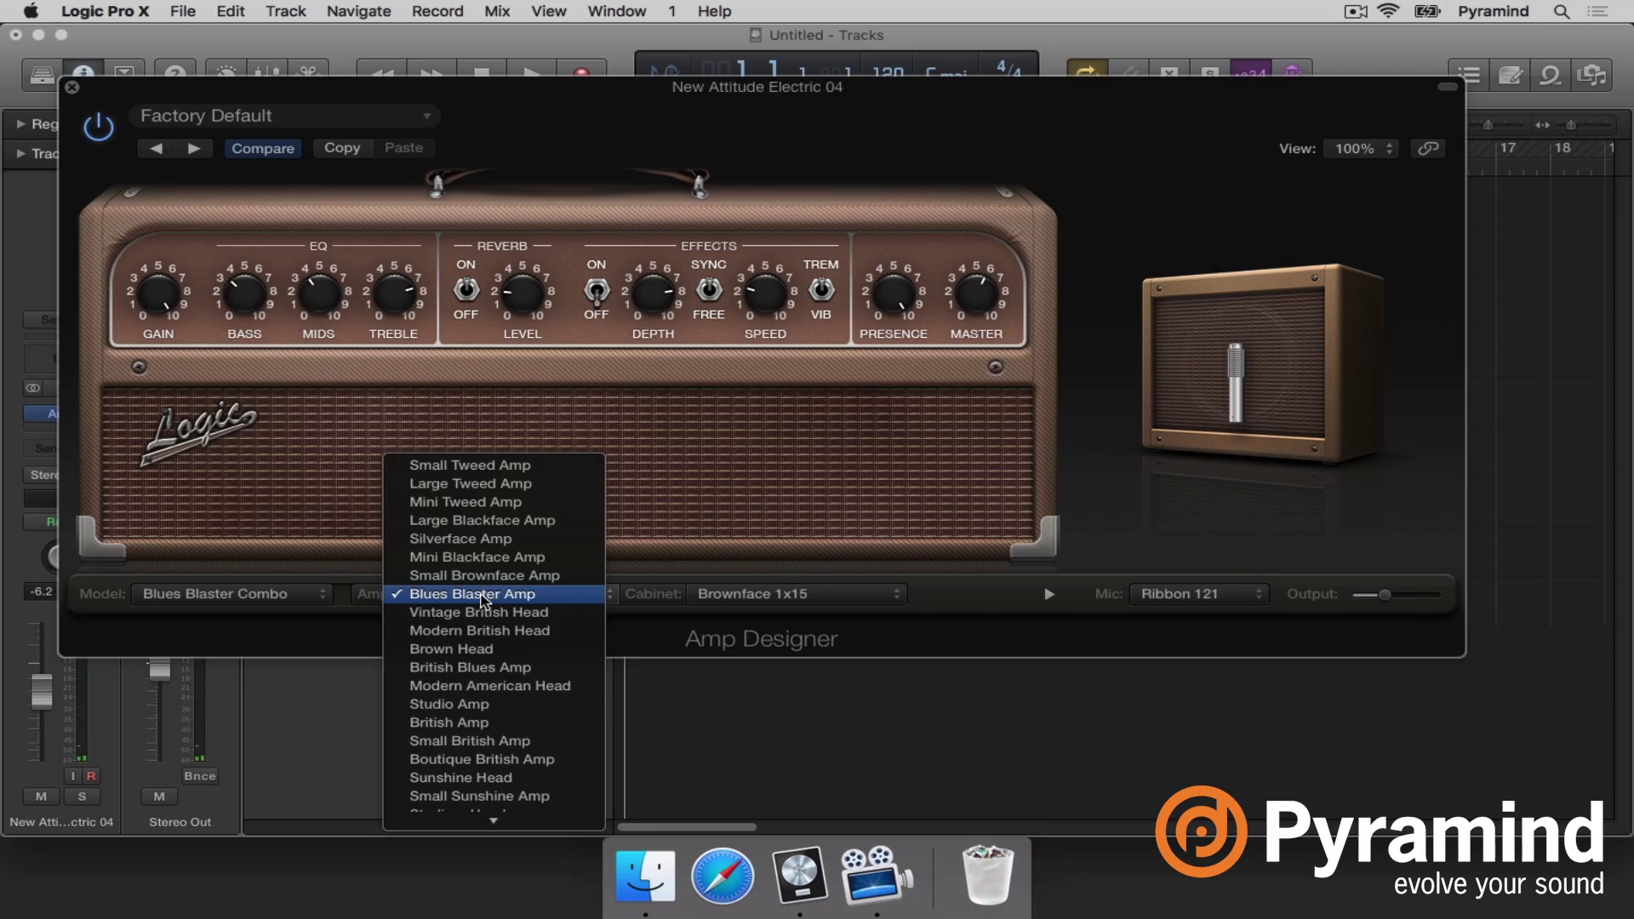
{"action": "left_click", "coordinate": [481, 630]}
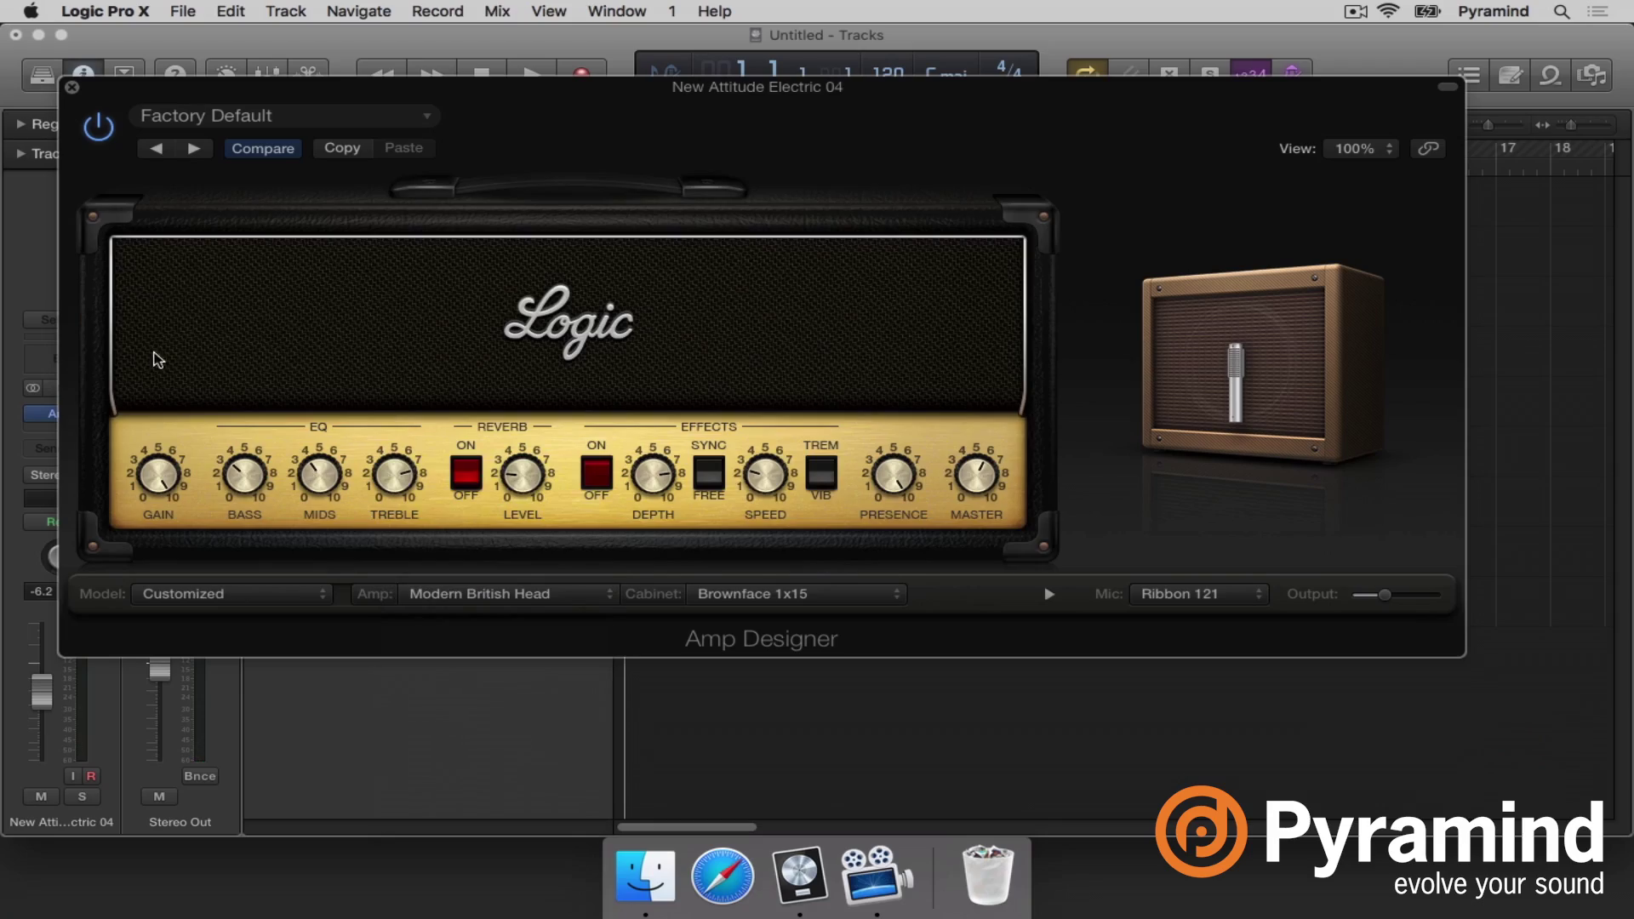
{"action": "key", "text": "space"}
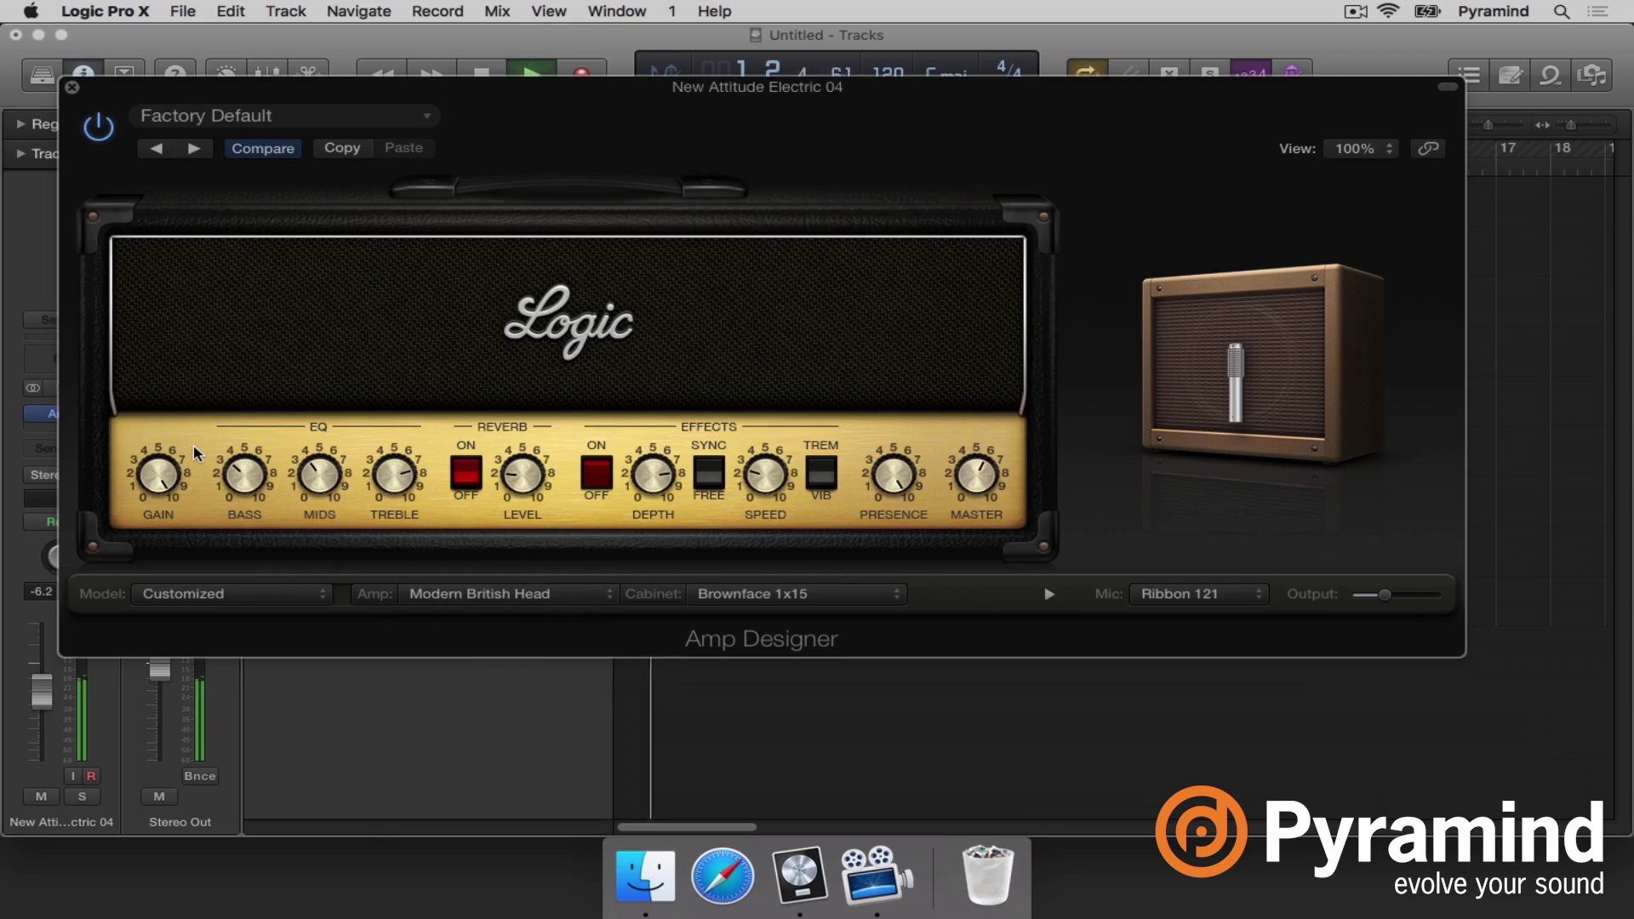
{"action": "key", "text": "space"}
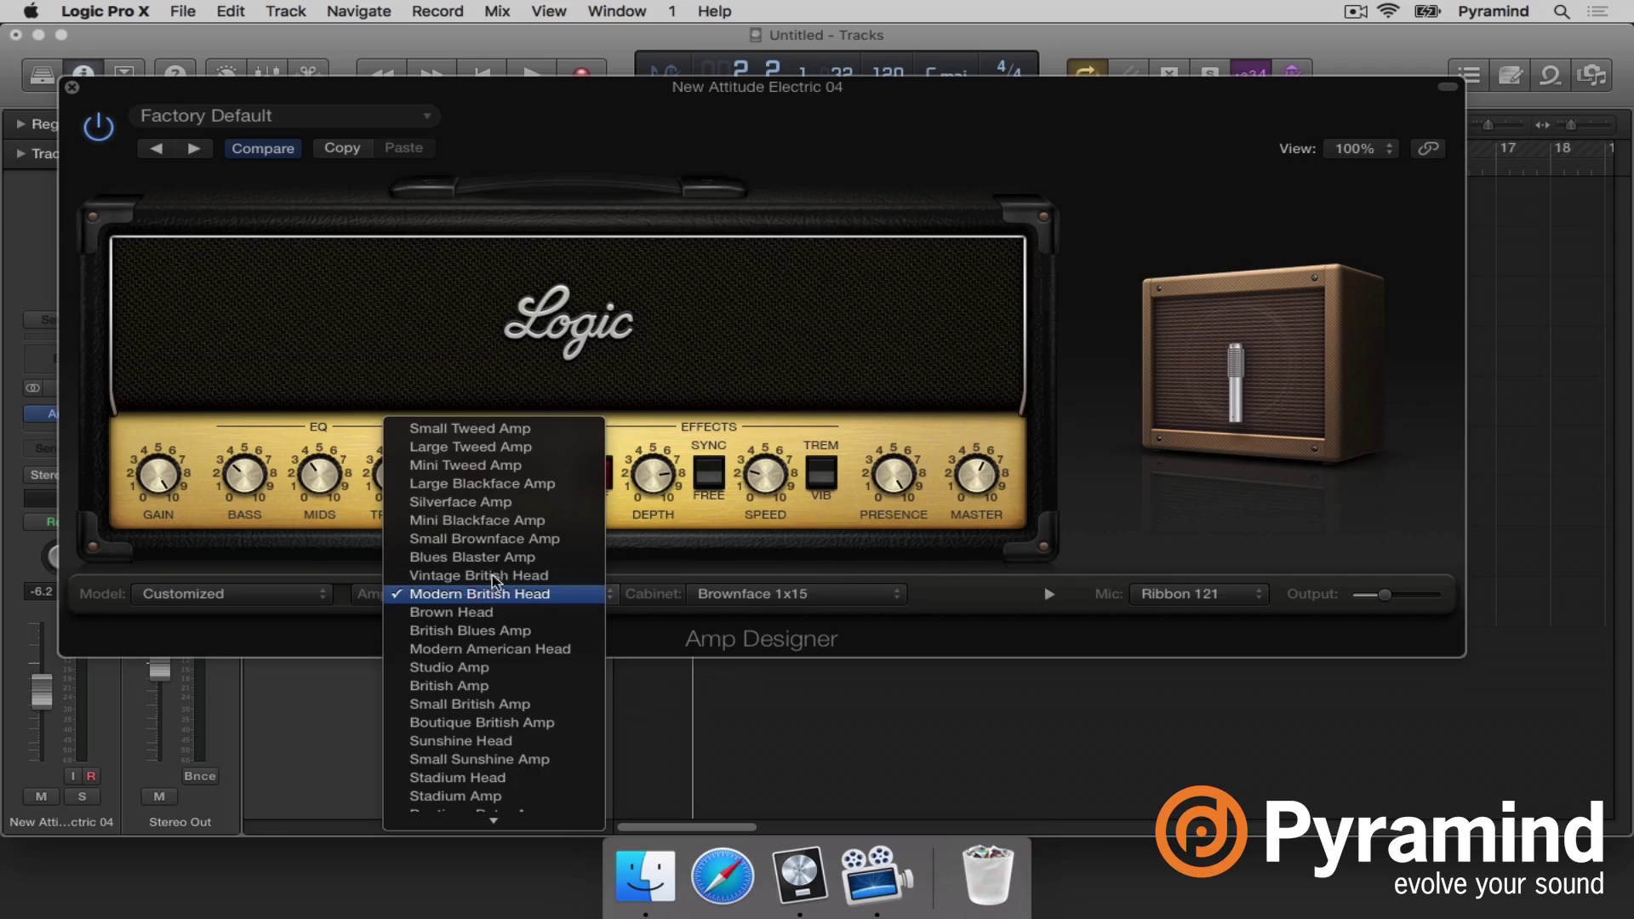
Switch the amp to Mini Blackface Amp and play the guitar through it.
{"action": "left_click", "coordinate": [531, 523]}
{"action": "key", "text": "space"}
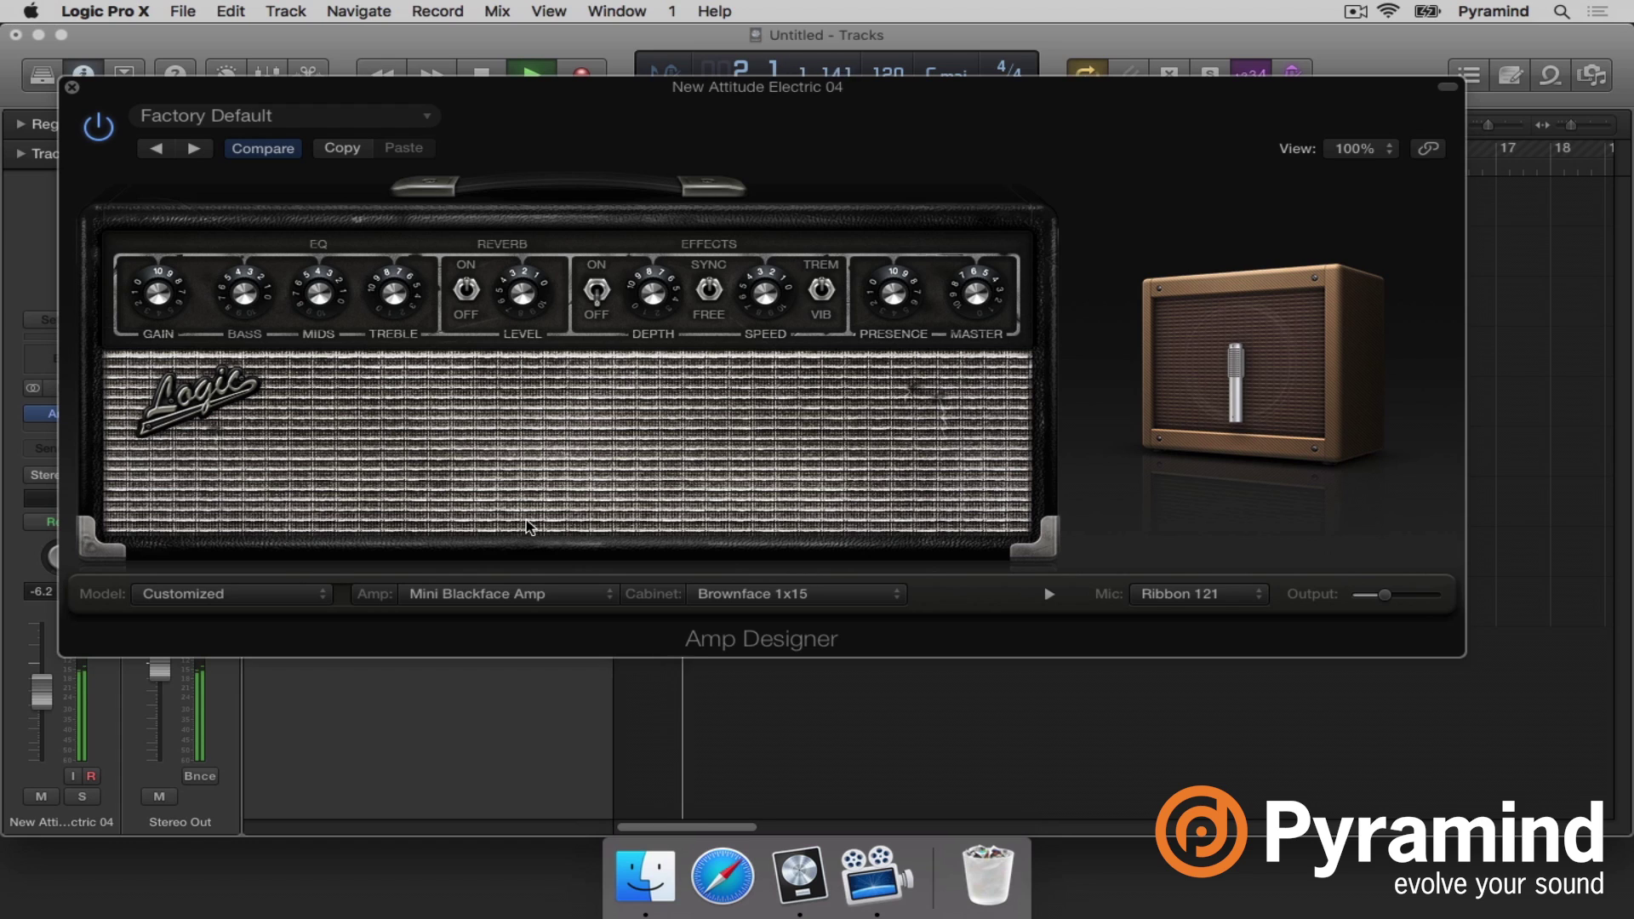
{"action": "key", "text": "space"}
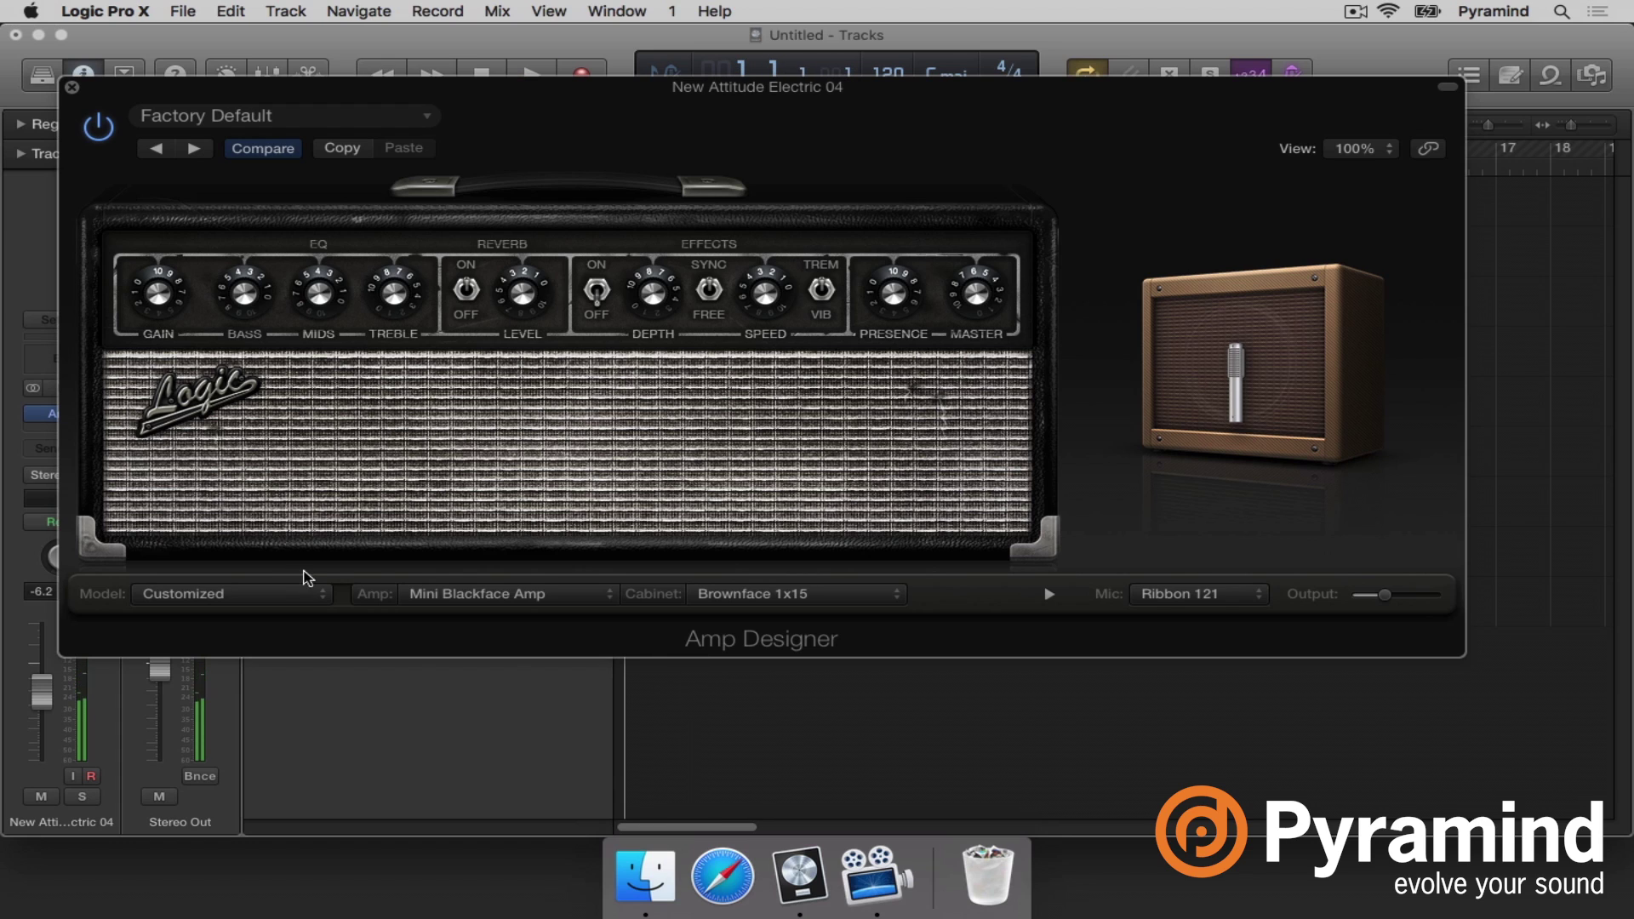
Set the amp to Large Tweed Amp and lower its presence and gain while the guitar plays.
{"action": "left_click", "coordinate": [464, 593]}
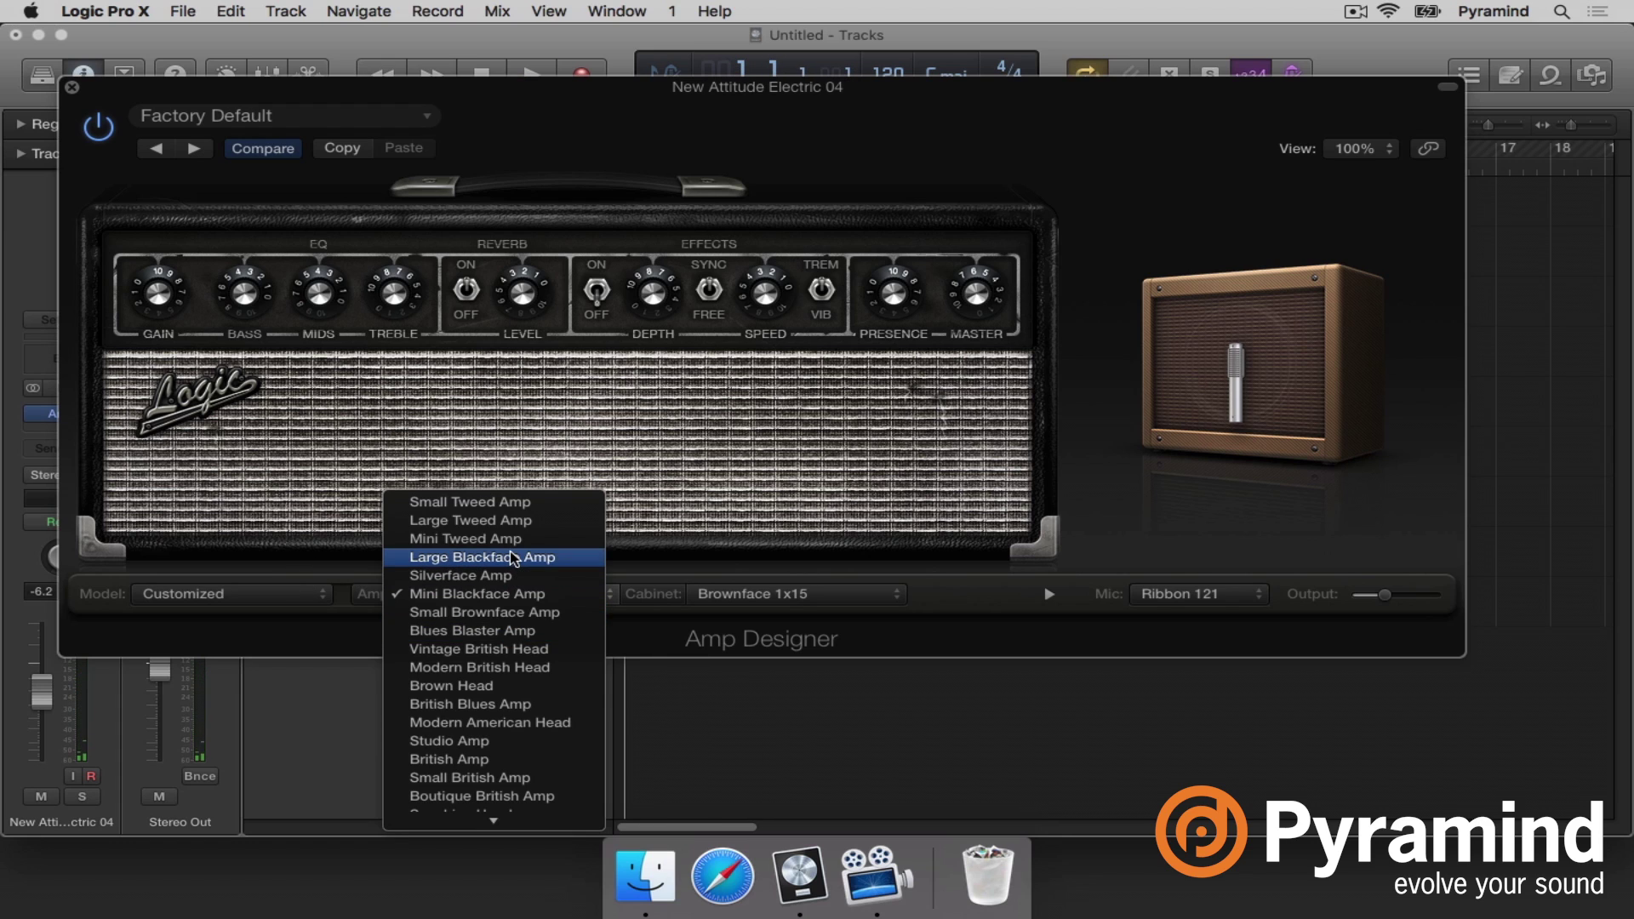
{"action": "left_click", "coordinate": [514, 521]}
{"action": "key", "text": "space"}
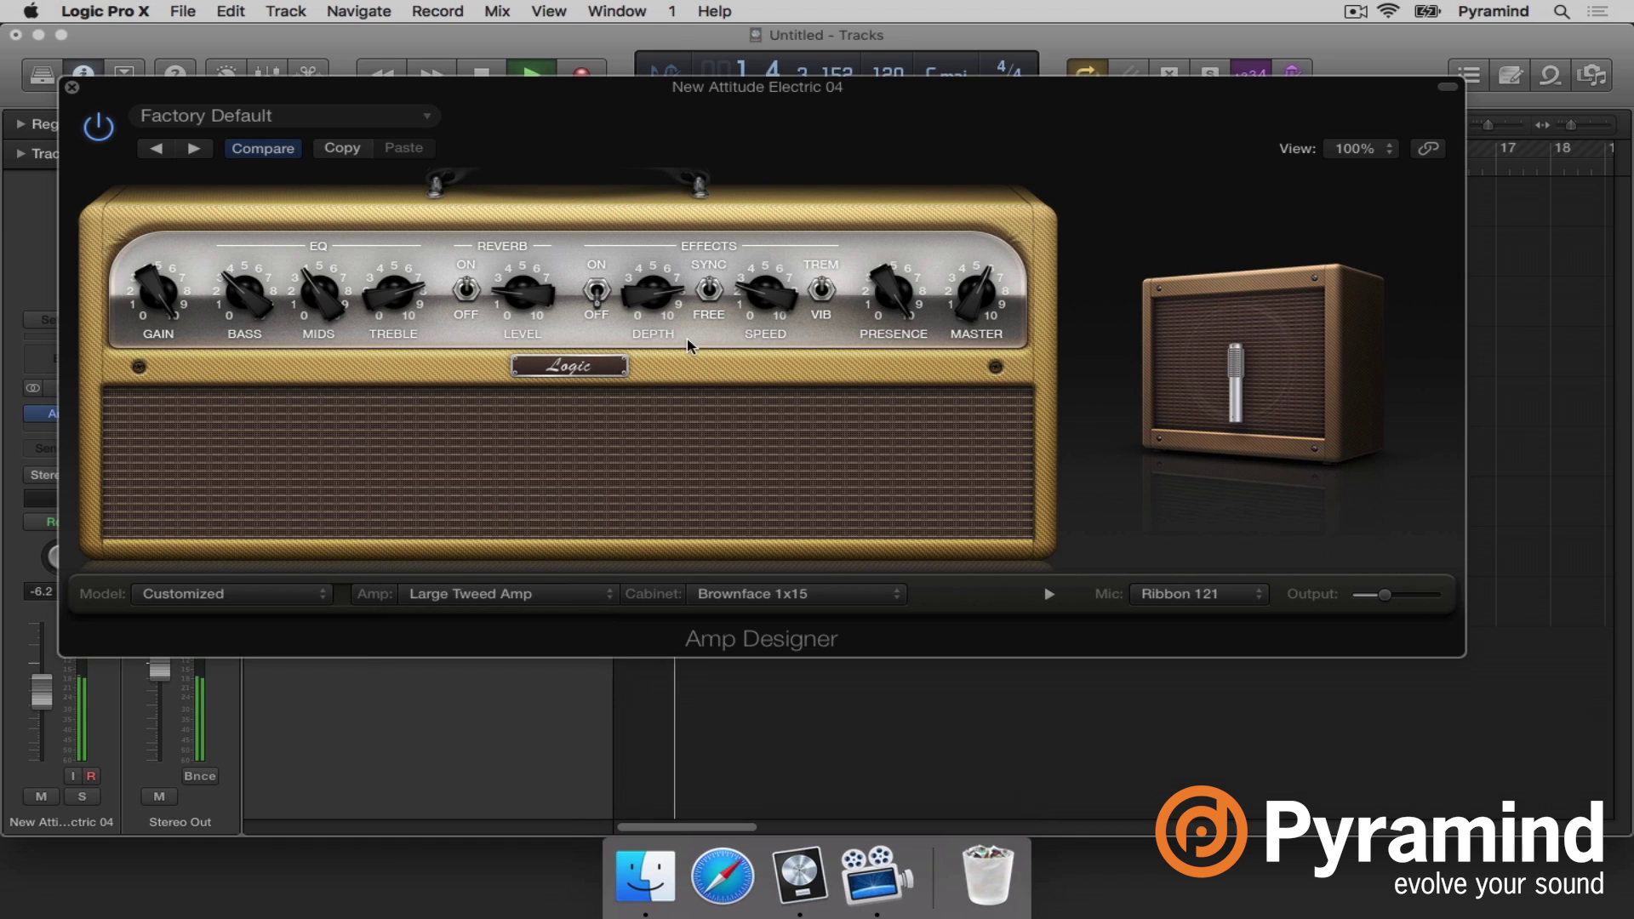
{"action": "left_click_drag", "start_coordinate": [892, 293], "coordinate": [894, 426]}
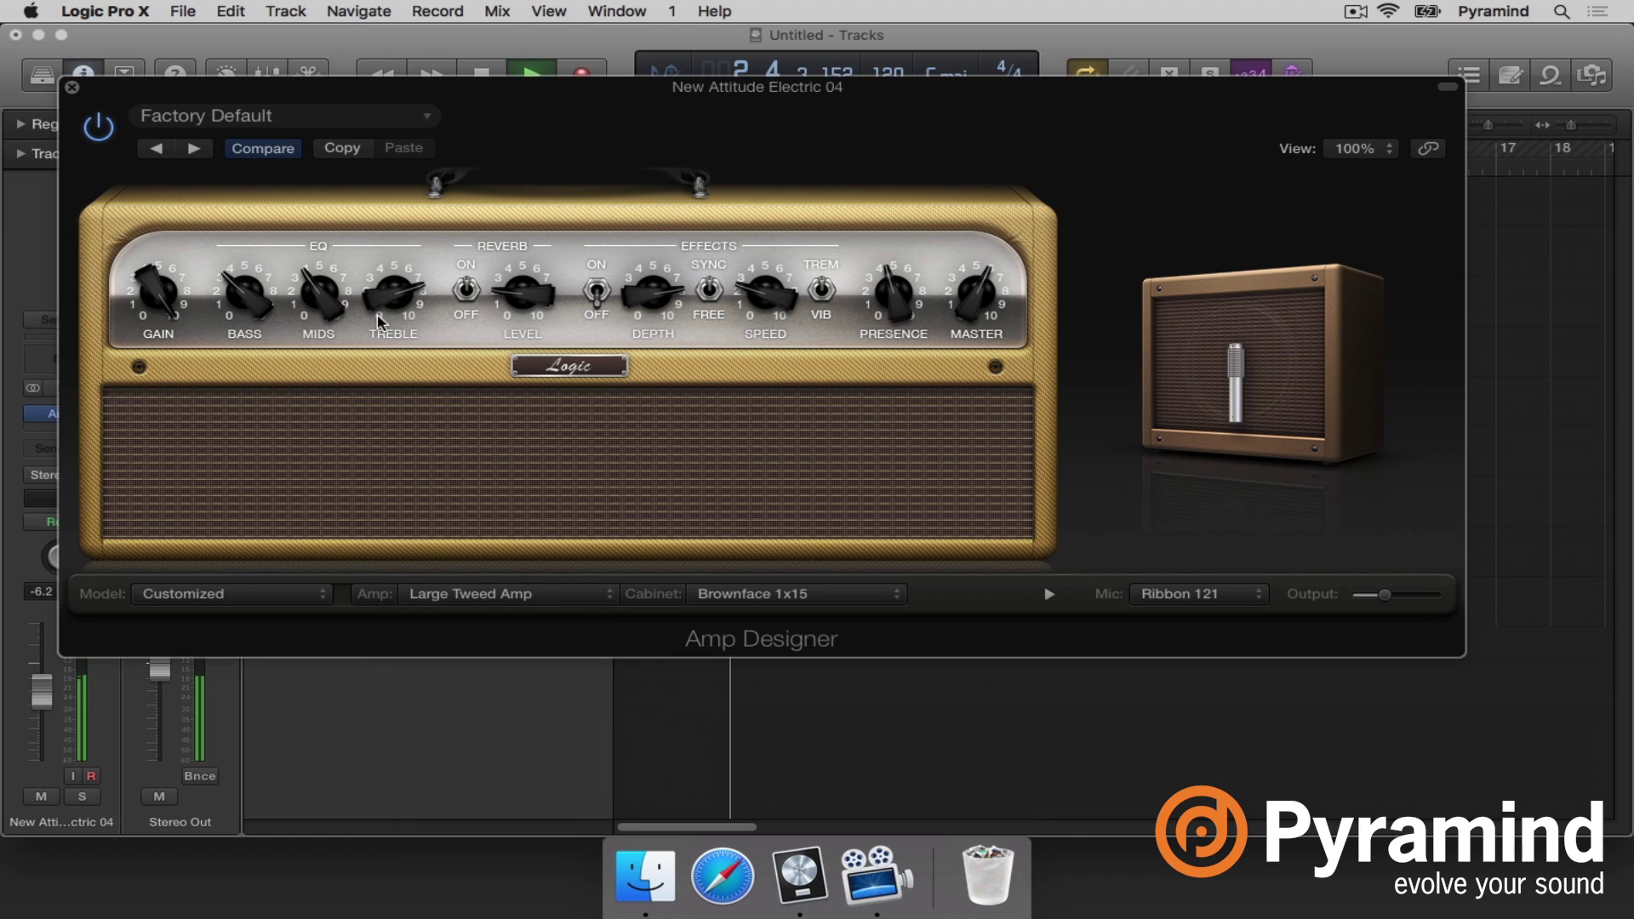
{"action": "left_click_drag", "start_coordinate": [164, 298], "coordinate": [171, 338]}
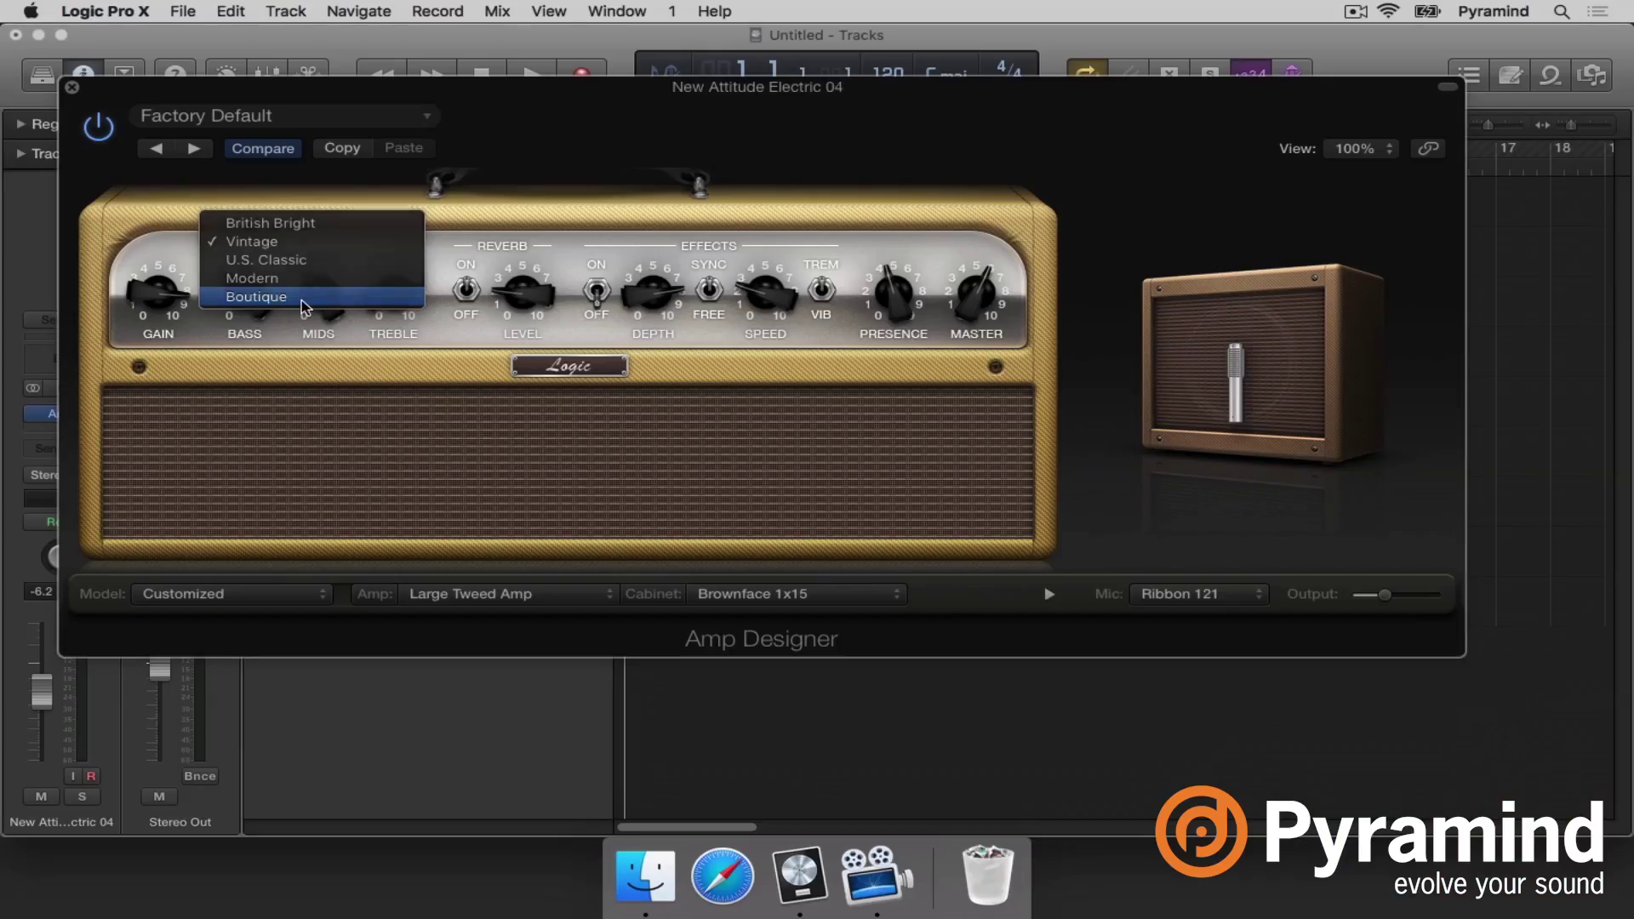
Set the amp's EQ type to Boutique and revisit the EQ type choices while the guitar plays.
{"action": "left_click", "coordinate": [301, 299]}
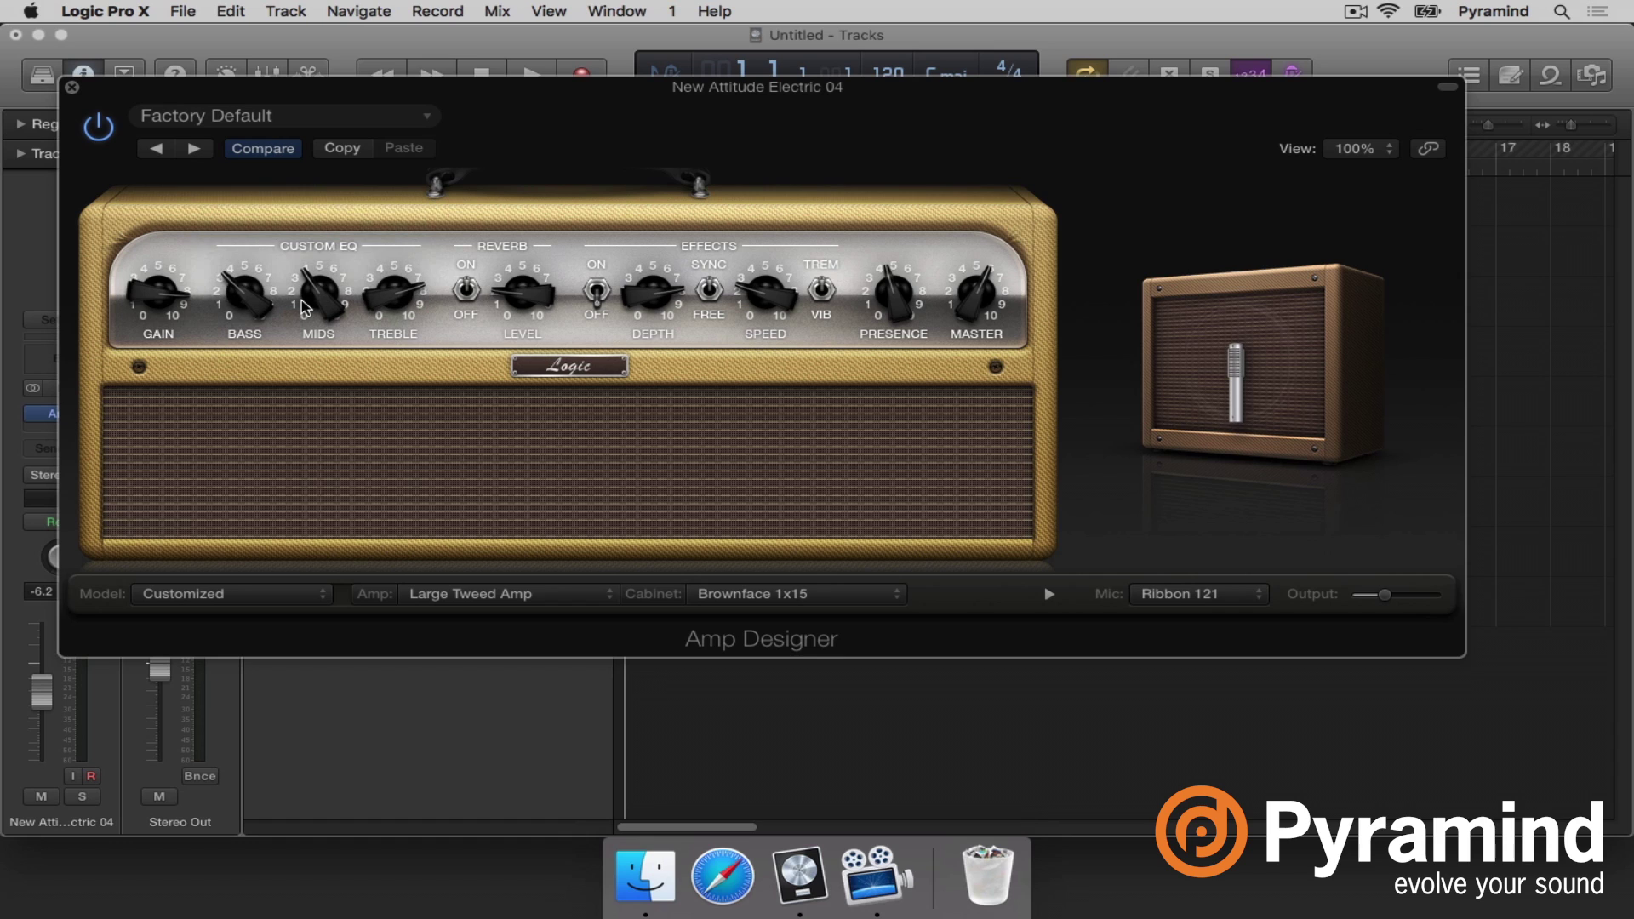
{"action": "key", "text": "space"}
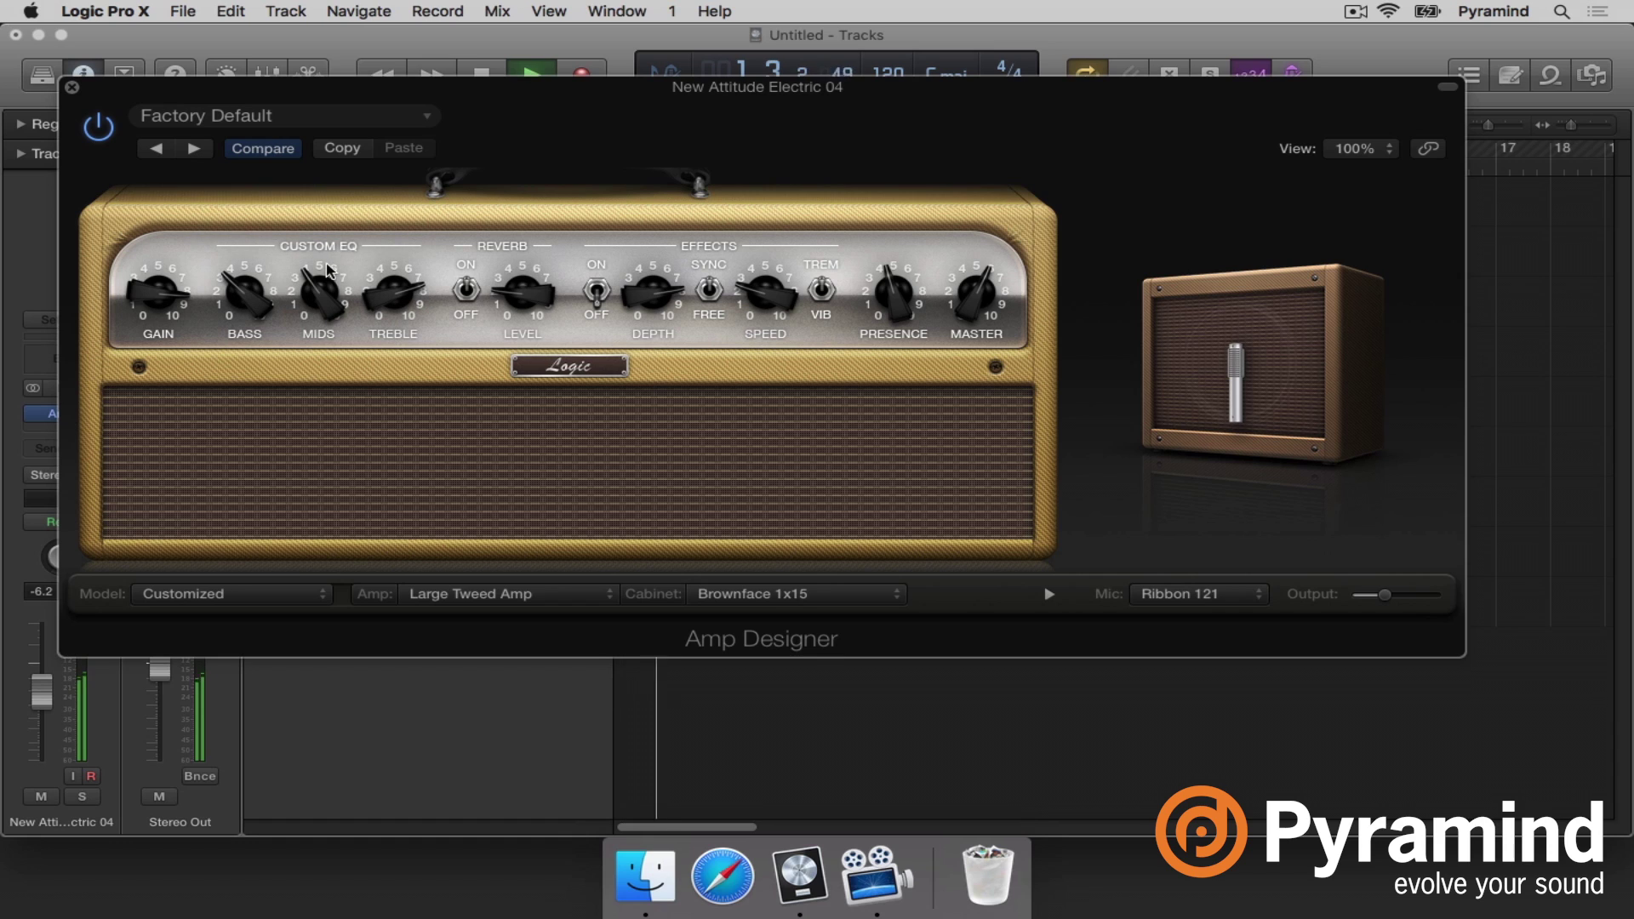
{"action": "left_click", "coordinate": [292, 247]}
{"action": "left_click", "coordinate": [293, 246]}
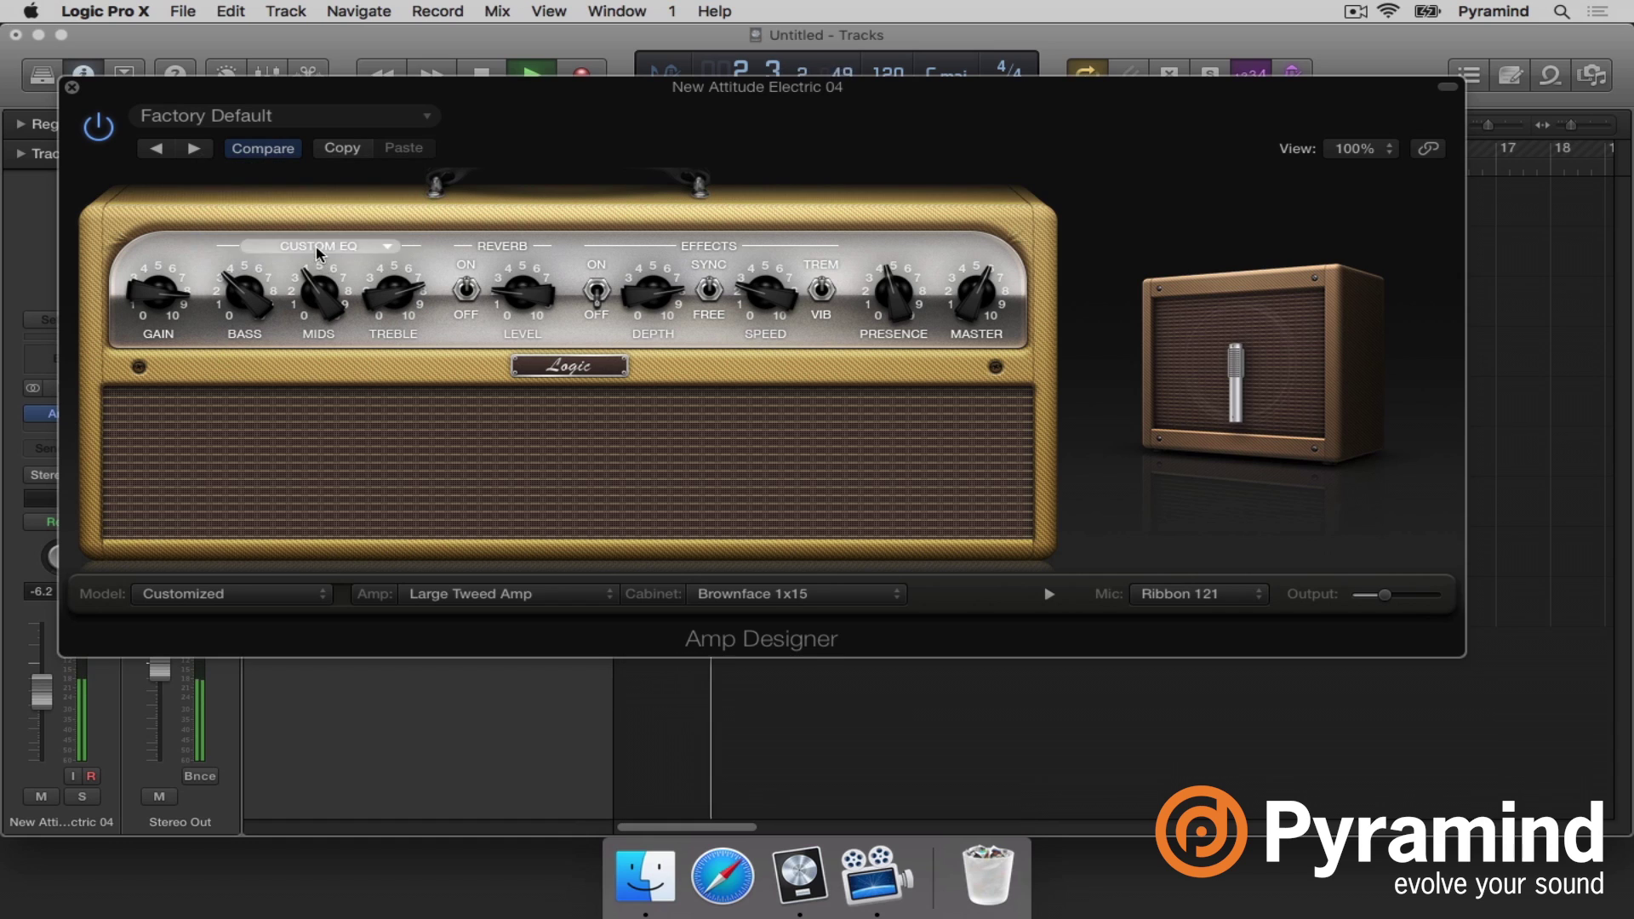
{"action": "left_click", "coordinate": [292, 249]}
{"action": "left_click", "coordinate": [317, 259]}
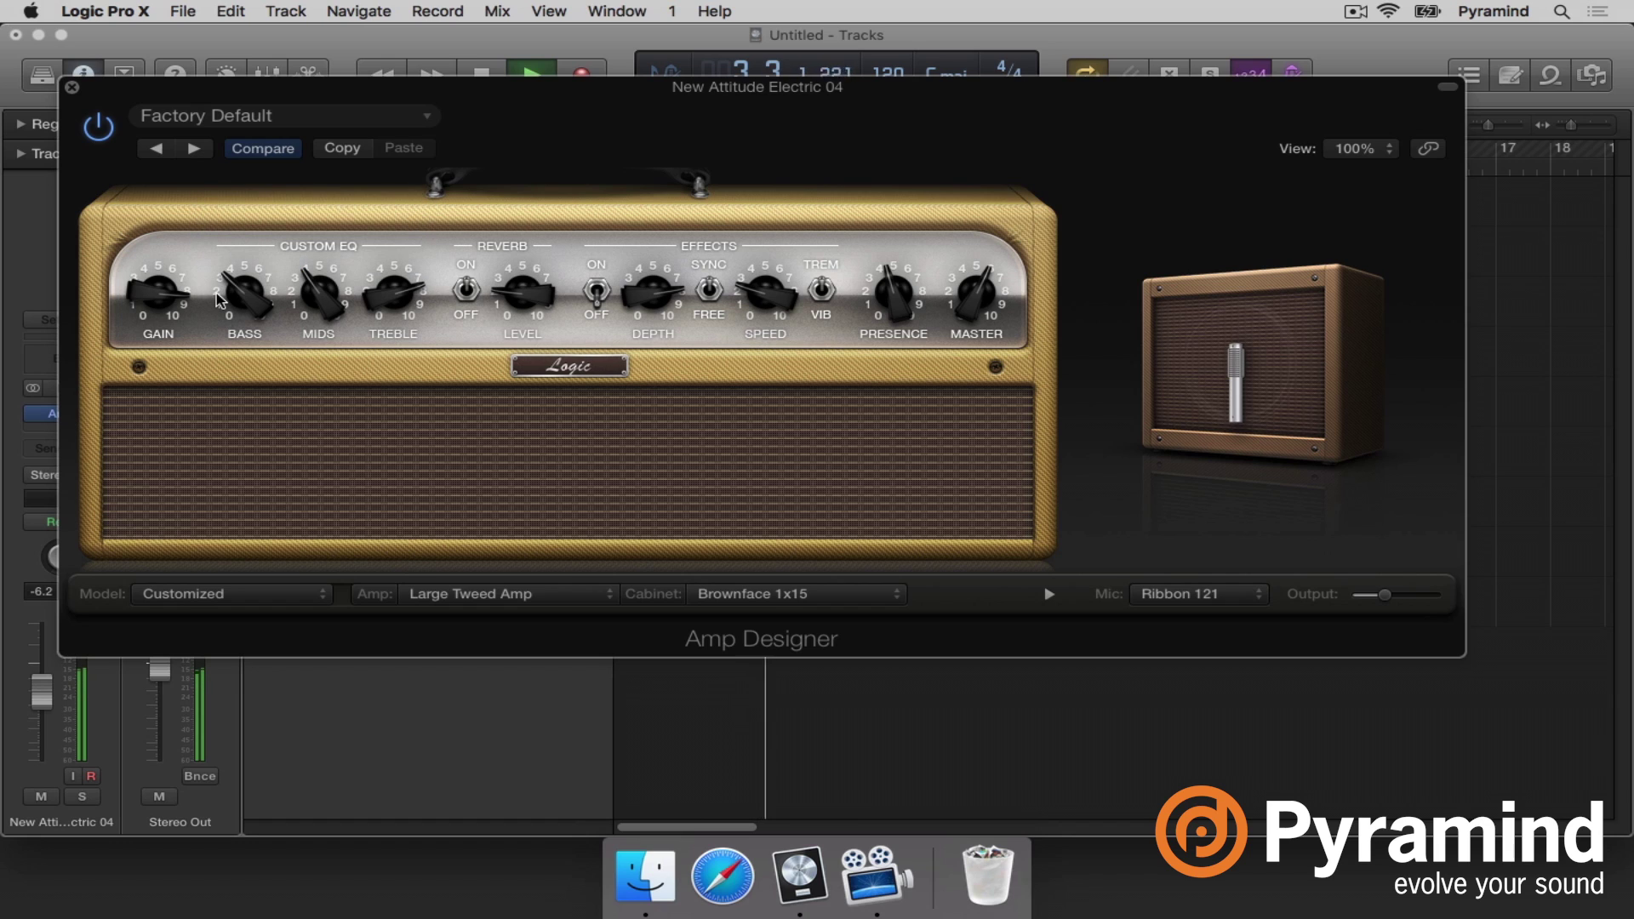
{"action": "key", "text": "space"}
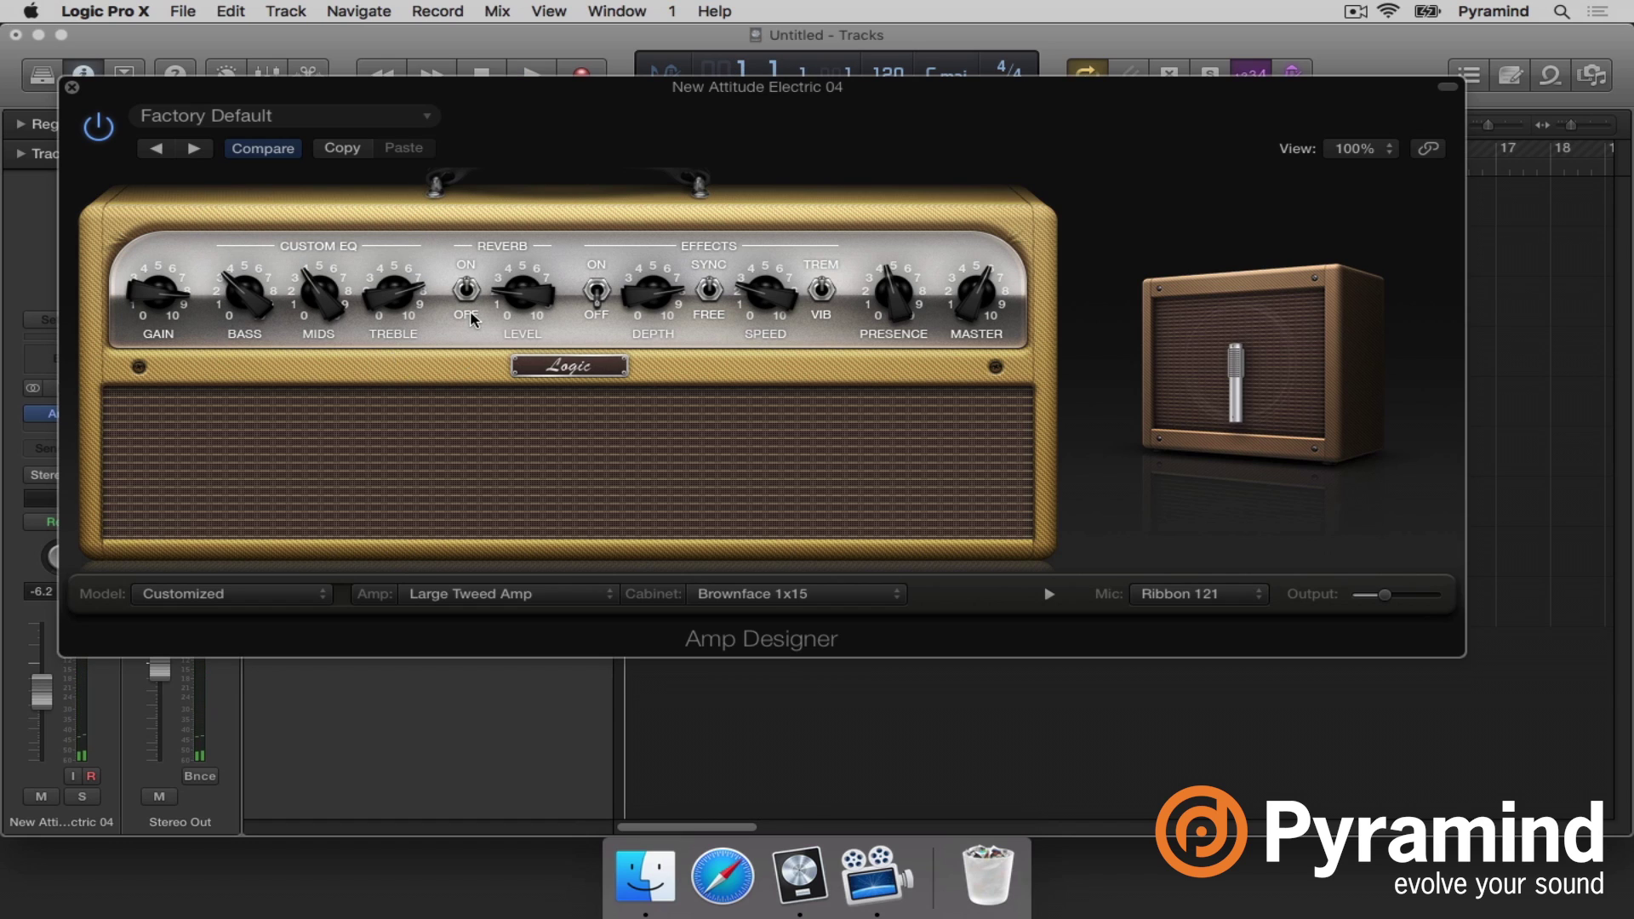
Change the reverb type to Bright Spring and adjust the reverb level during playback.
{"action": "left_click", "coordinate": [502, 246]}
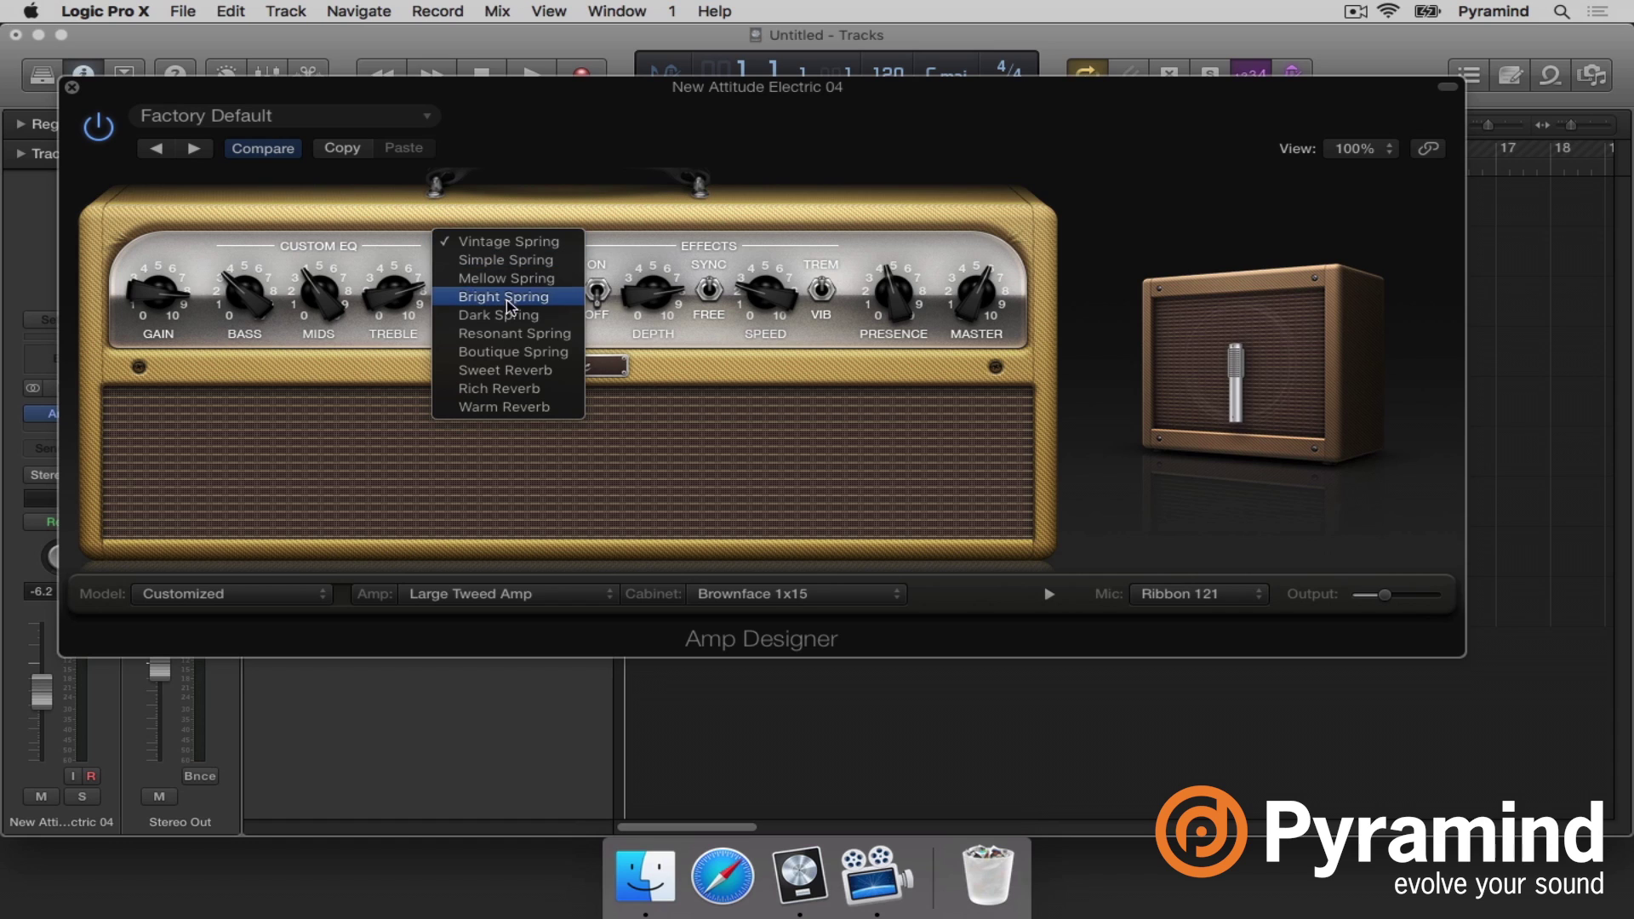
{"action": "left_click", "coordinate": [537, 297]}
{"action": "key", "text": "space"}
{"action": "left_click_drag", "start_coordinate": [529, 284], "coordinate": [534, 398]}
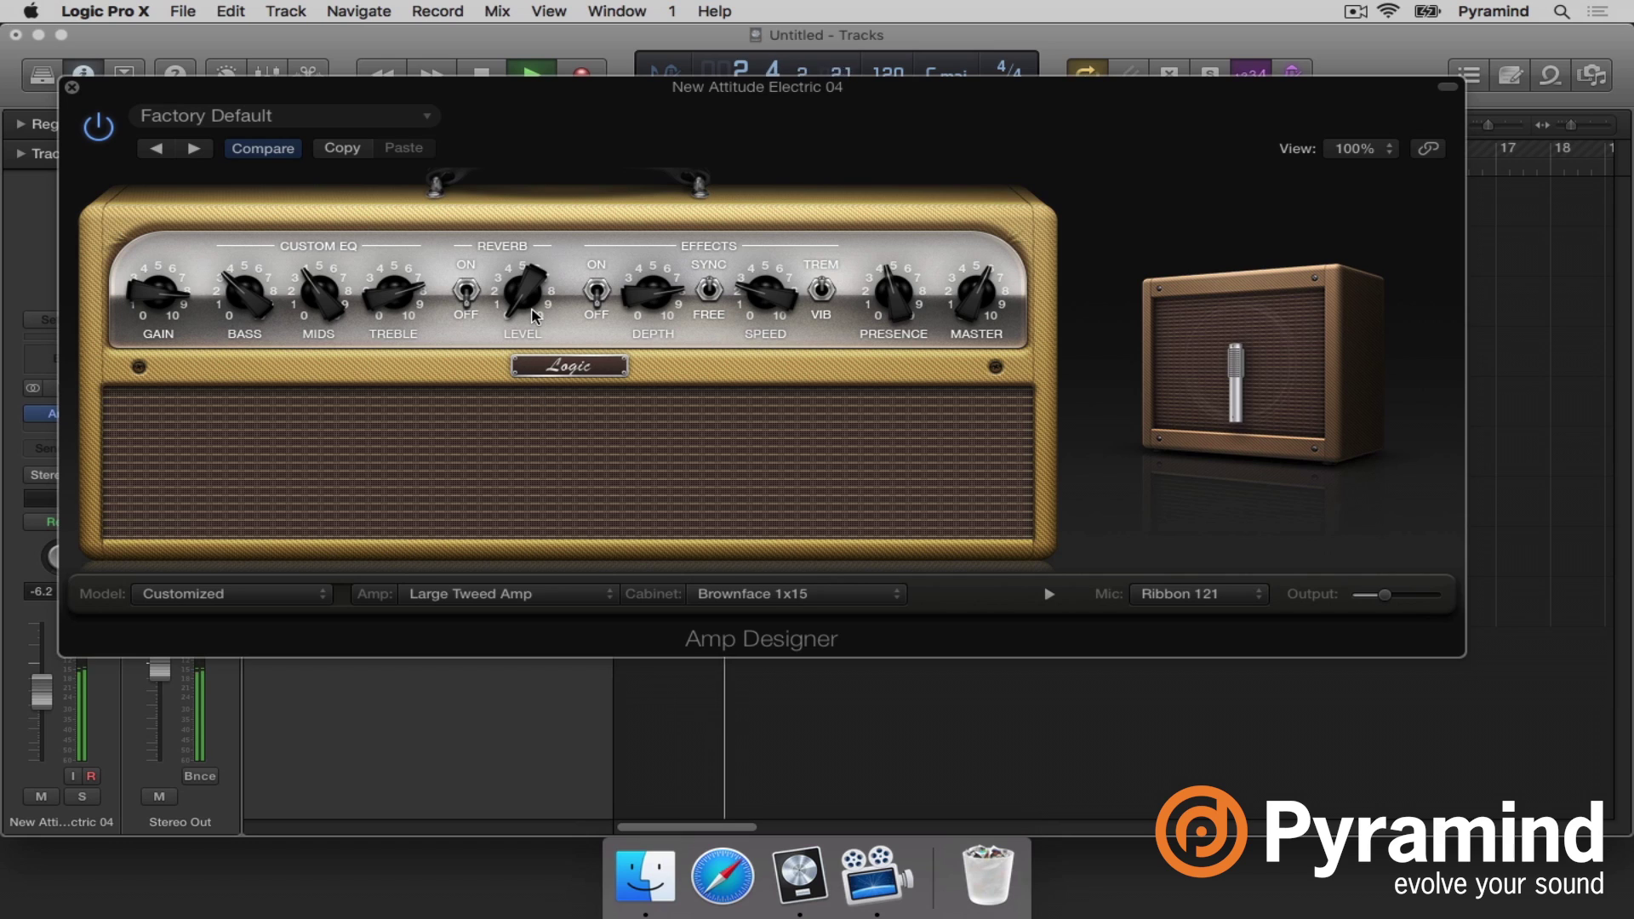
{"action": "key", "text": "space"}
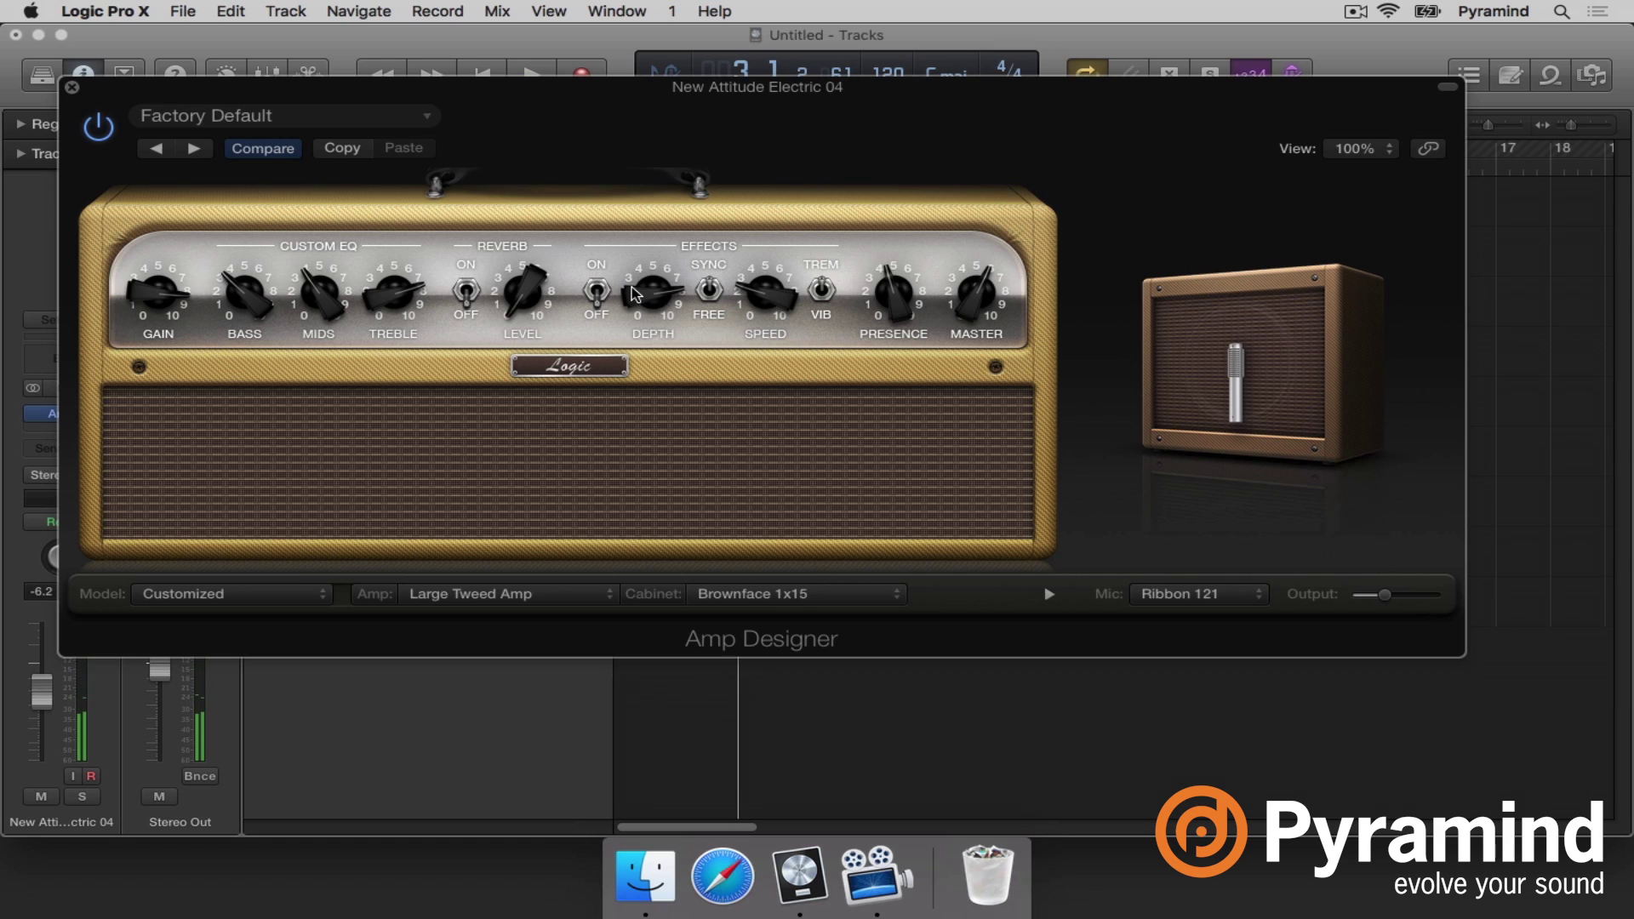
Turn on the amp's effects section and adjust its depth and speed while the guitar plays.
{"action": "key", "text": "space"}
{"action": "left_click_drag", "start_coordinate": [651, 291], "coordinate": [752, 229]}
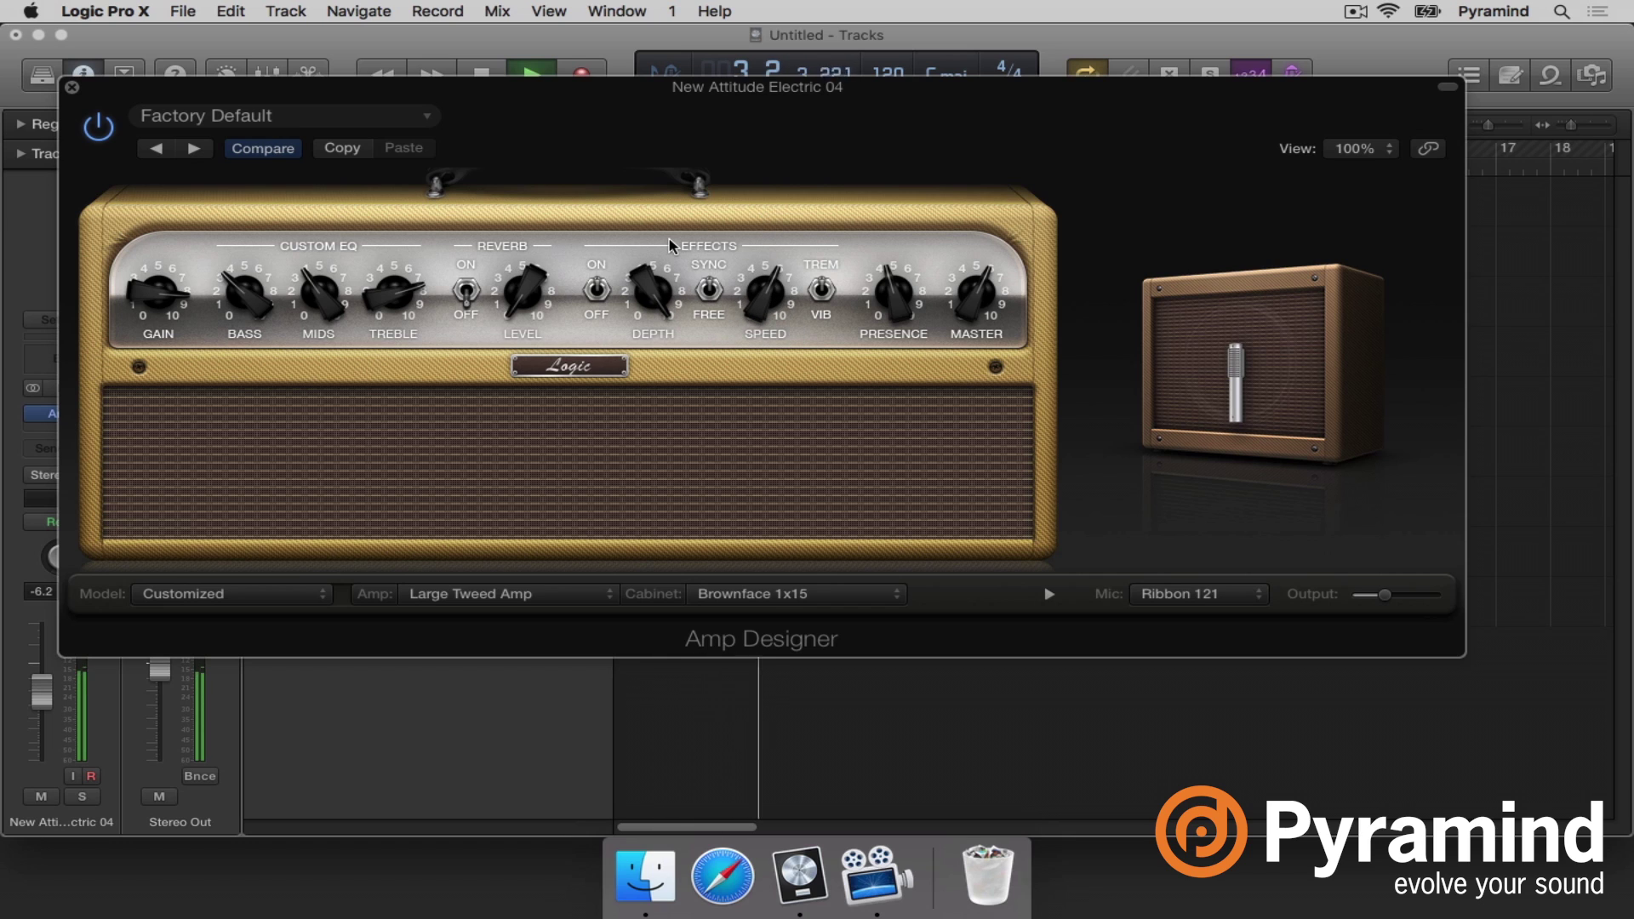
{"action": "key", "text": "space"}
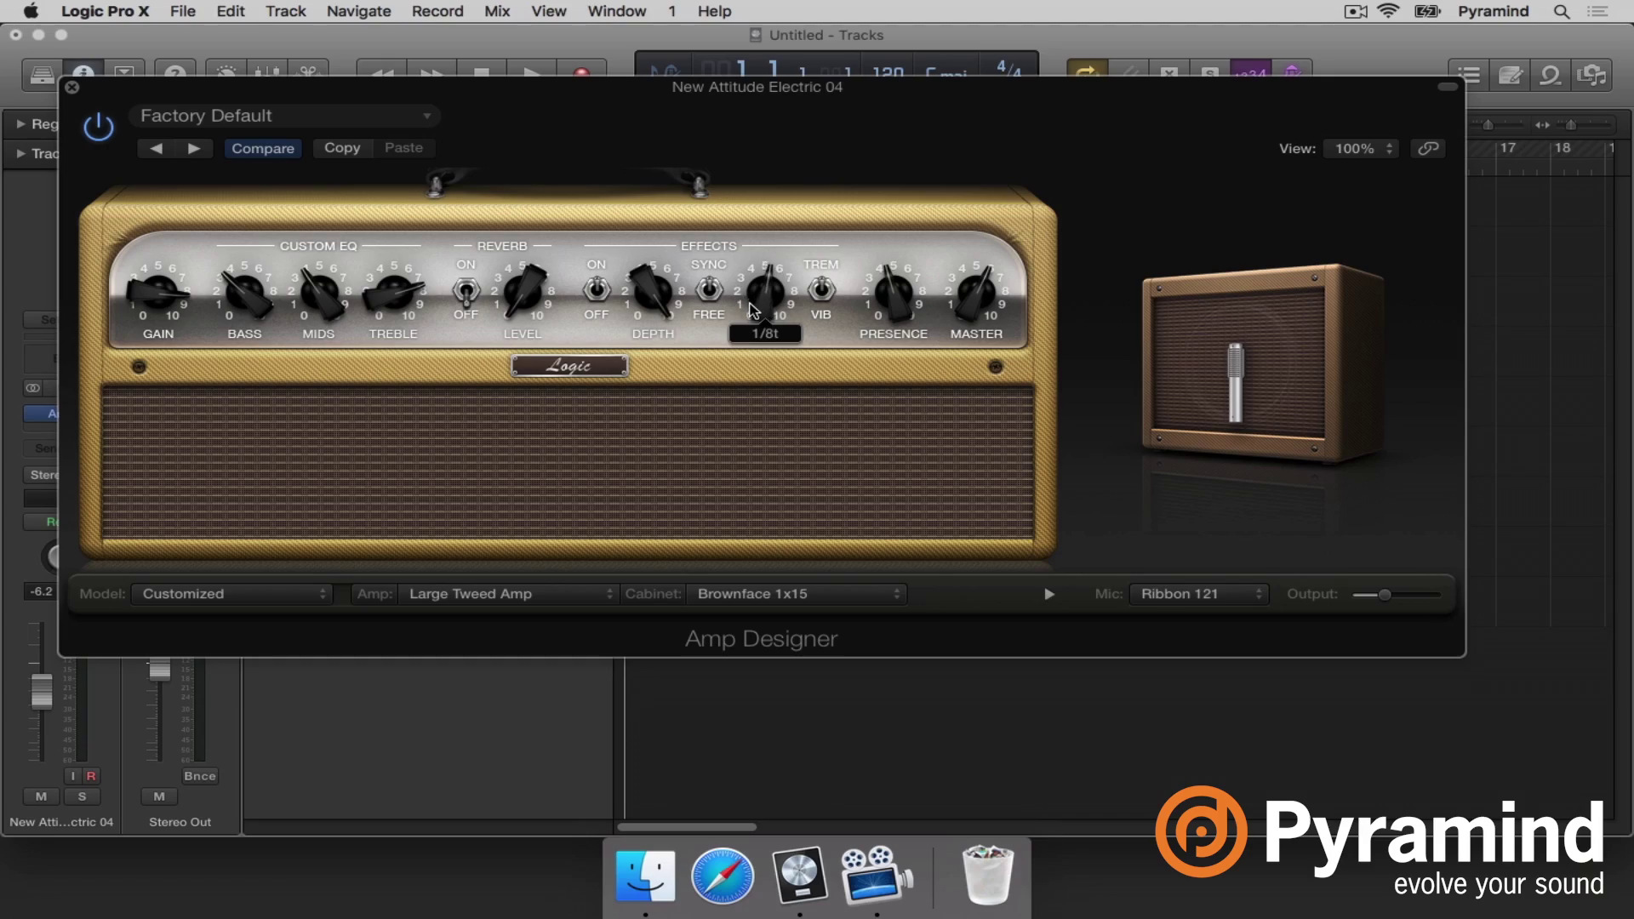
Set the effects speed to 1/16 and play the guitar track with it.
{"action": "left_click_drag", "start_coordinate": [752, 300], "coordinate": [754, 297]}
{"action": "key", "text": "space"}
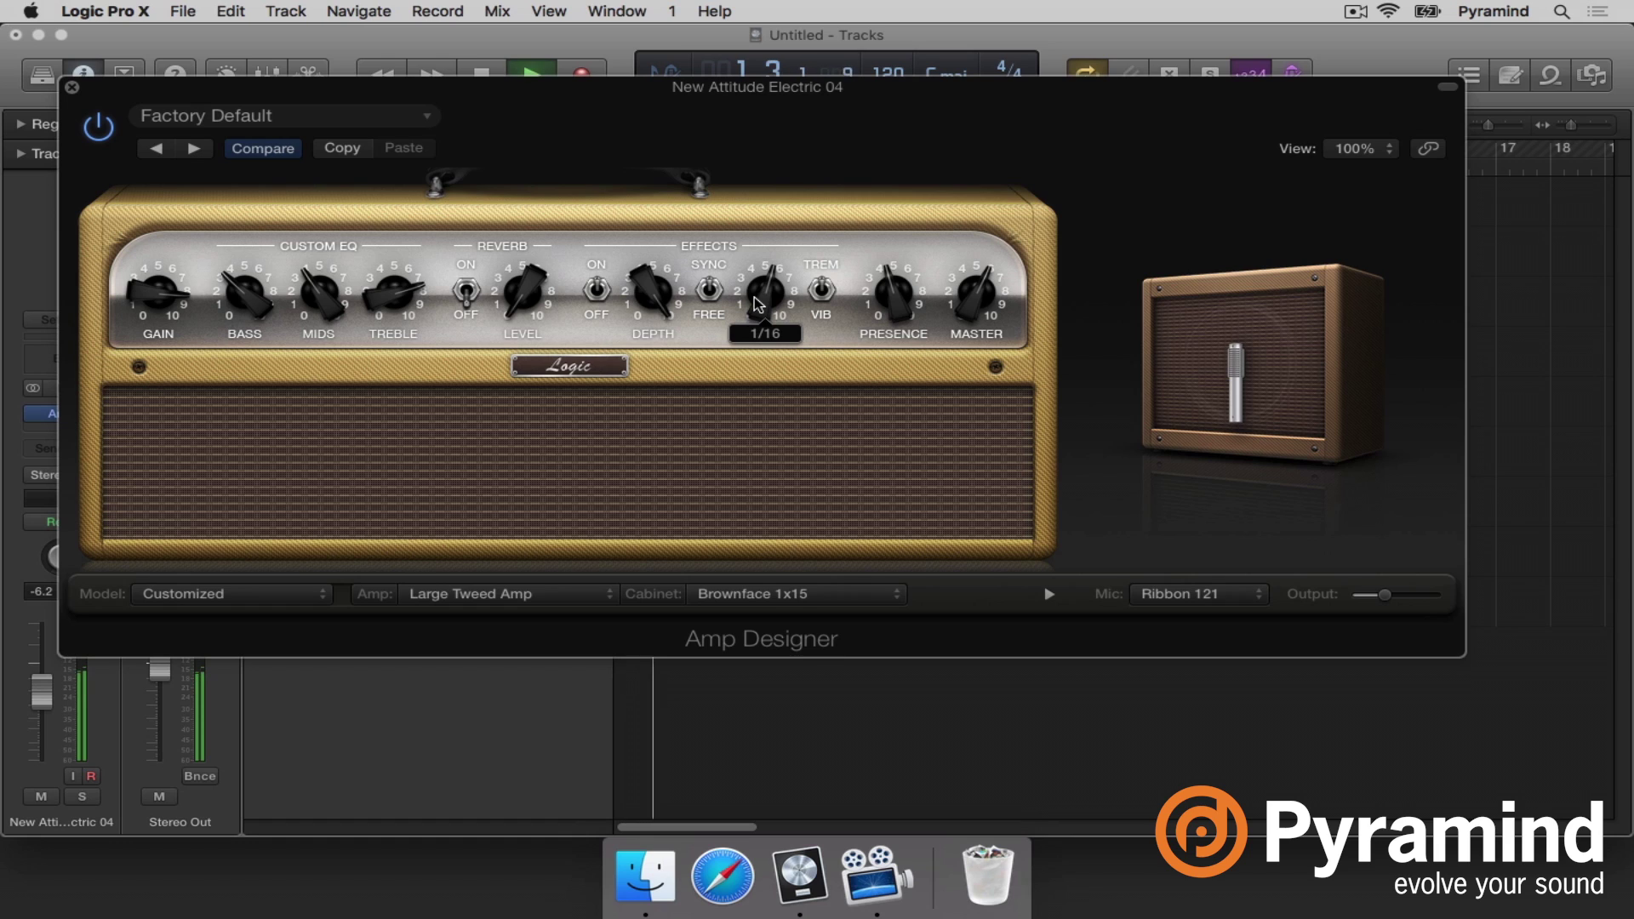
{"action": "key", "text": "space"}
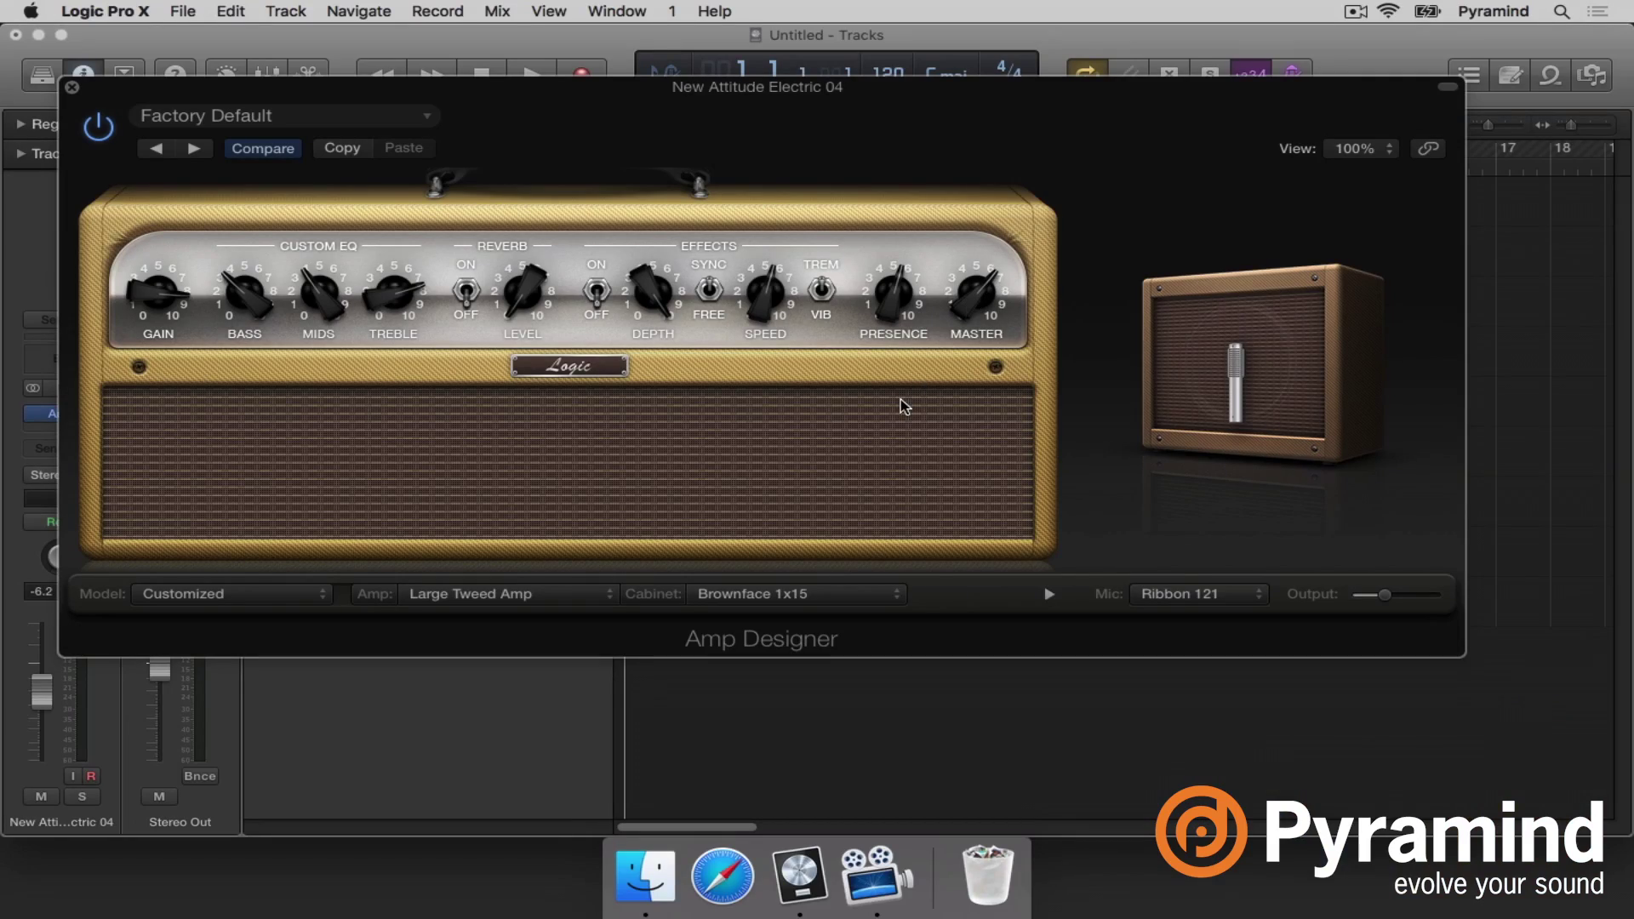
Change the cabinet to Silverface 2x12 and start playing the guitar through it.
{"action": "left_click", "coordinate": [818, 585]}
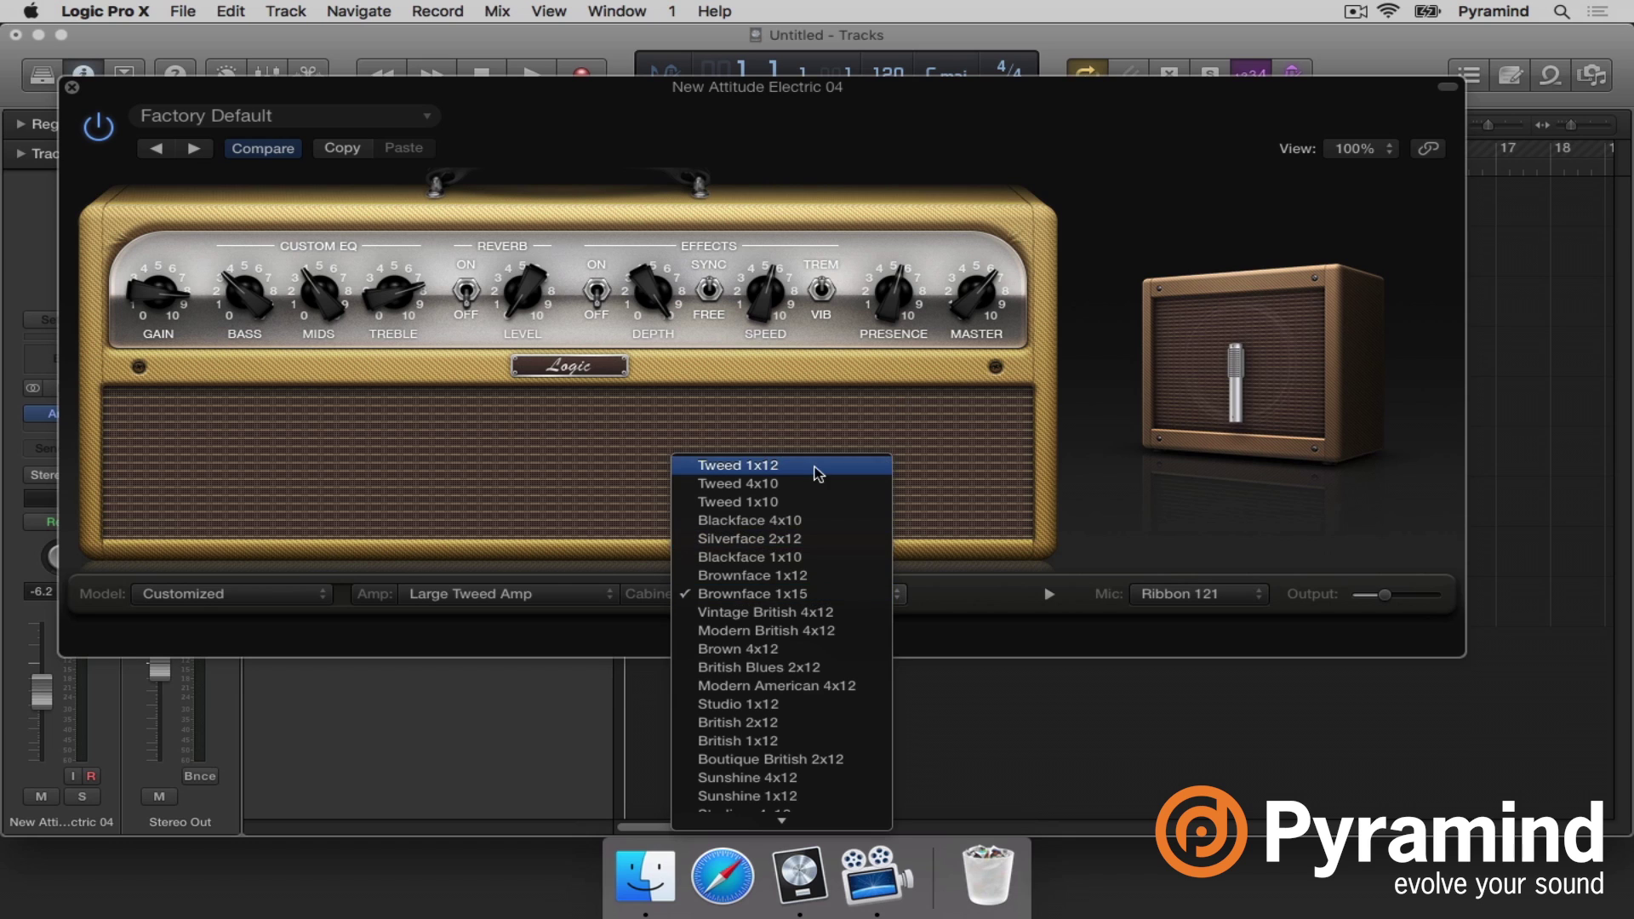
{"action": "left_click", "coordinate": [816, 539]}
{"action": "key", "text": "space"}
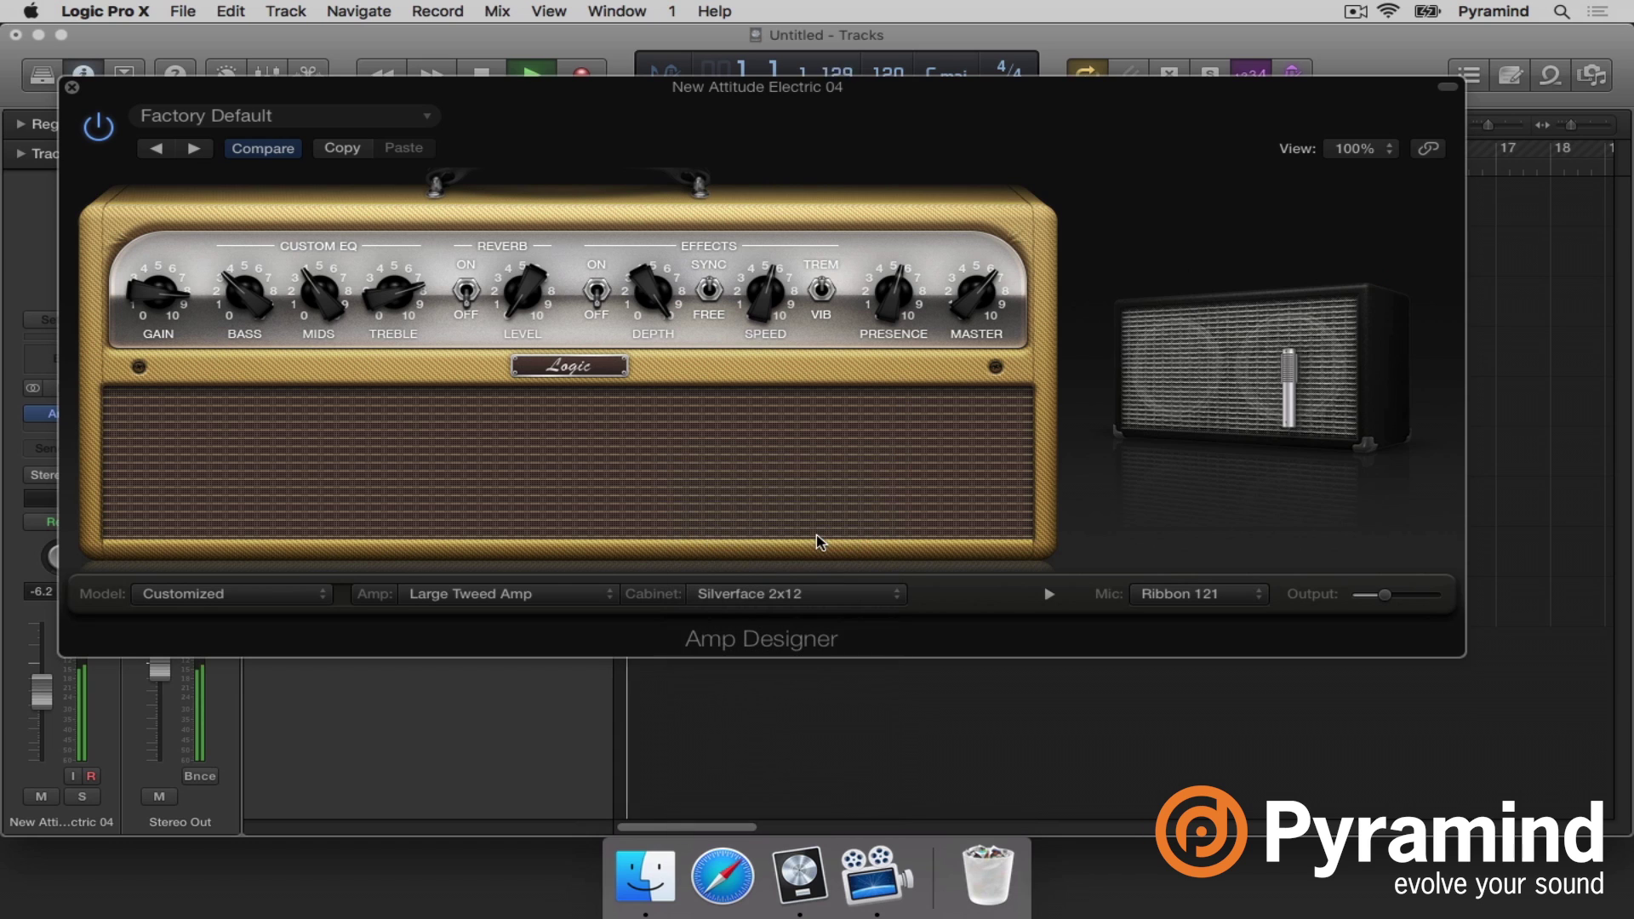
Switch the cabinet to Modern British 4x12 while auditioning the guitar.
{"action": "left_click", "coordinate": [812, 594]}
{"action": "left_click", "coordinate": [809, 648]}
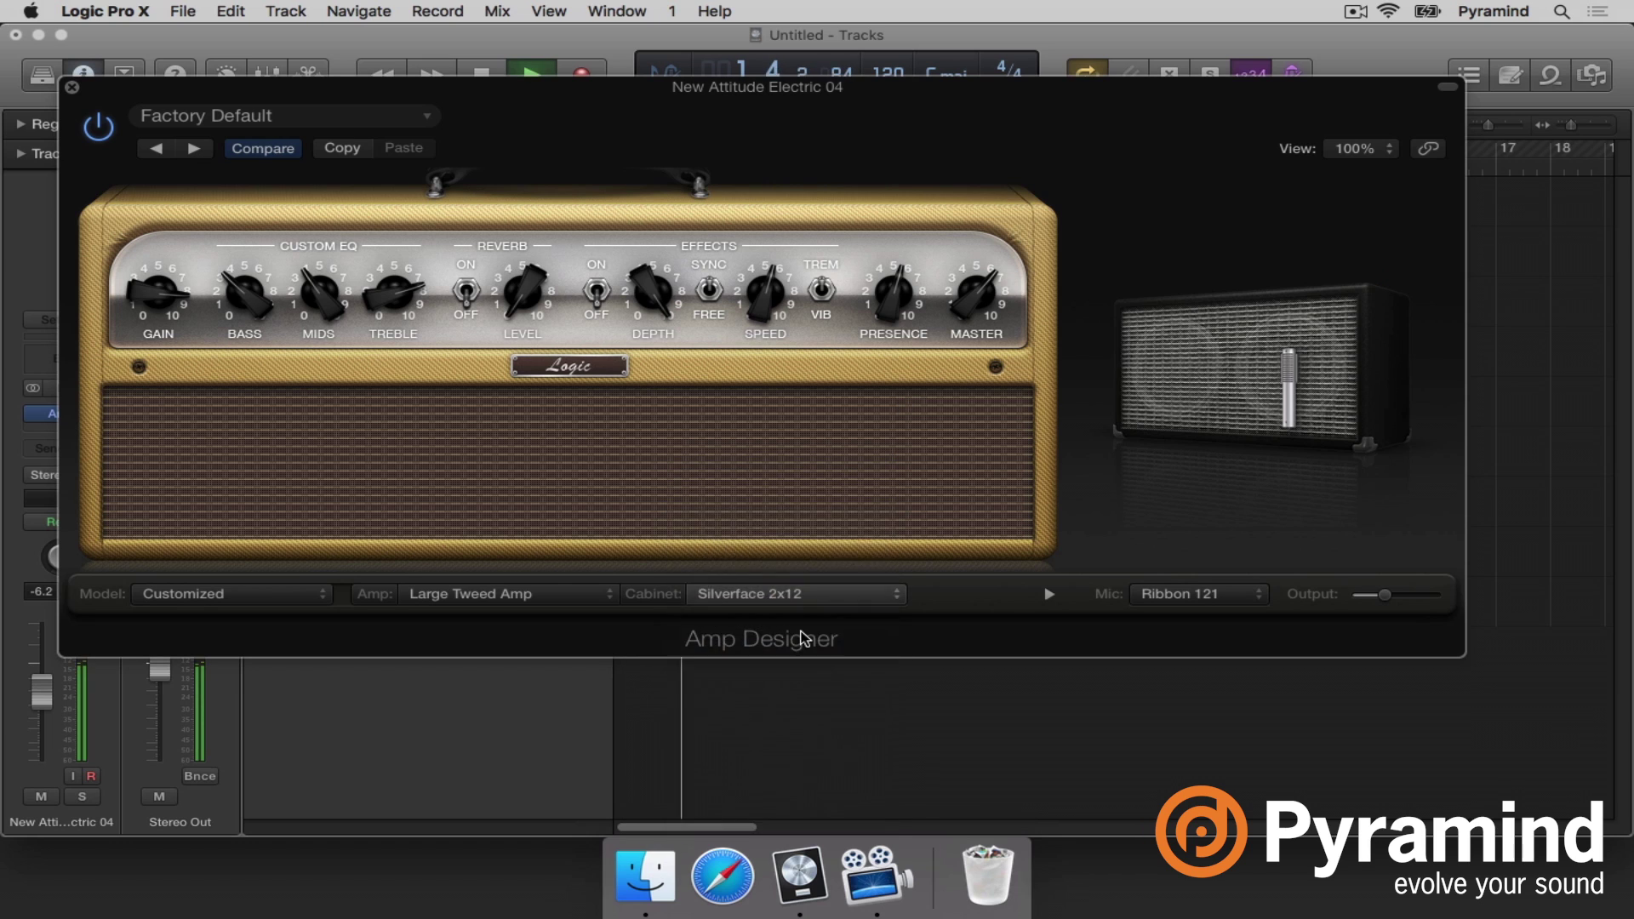
{"action": "left_click", "coordinate": [801, 603]}
{"action": "left_click", "coordinate": [800, 630]}
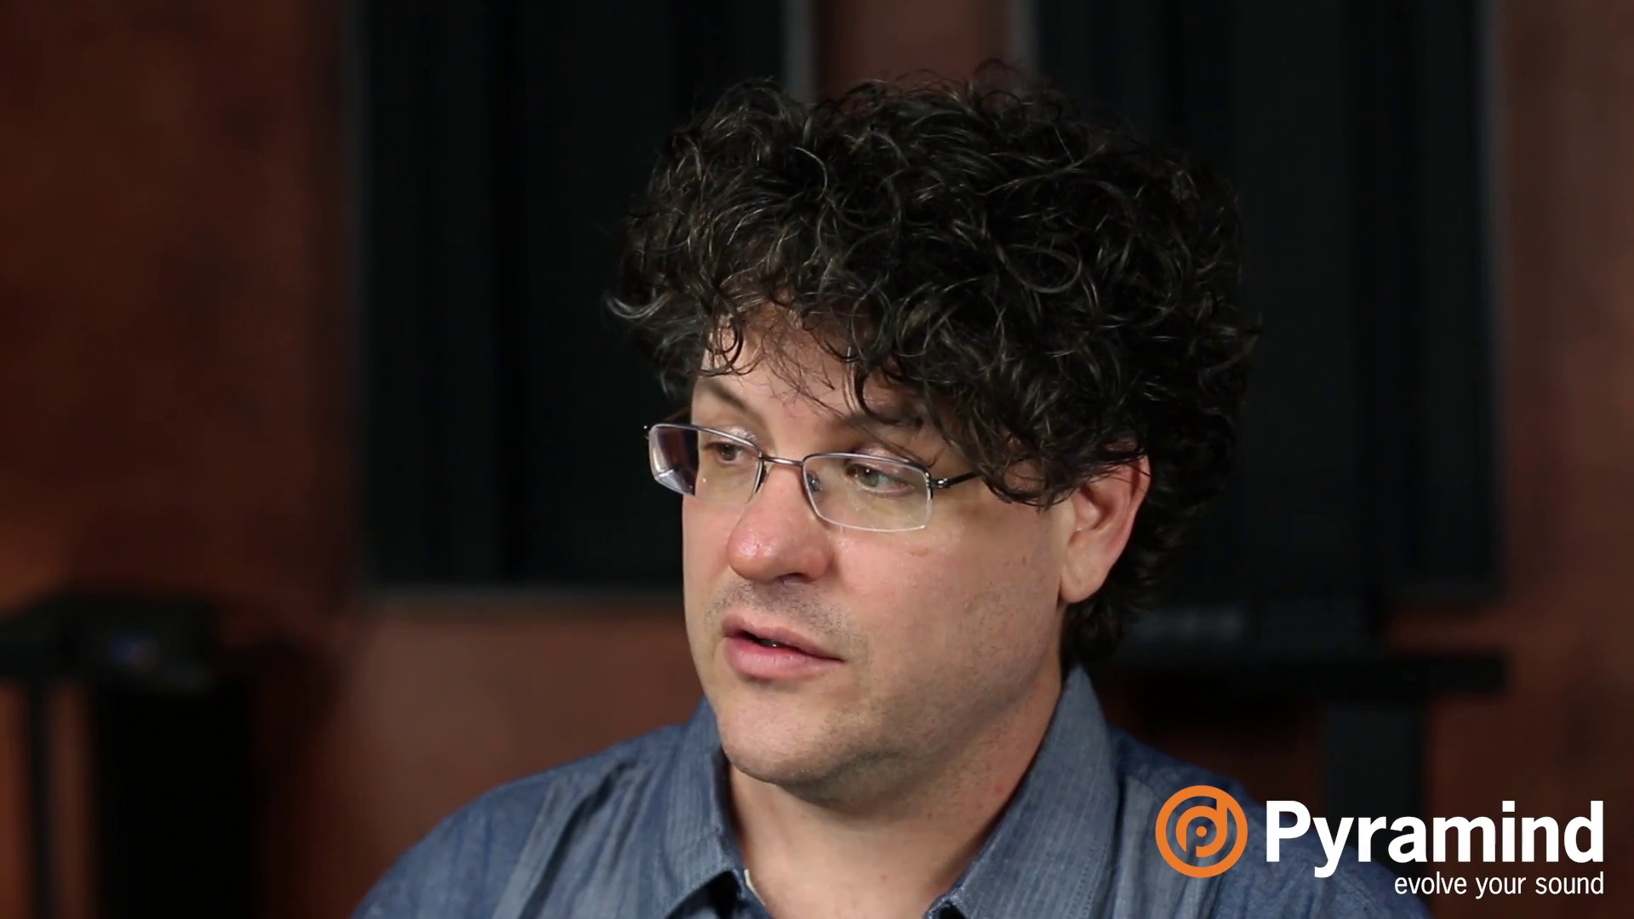
Switch the cabinet to Sunshine 4x12 and on to Tweed 1x10.
{"action": "mouse_move", "coordinate": [808, 819]}
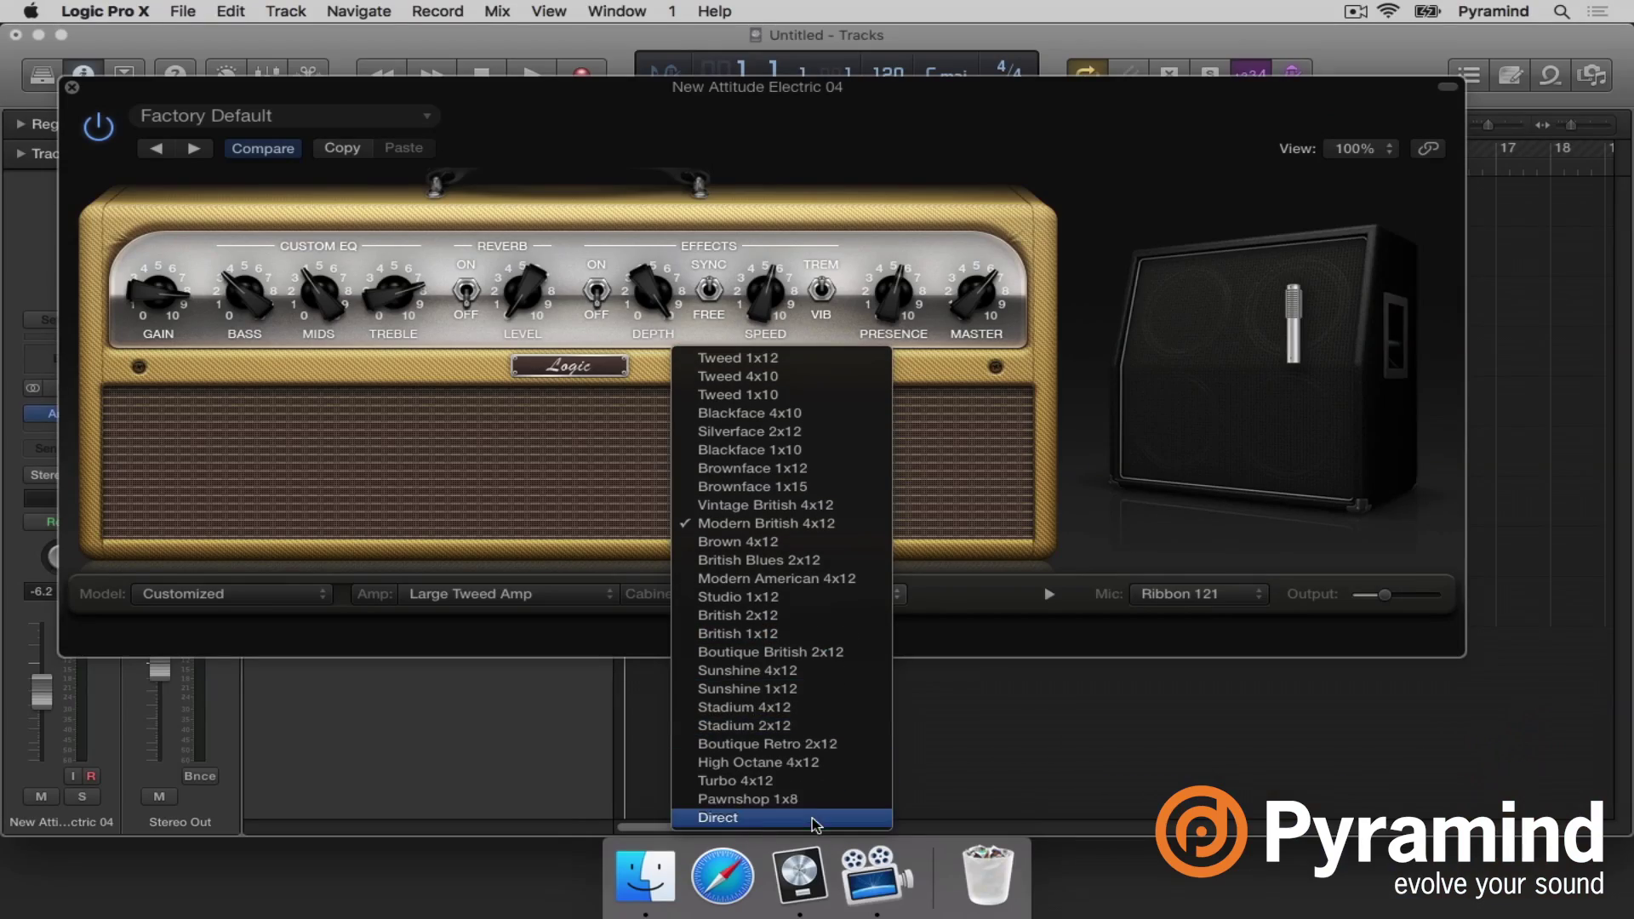
{"action": "left_click", "coordinate": [812, 673]}
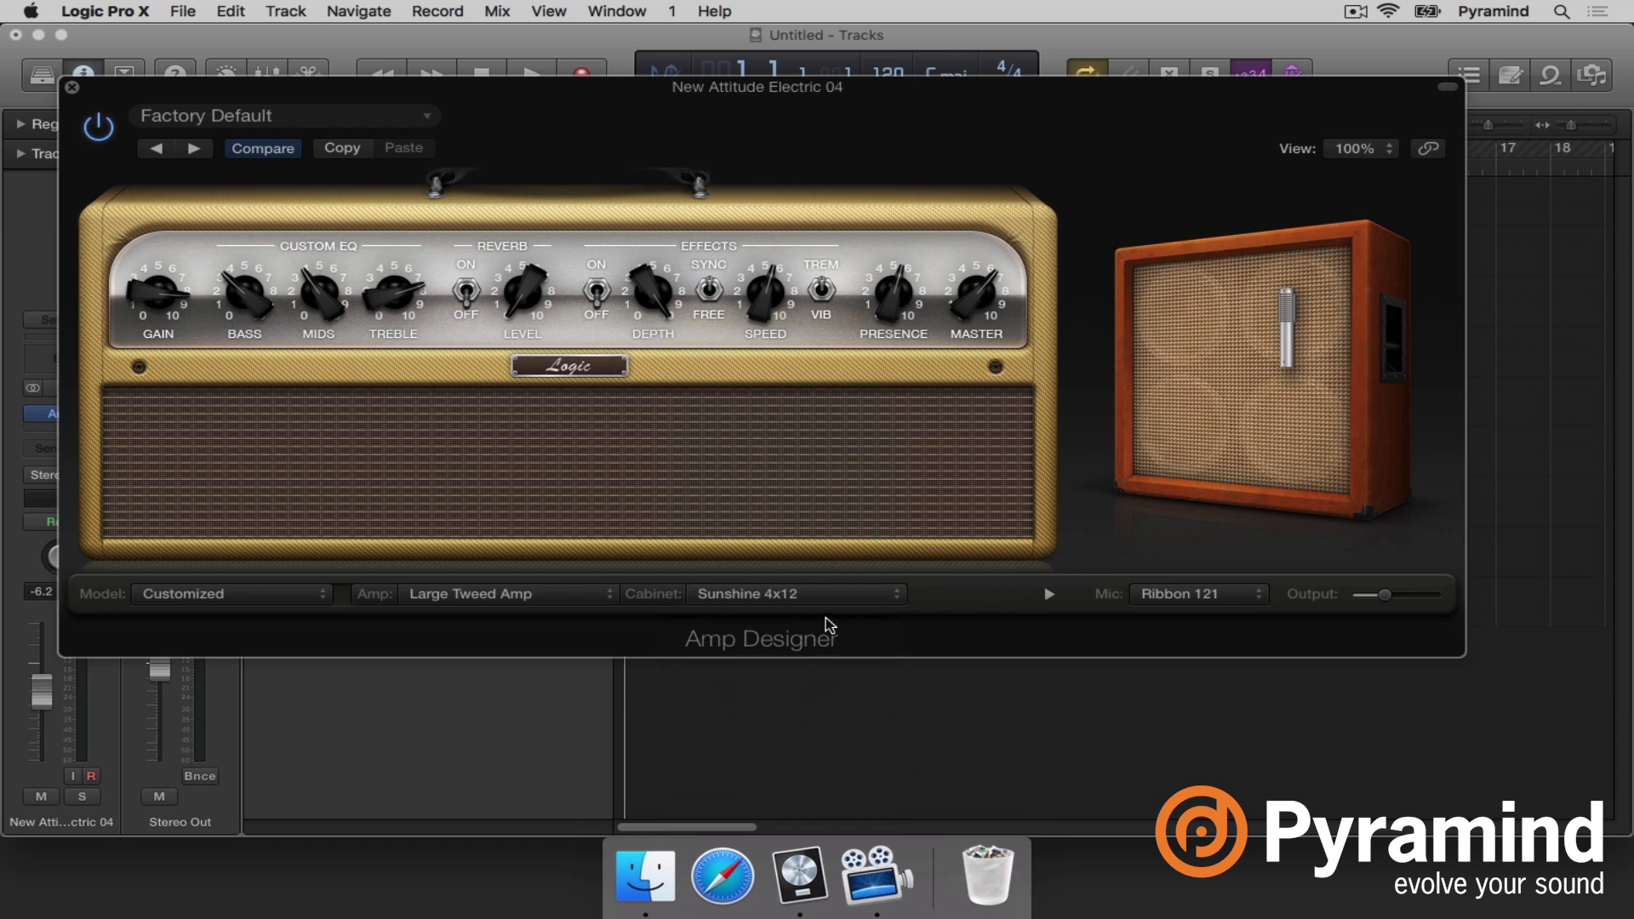
{"action": "left_click", "coordinate": [824, 594]}
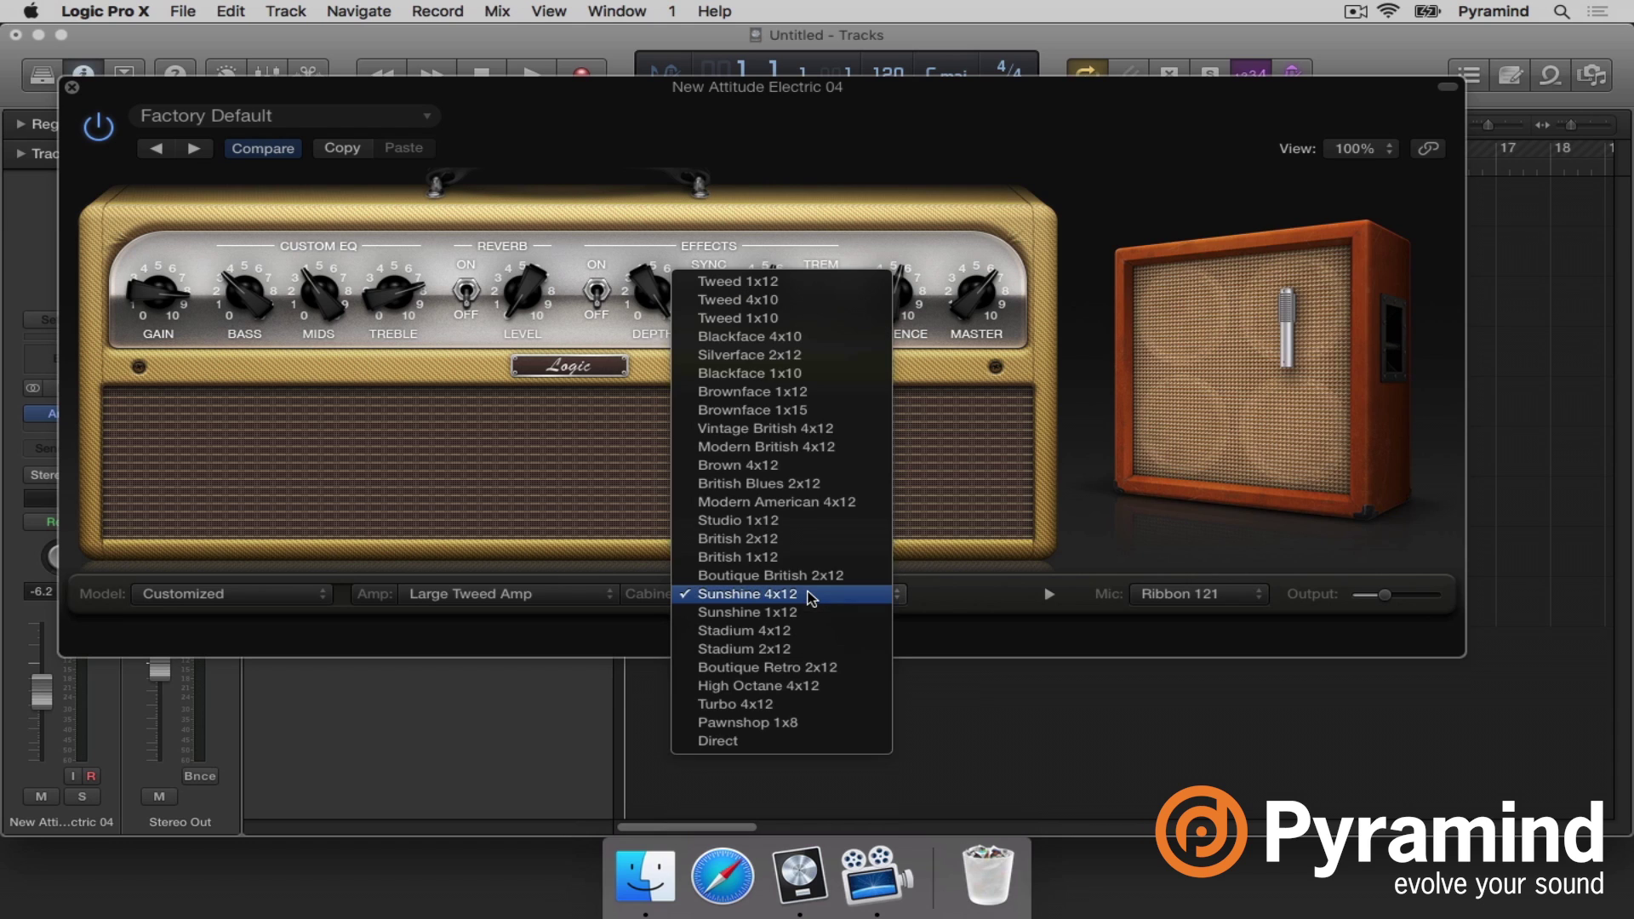
{"action": "left_click", "coordinate": [773, 318]}
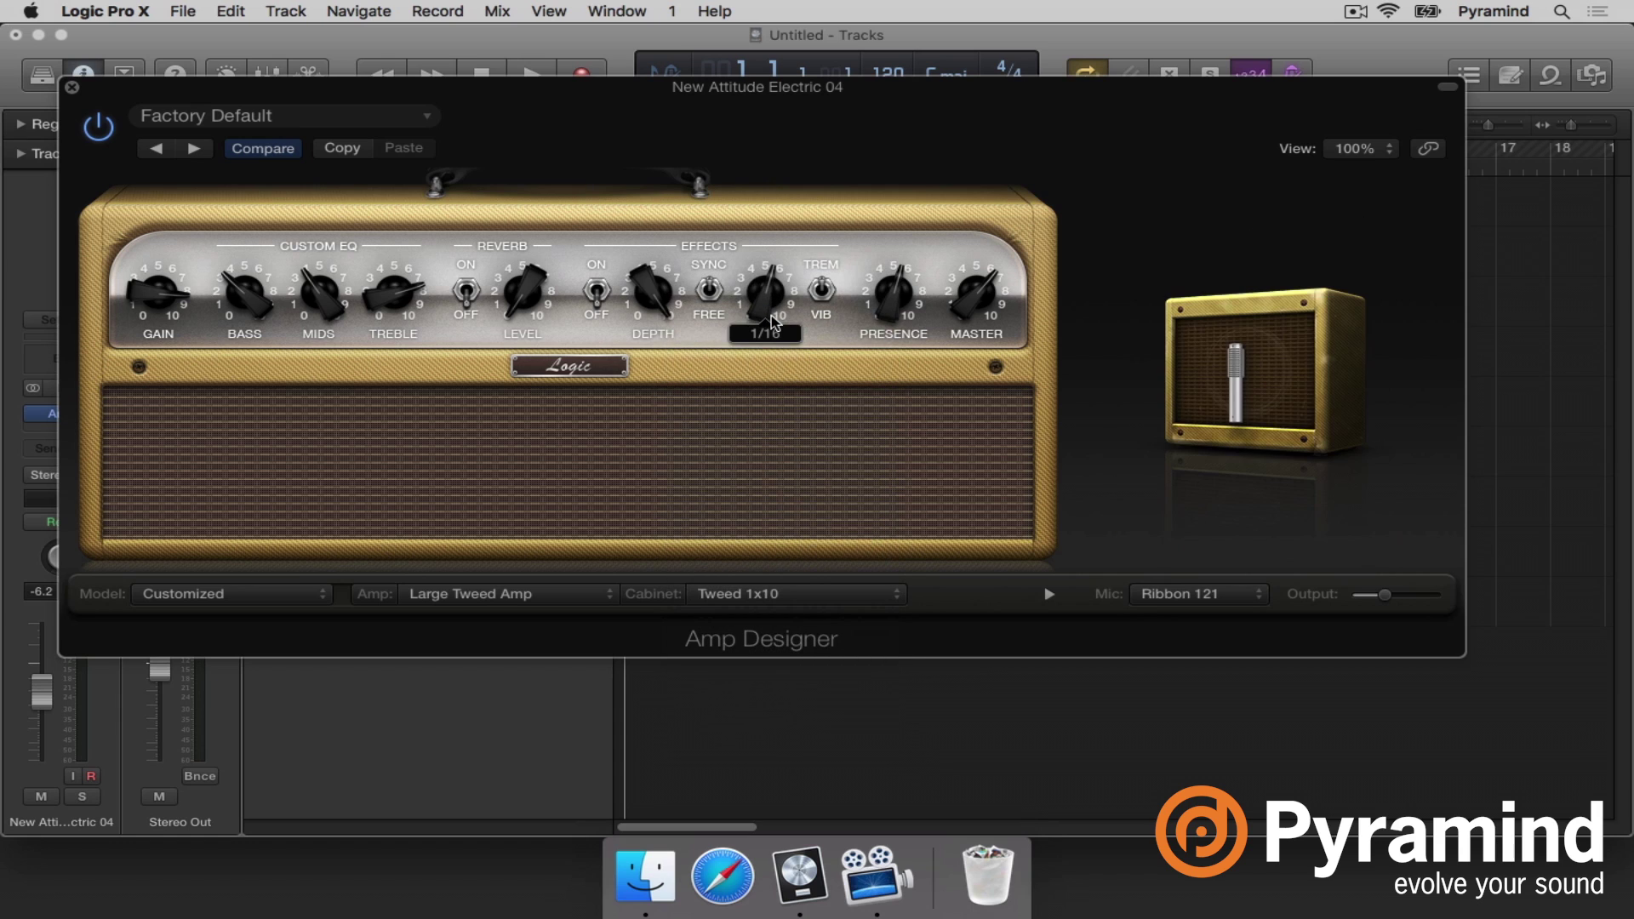
Show the Brownface 1x12 cabinet, switch to Vintage British 4x12 and play the guitar through it.
{"action": "left_click", "coordinate": [815, 588]}
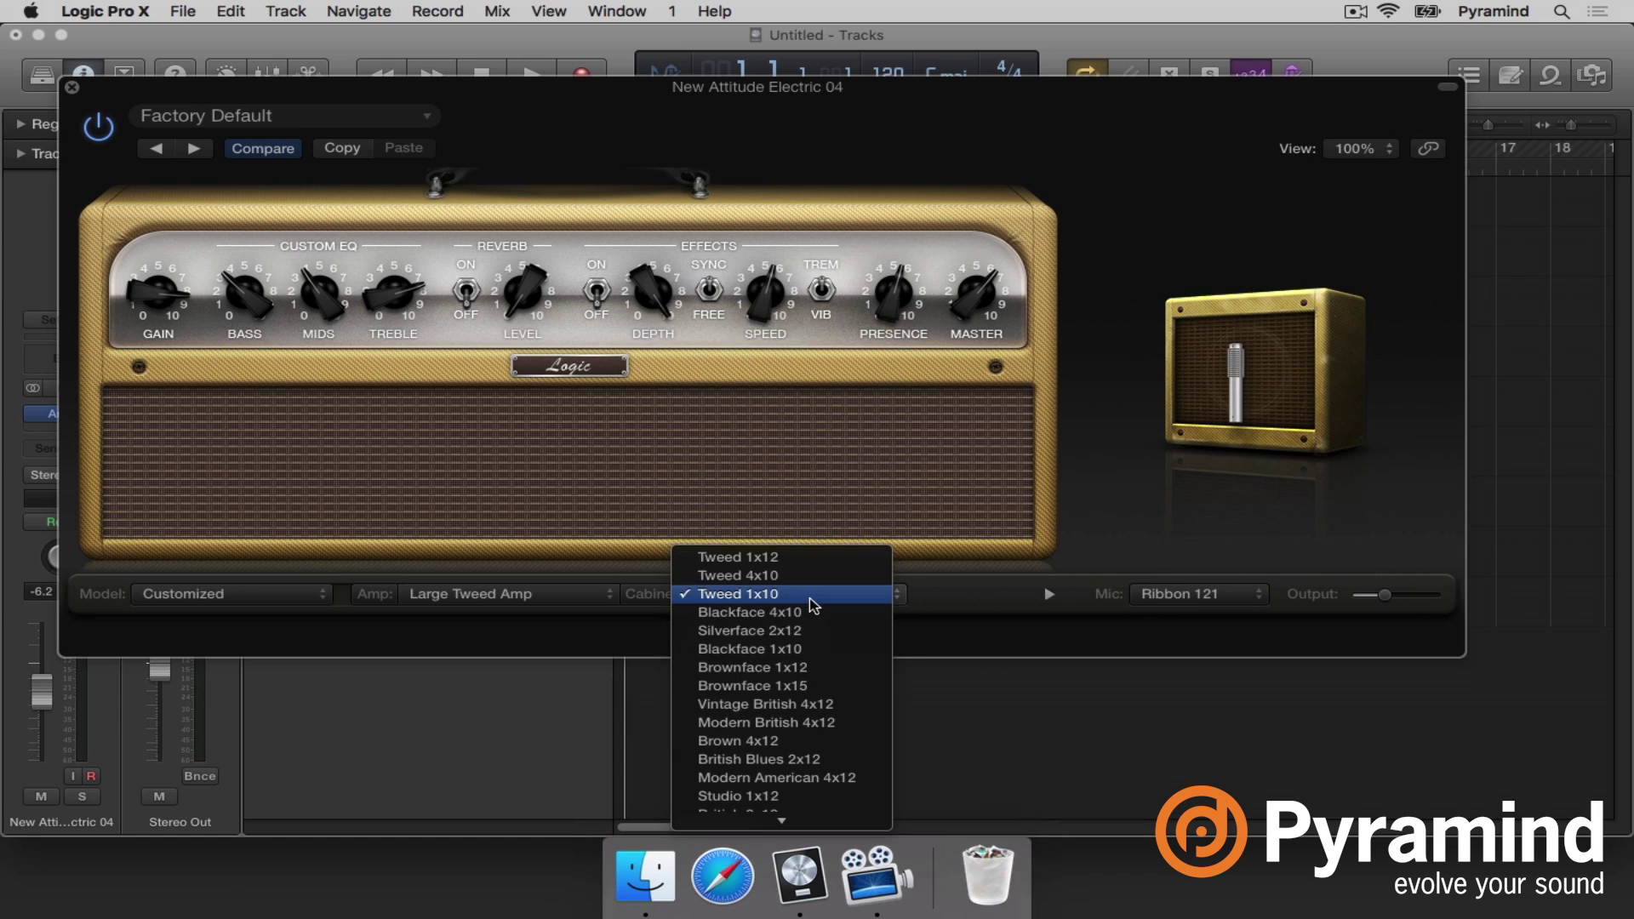
{"action": "left_click", "coordinate": [802, 668]}
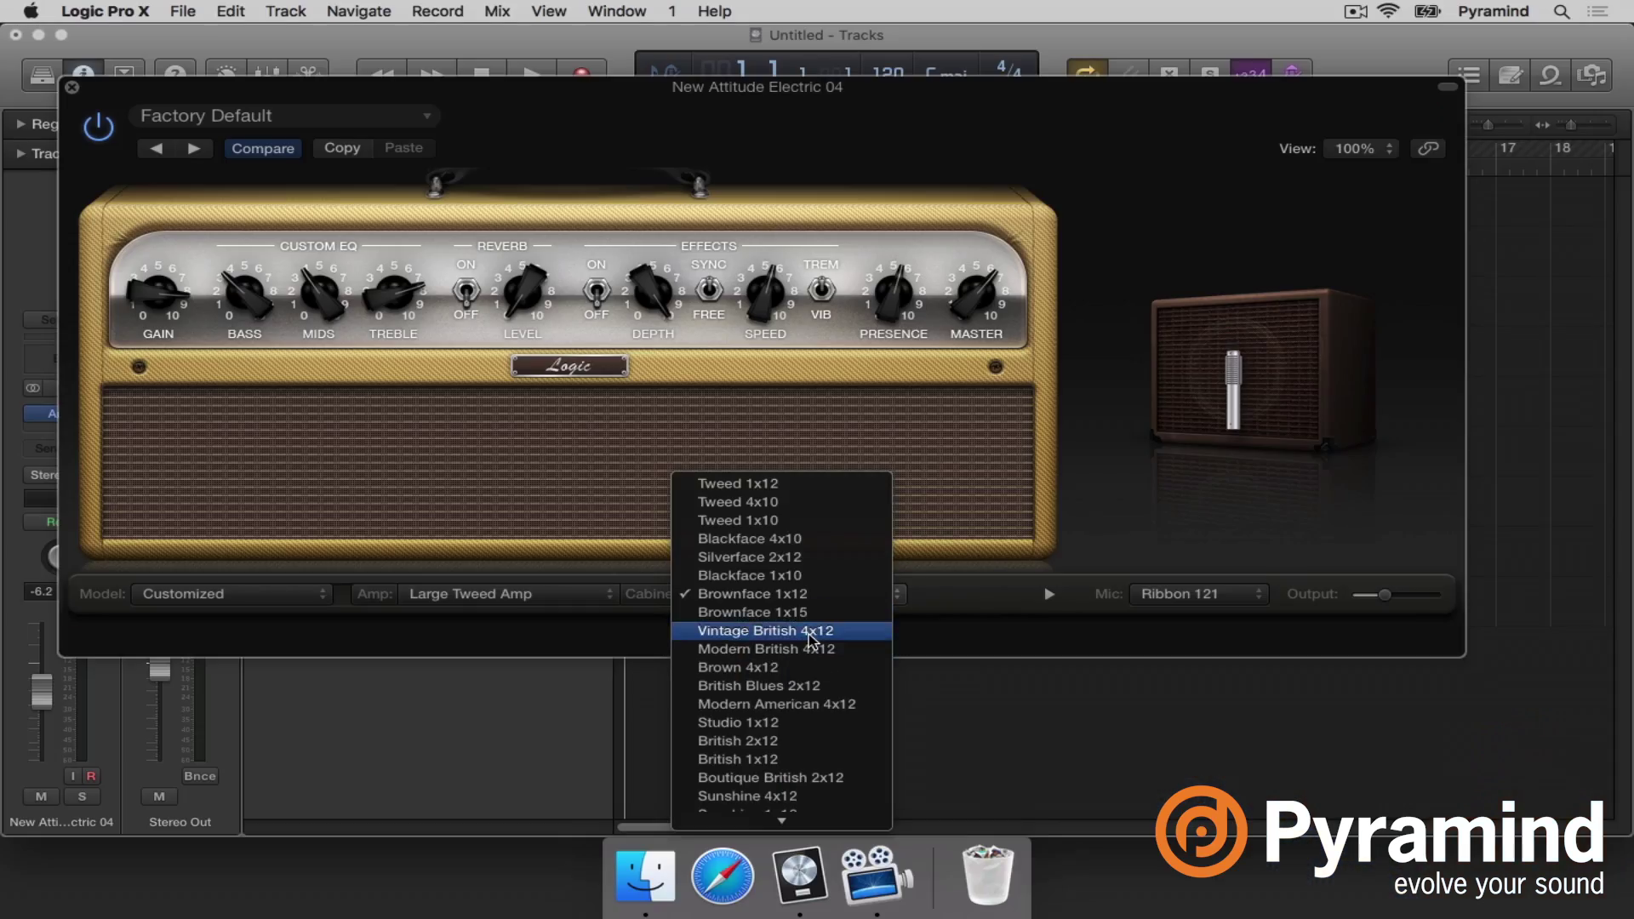
{"action": "left_click", "coordinate": [813, 640]}
{"action": "key", "text": "space"}
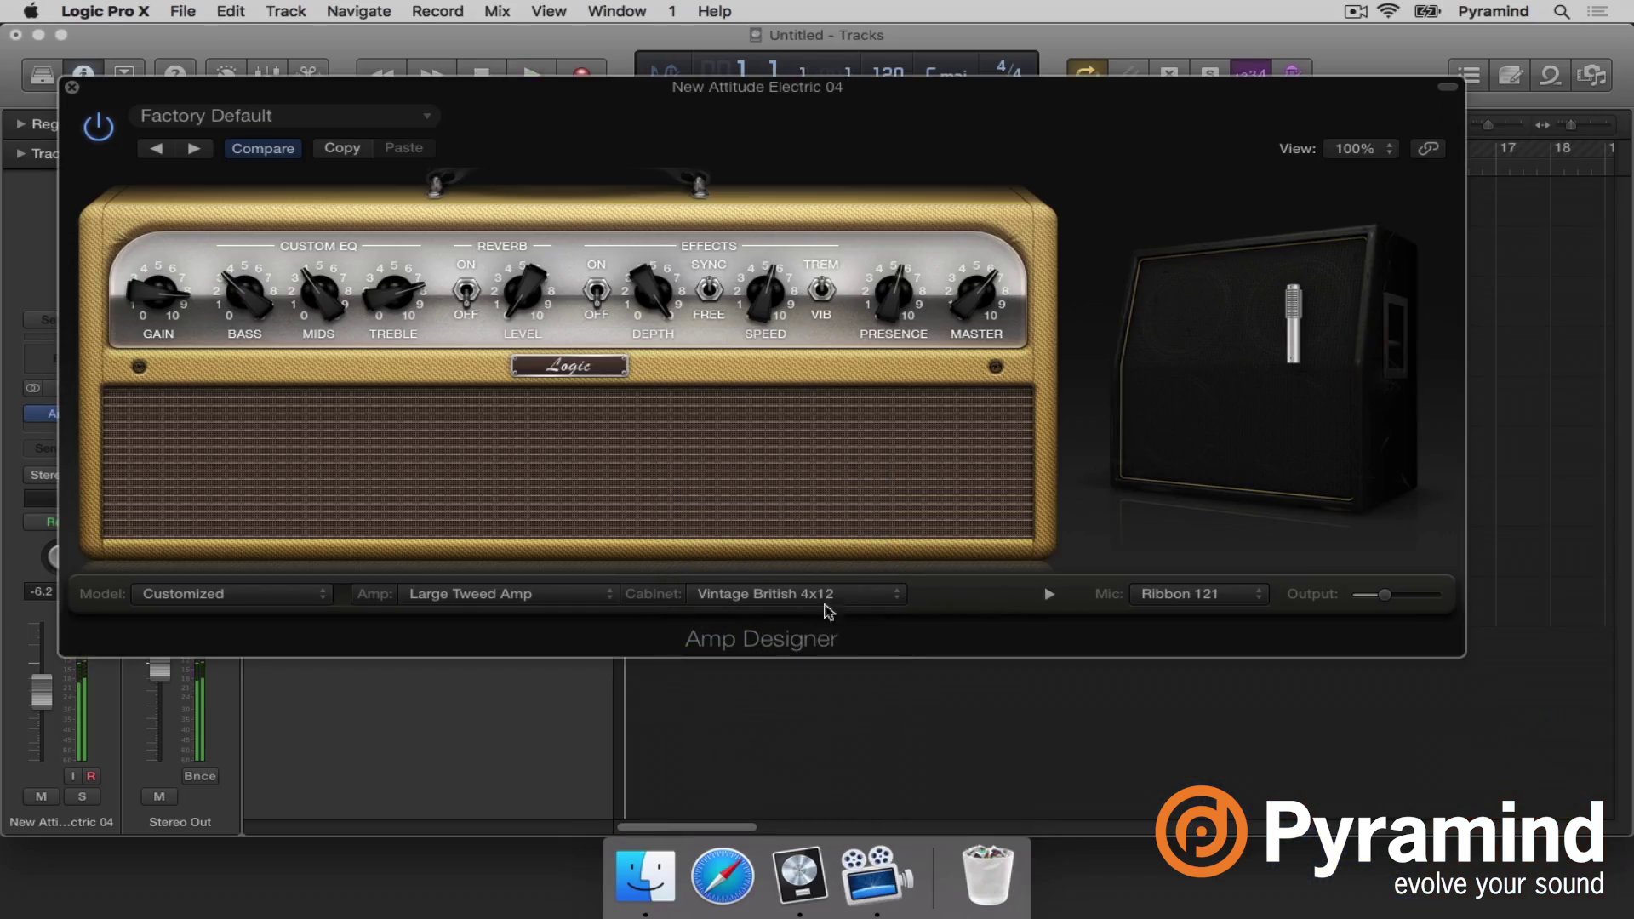
{"action": "left_click", "coordinate": [828, 596]}
{"action": "left_click", "coordinate": [834, 616]}
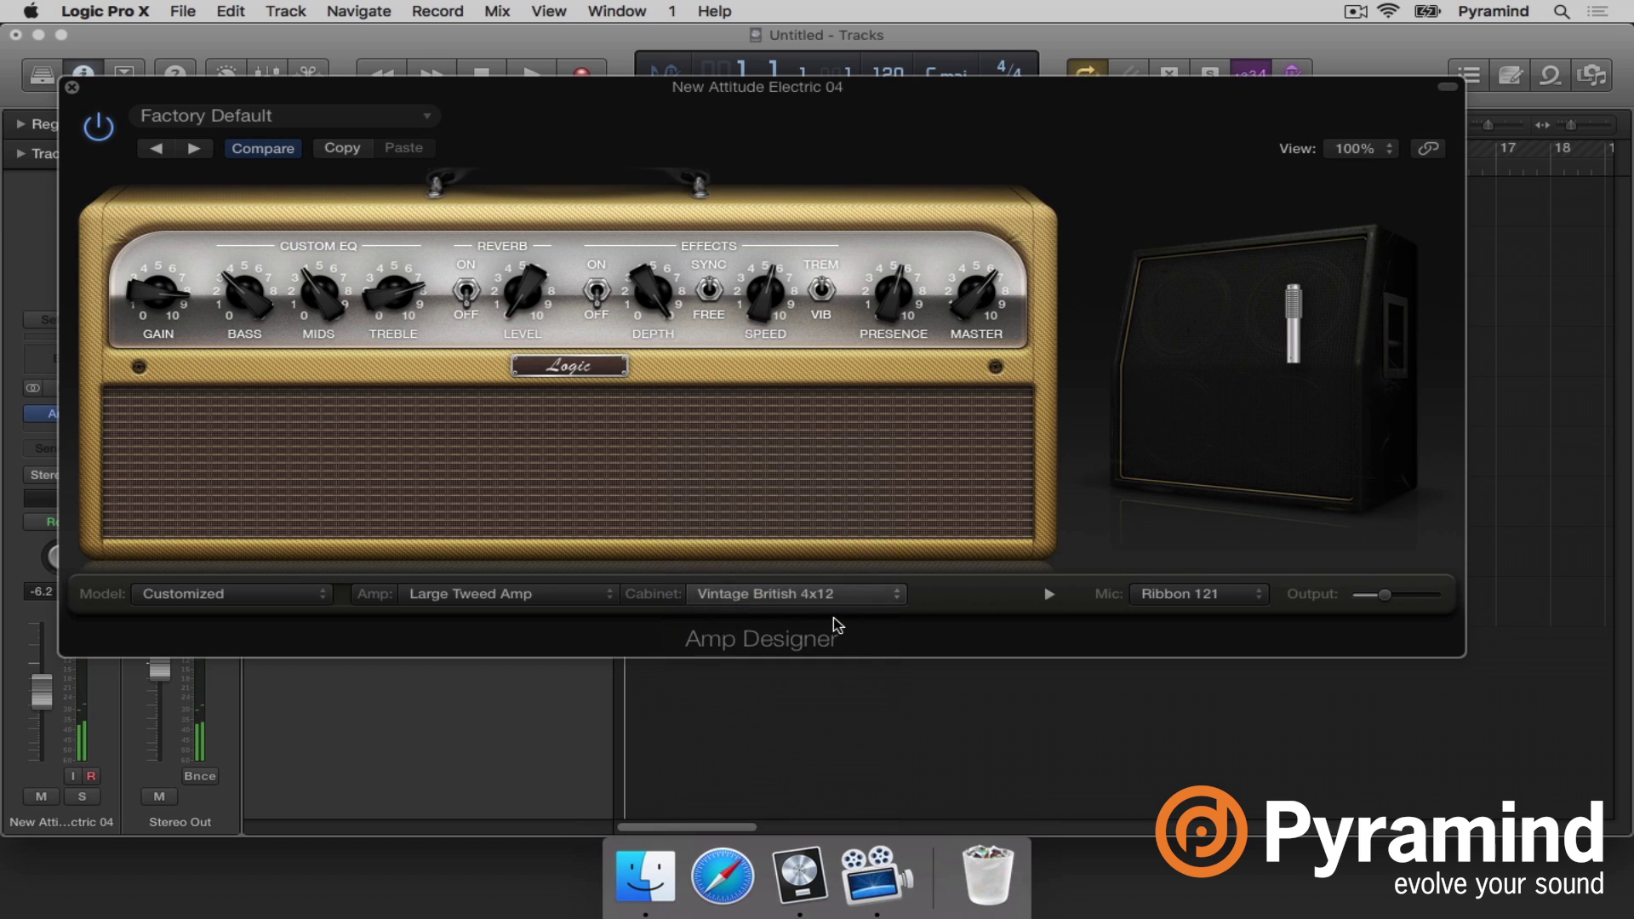
Switch the cabinet to Modern British 4x12 and change its microphone to Dynamic 20.
{"action": "key", "text": "space"}
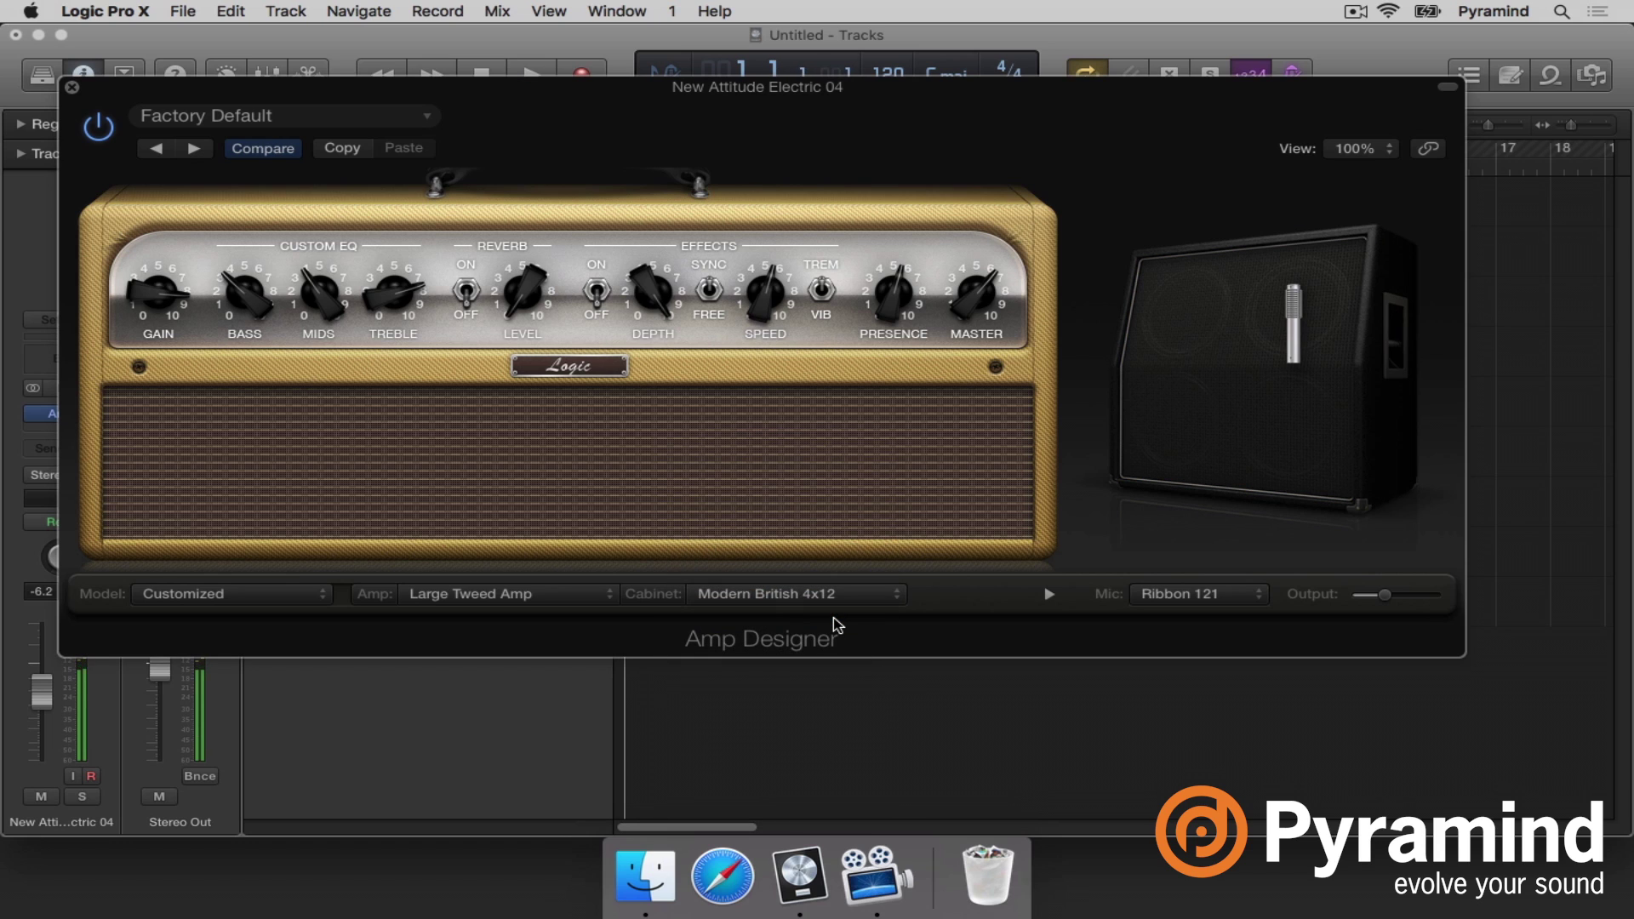
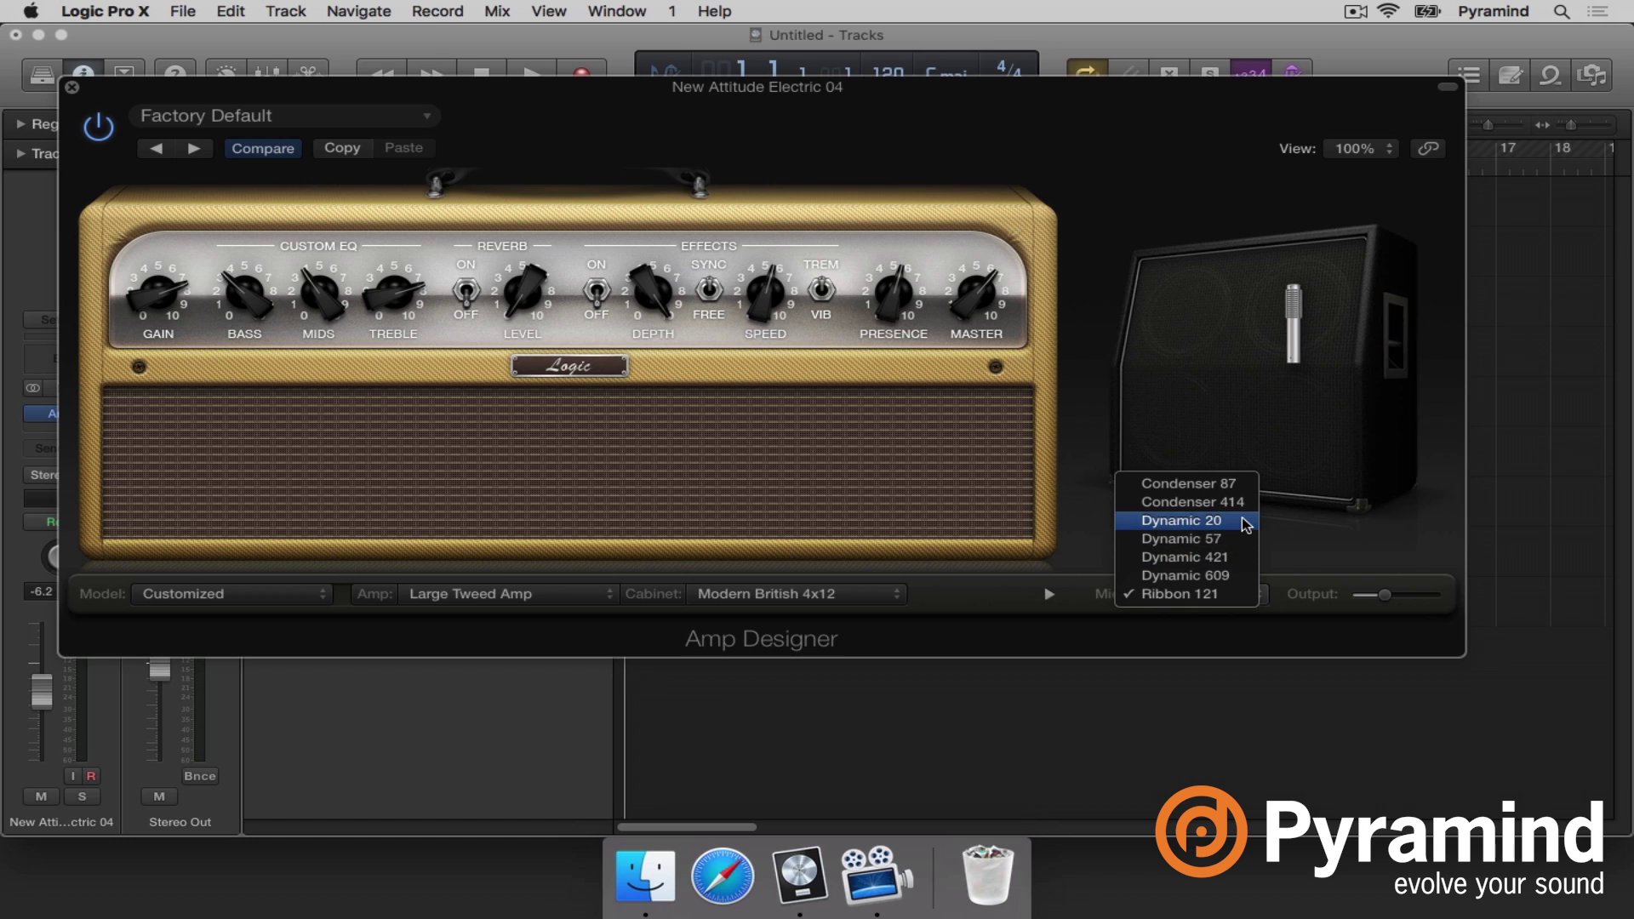
{"action": "left_click", "coordinate": [1245, 524]}
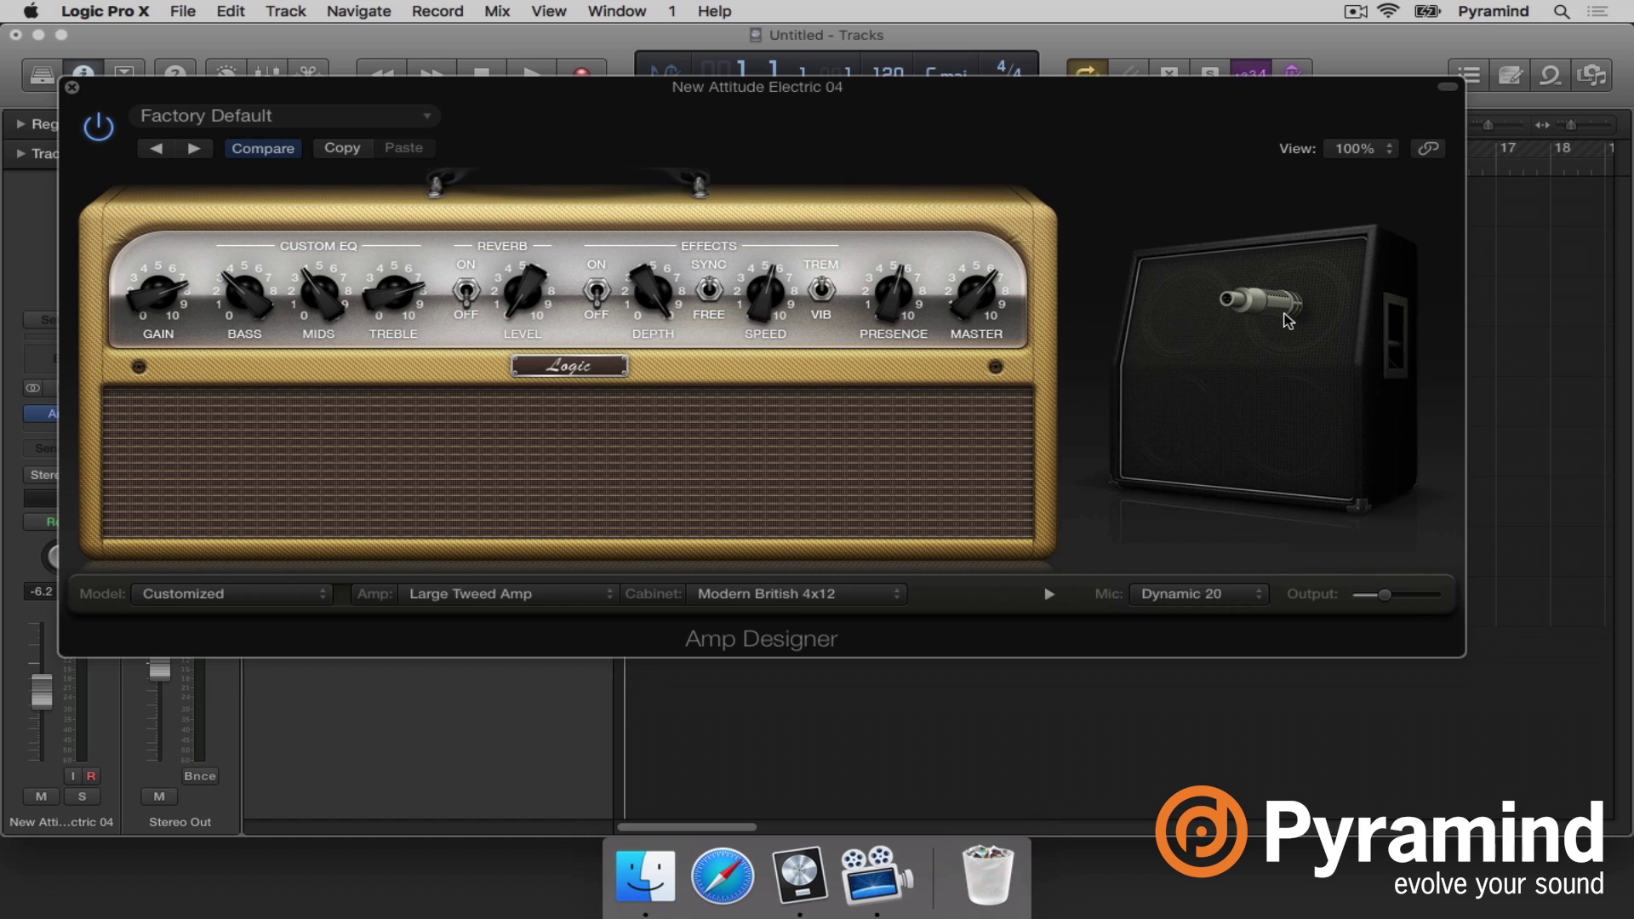
Run the cabinet's microphone through the Dynamic 57, Dynamic 421 and Dynamic 609 models.
{"action": "left_click", "coordinate": [1187, 588]}
{"action": "left_click", "coordinate": [1188, 611]}
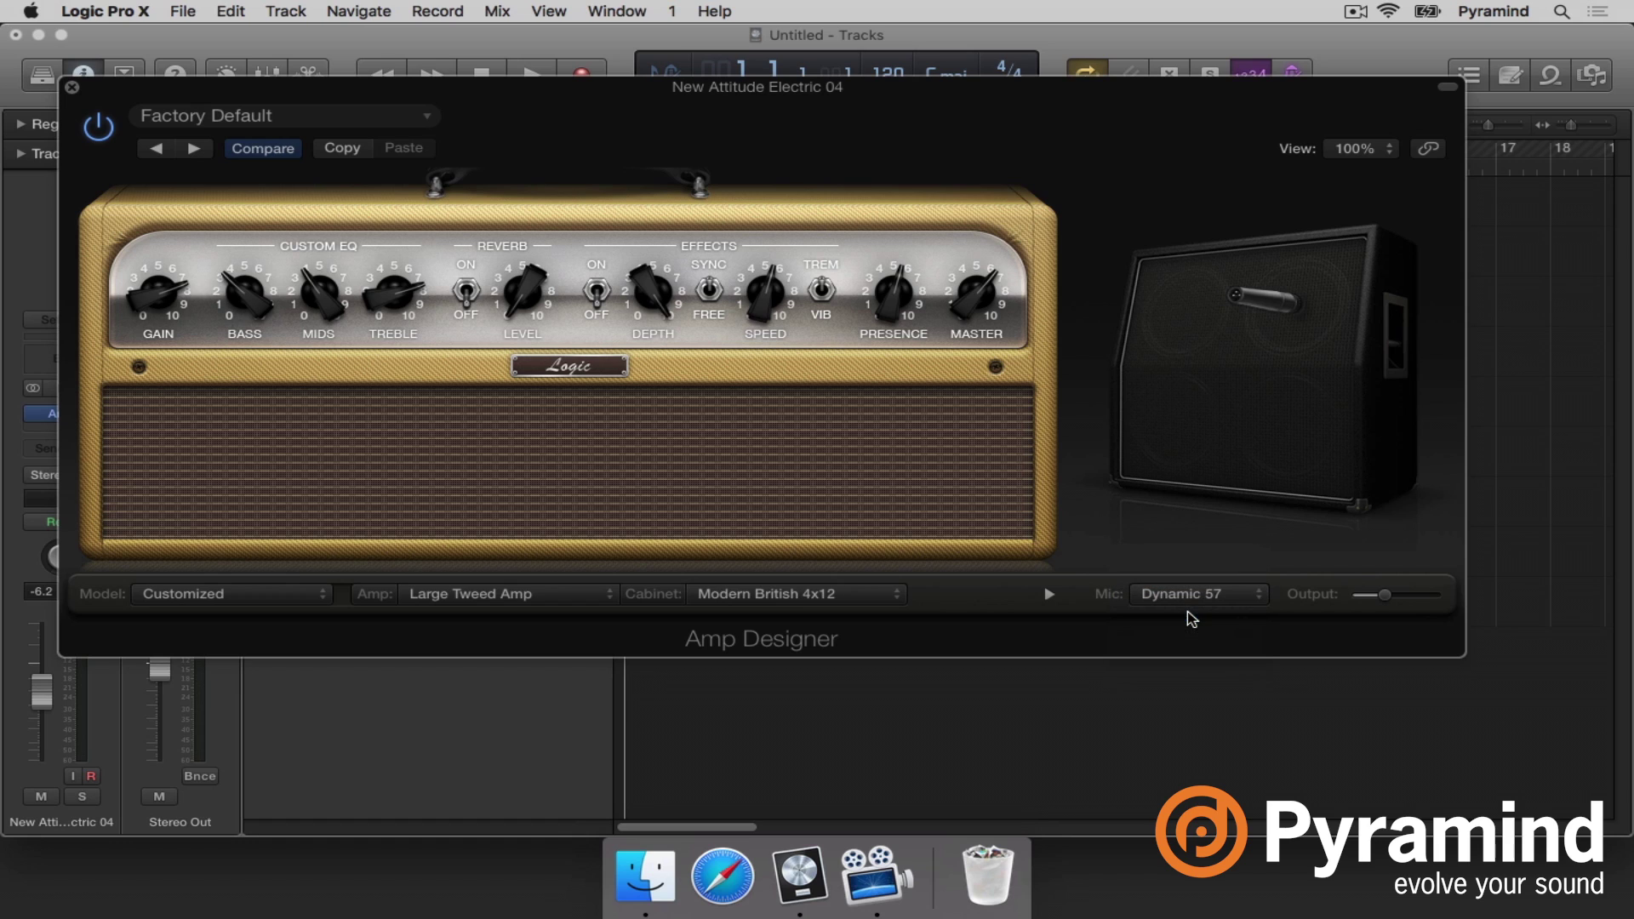
{"action": "left_click", "coordinate": [1210, 596]}
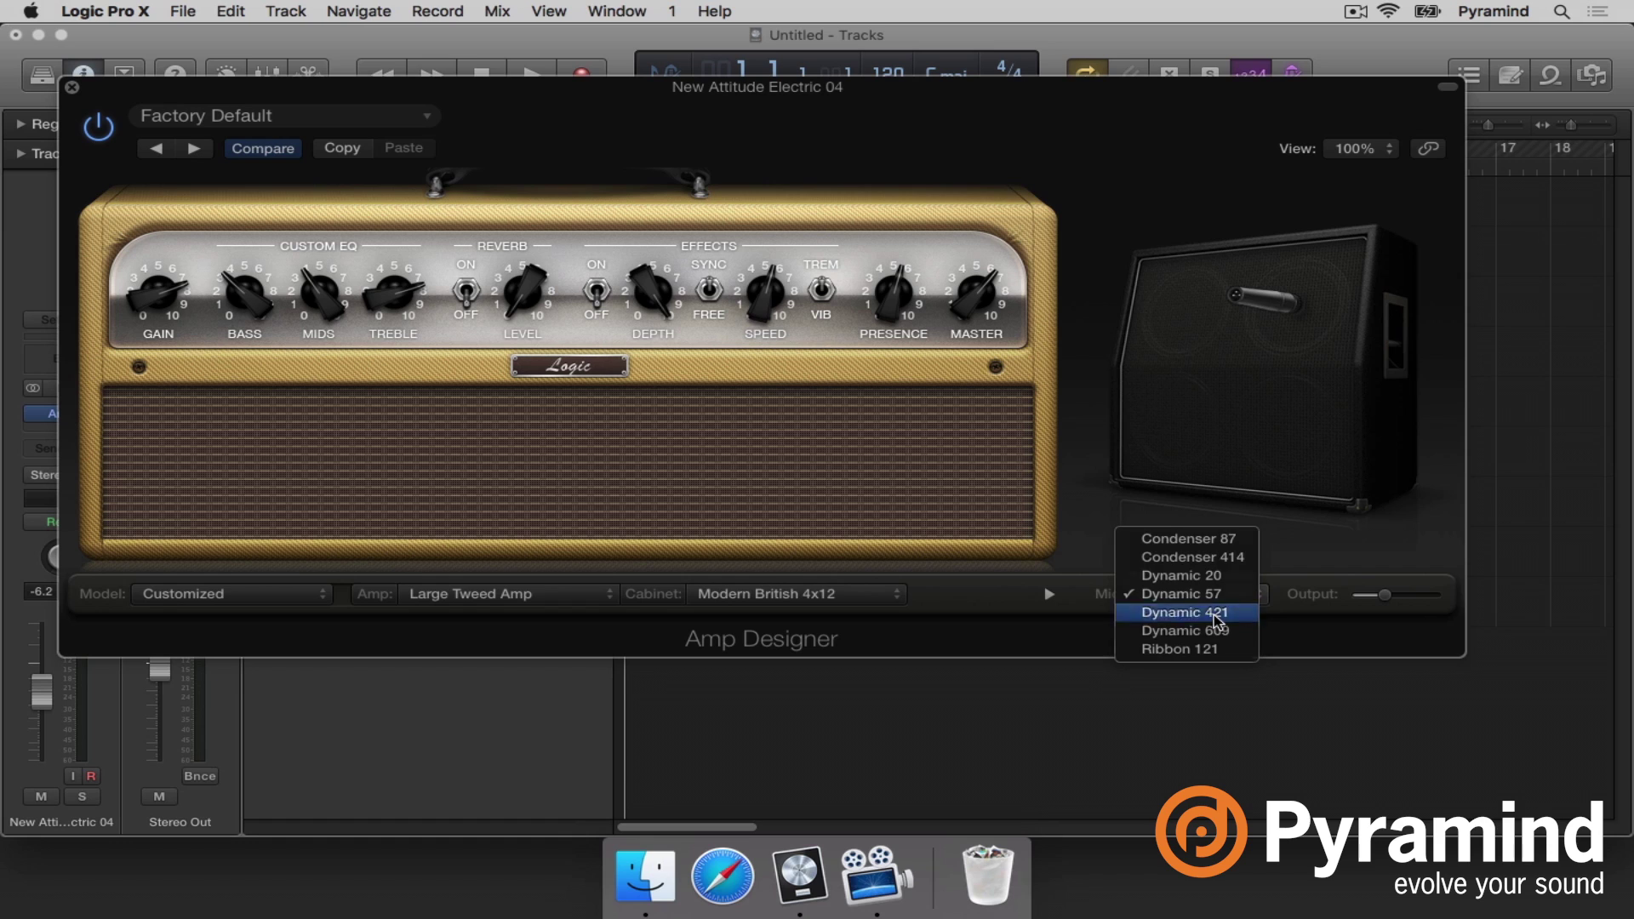
{"action": "left_click", "coordinate": [1214, 614]}
{"action": "left_click", "coordinate": [1209, 602]}
{"action": "left_click", "coordinate": [1228, 614]}
Switch the cabinet's microphone to Ribbon 121 and on to Condenser 414.
{"action": "mouse_move", "coordinate": [1315, 379]}
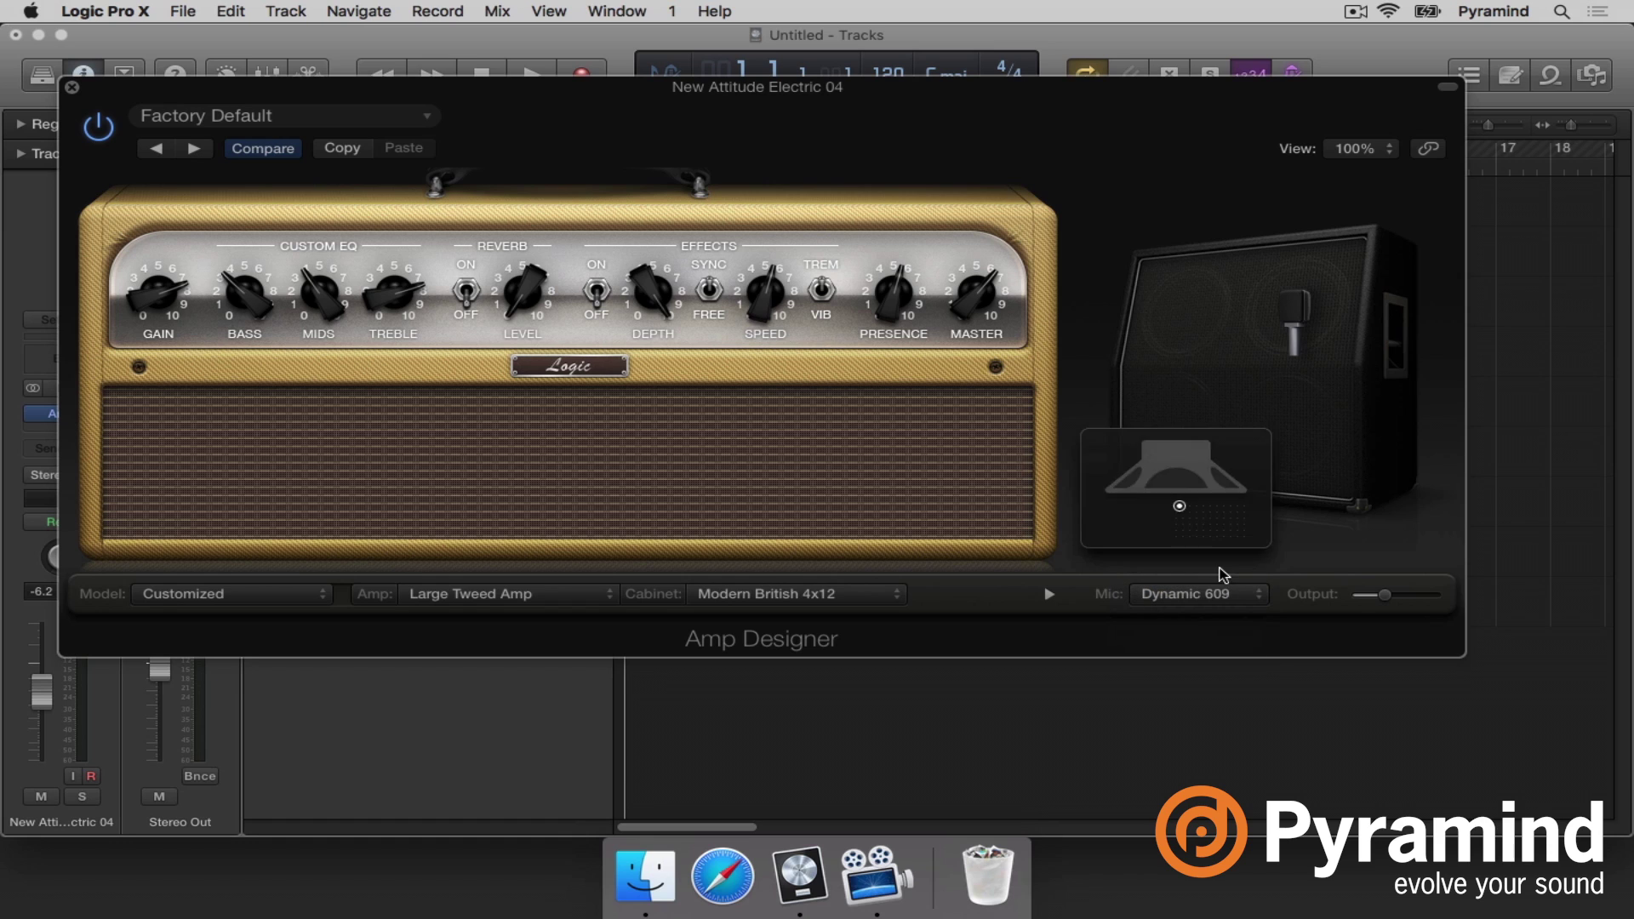
{"action": "left_click", "coordinate": [1208, 594]}
{"action": "left_click", "coordinate": [1216, 623]}
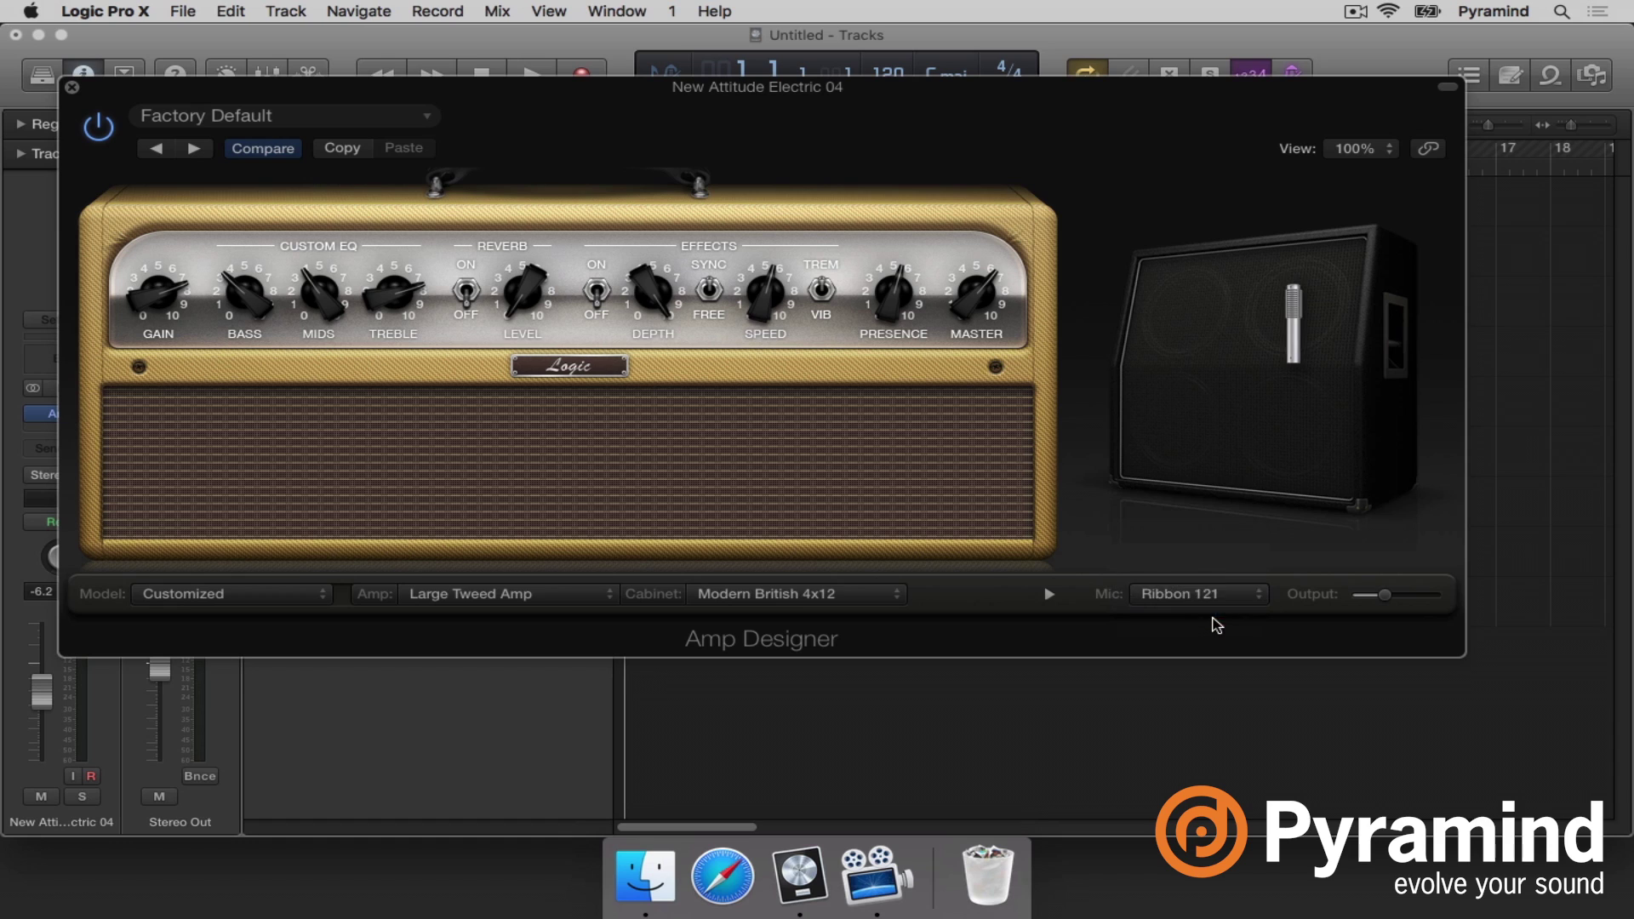
{"action": "left_click", "coordinate": [1213, 593]}
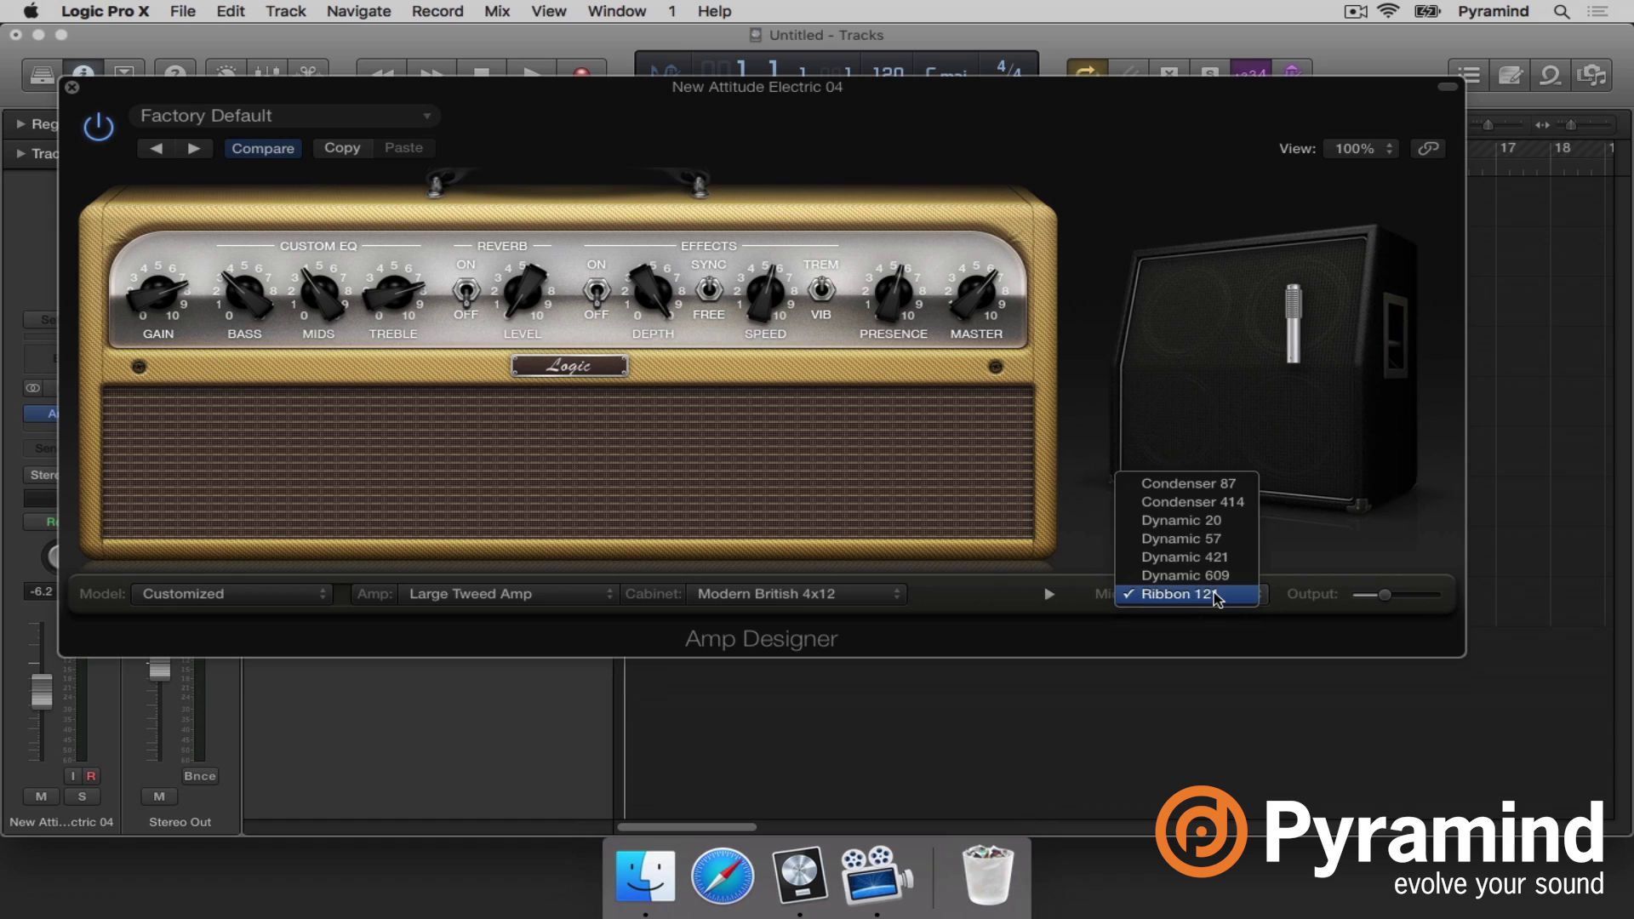
{"action": "left_click", "coordinate": [1224, 502]}
{"action": "mouse_move", "coordinate": [1223, 504]}
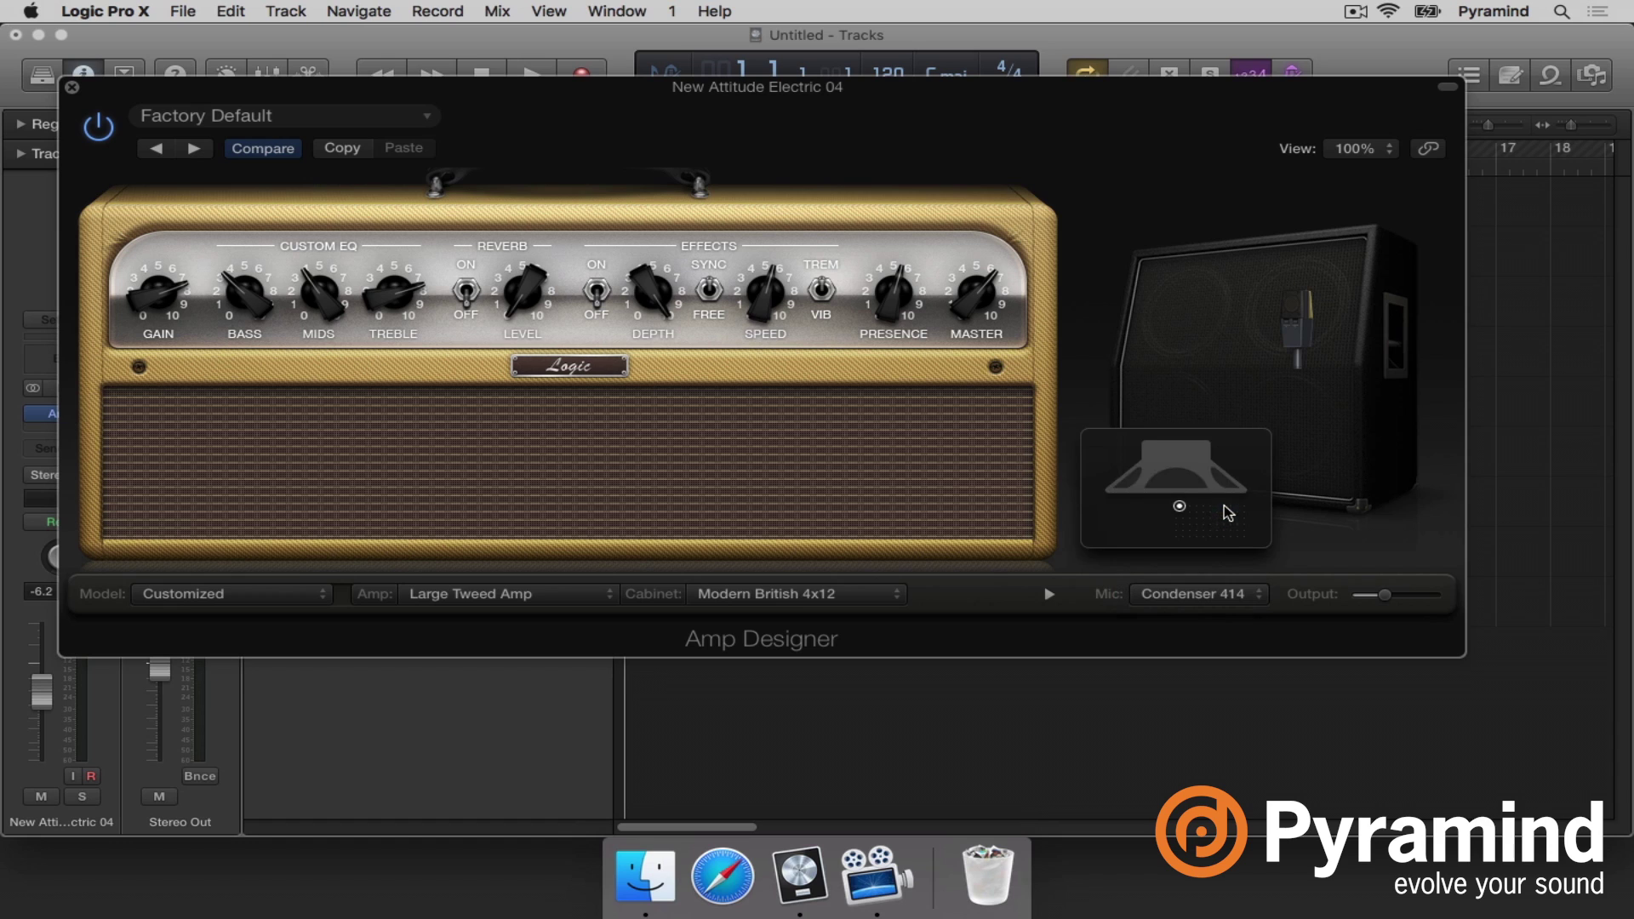
Change the microphone to Condenser 87 and pull it farther back from the speaker cone.
{"action": "left_click", "coordinate": [1202, 579]}
{"action": "left_click", "coordinate": [1203, 573]}
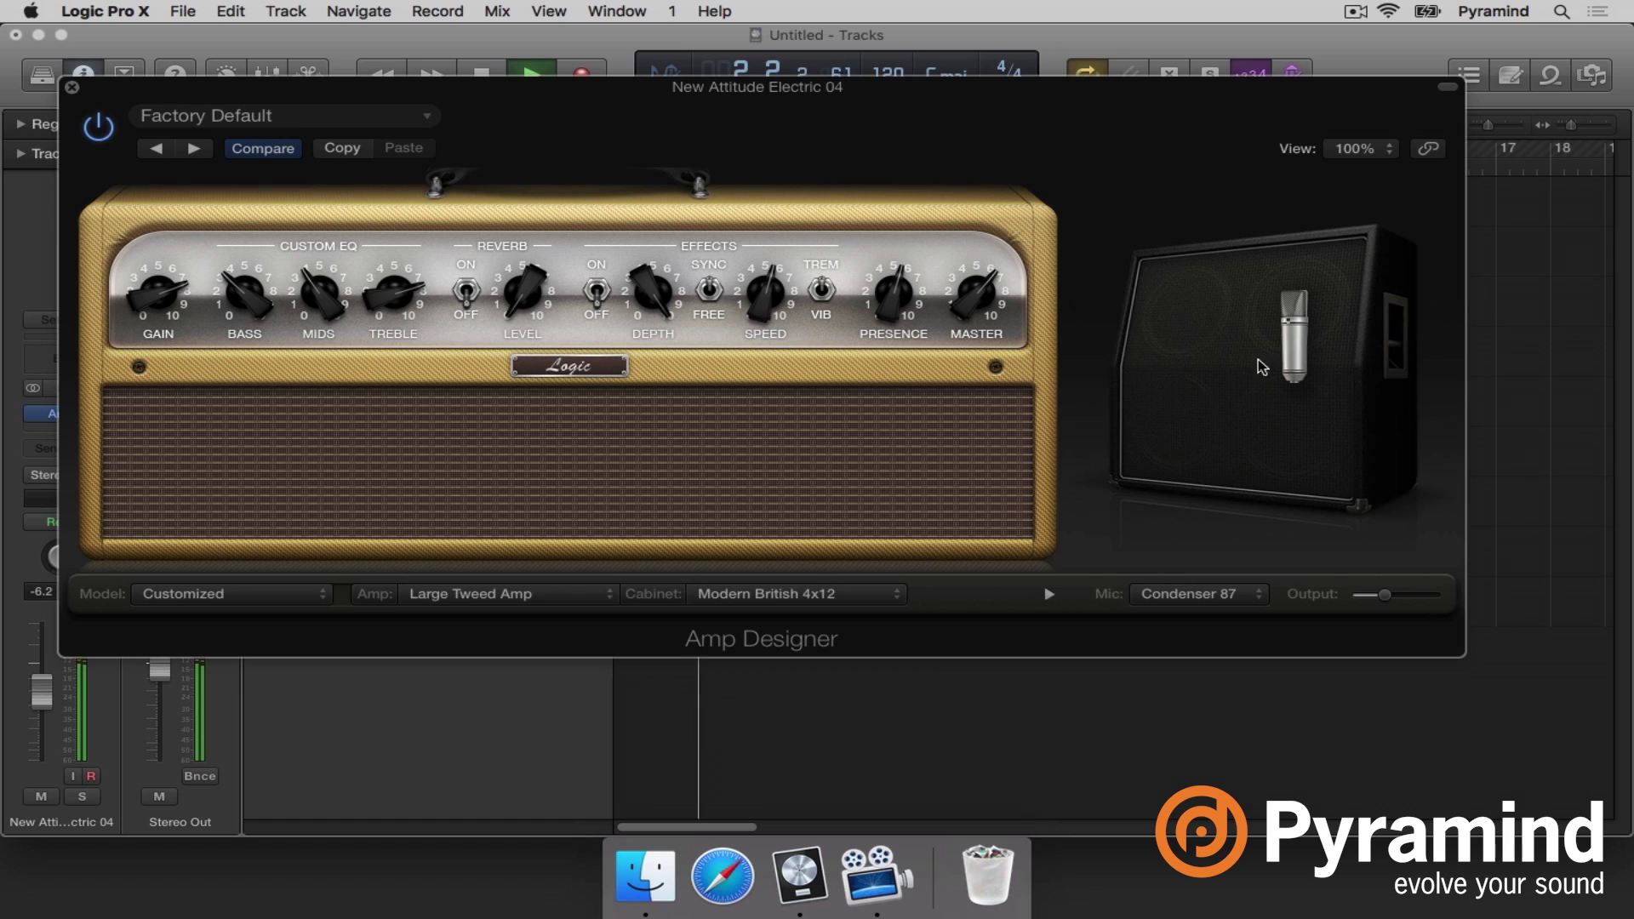
{"action": "left_click", "coordinate": [1198, 601]}
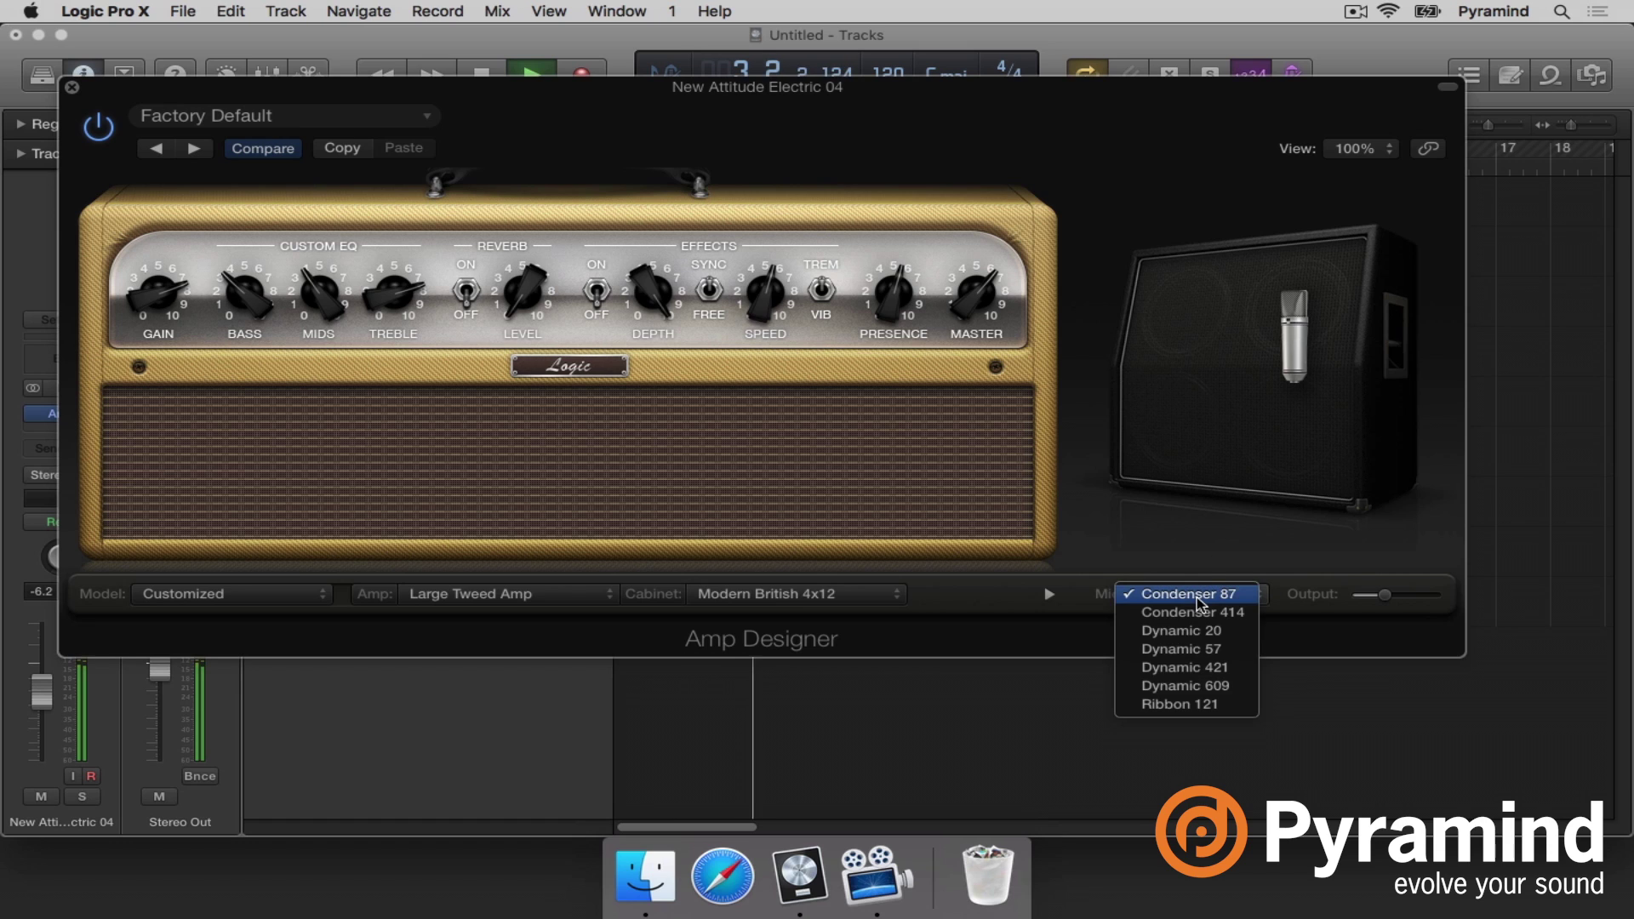
{"action": "left_click", "coordinate": [1192, 594]}
{"action": "mouse_move", "coordinate": [1192, 520]}
{"action": "left_mouse_down"}
{"action": "mouse_move", "coordinate": [1217, 529]}
{"action": "mouse_move", "coordinate": [1247, 509]}
{"action": "mouse_move", "coordinate": [1167, 498]}
{"action": "mouse_move", "coordinate": [1209, 491]}
{"action": "mouse_move", "coordinate": [1183, 537]}
{"action": "left_mouse_up"}
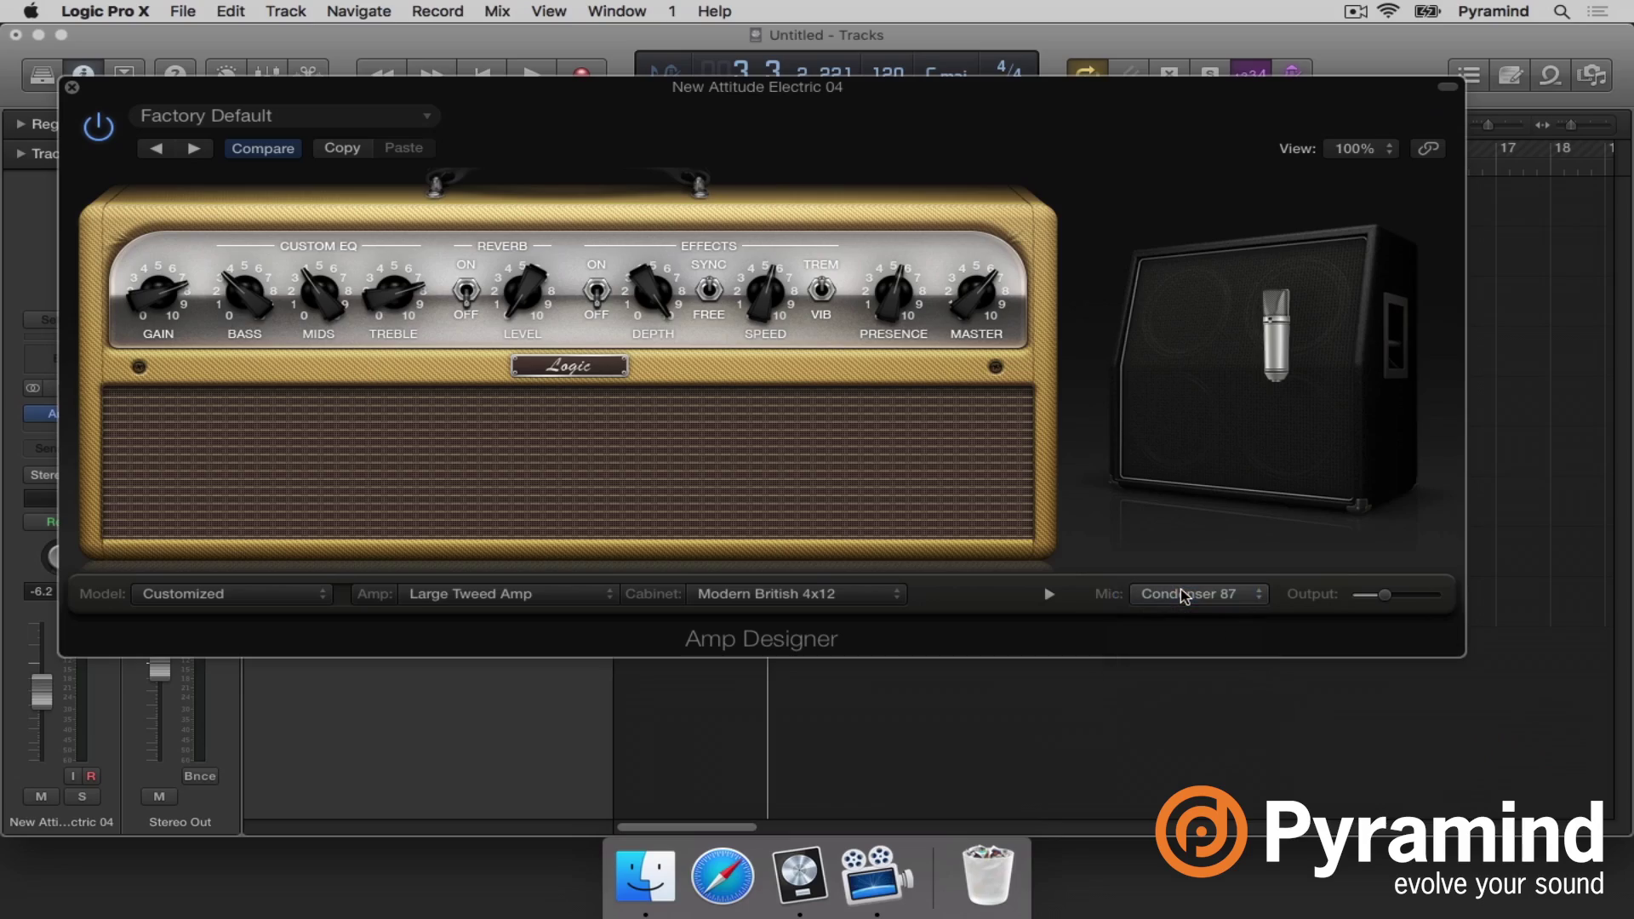
Start playback, switch the microphone to Dynamic 57 and move it closer to the speaker and off-center toward the cone's edge.
{"action": "key", "text": "space"}
{"action": "left_click", "coordinate": [1182, 596]}
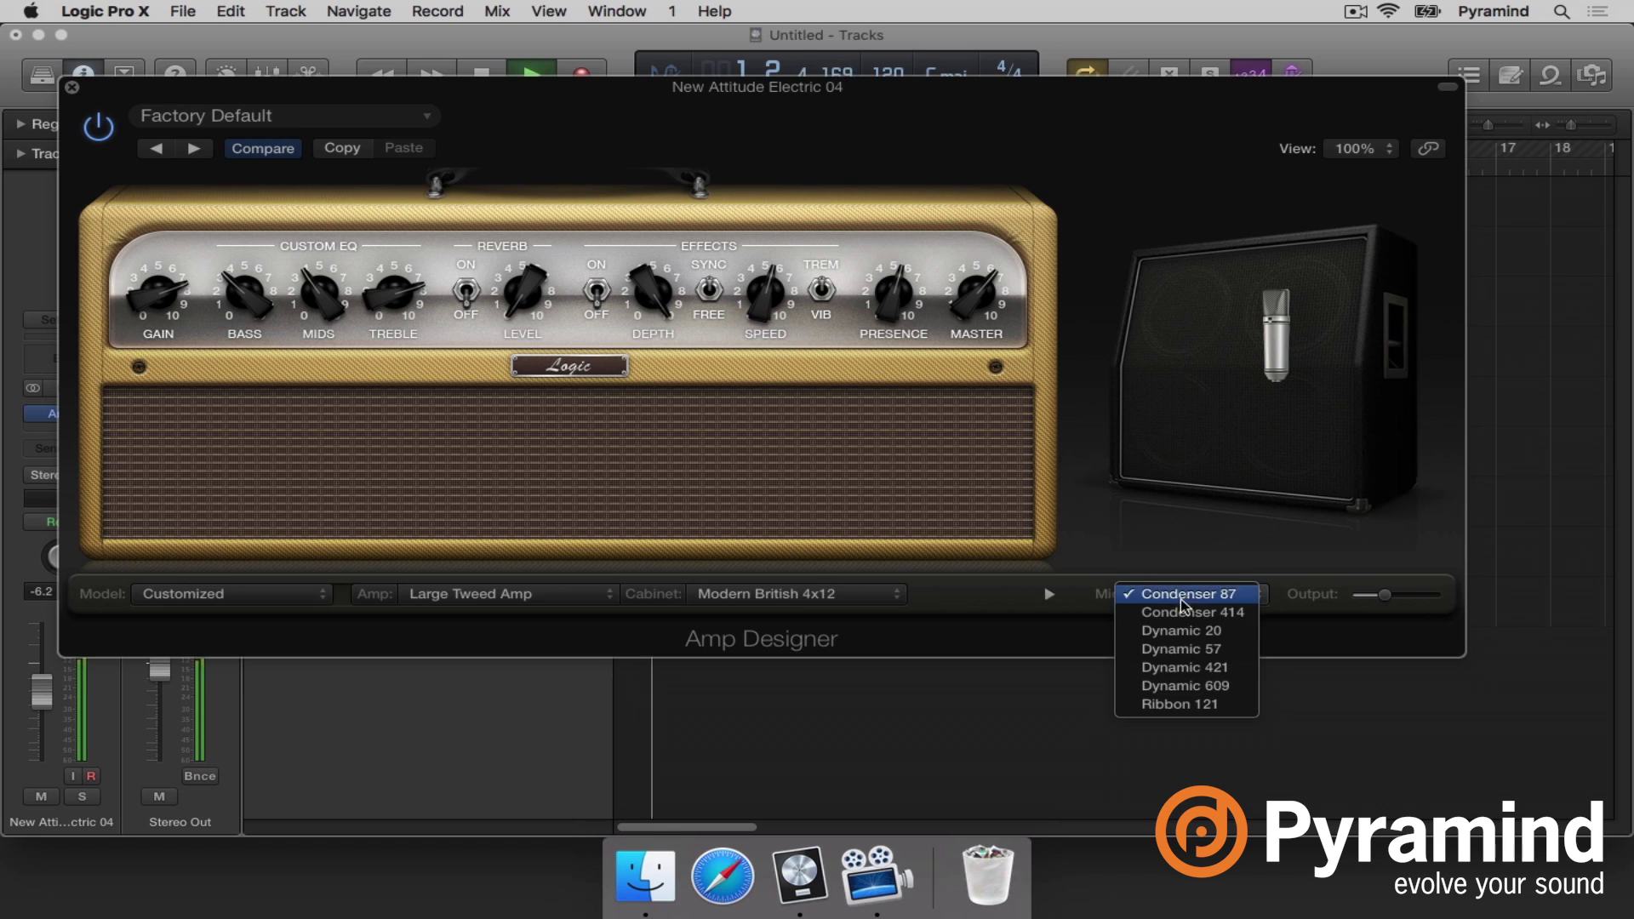
{"action": "left_click", "coordinate": [1192, 649]}
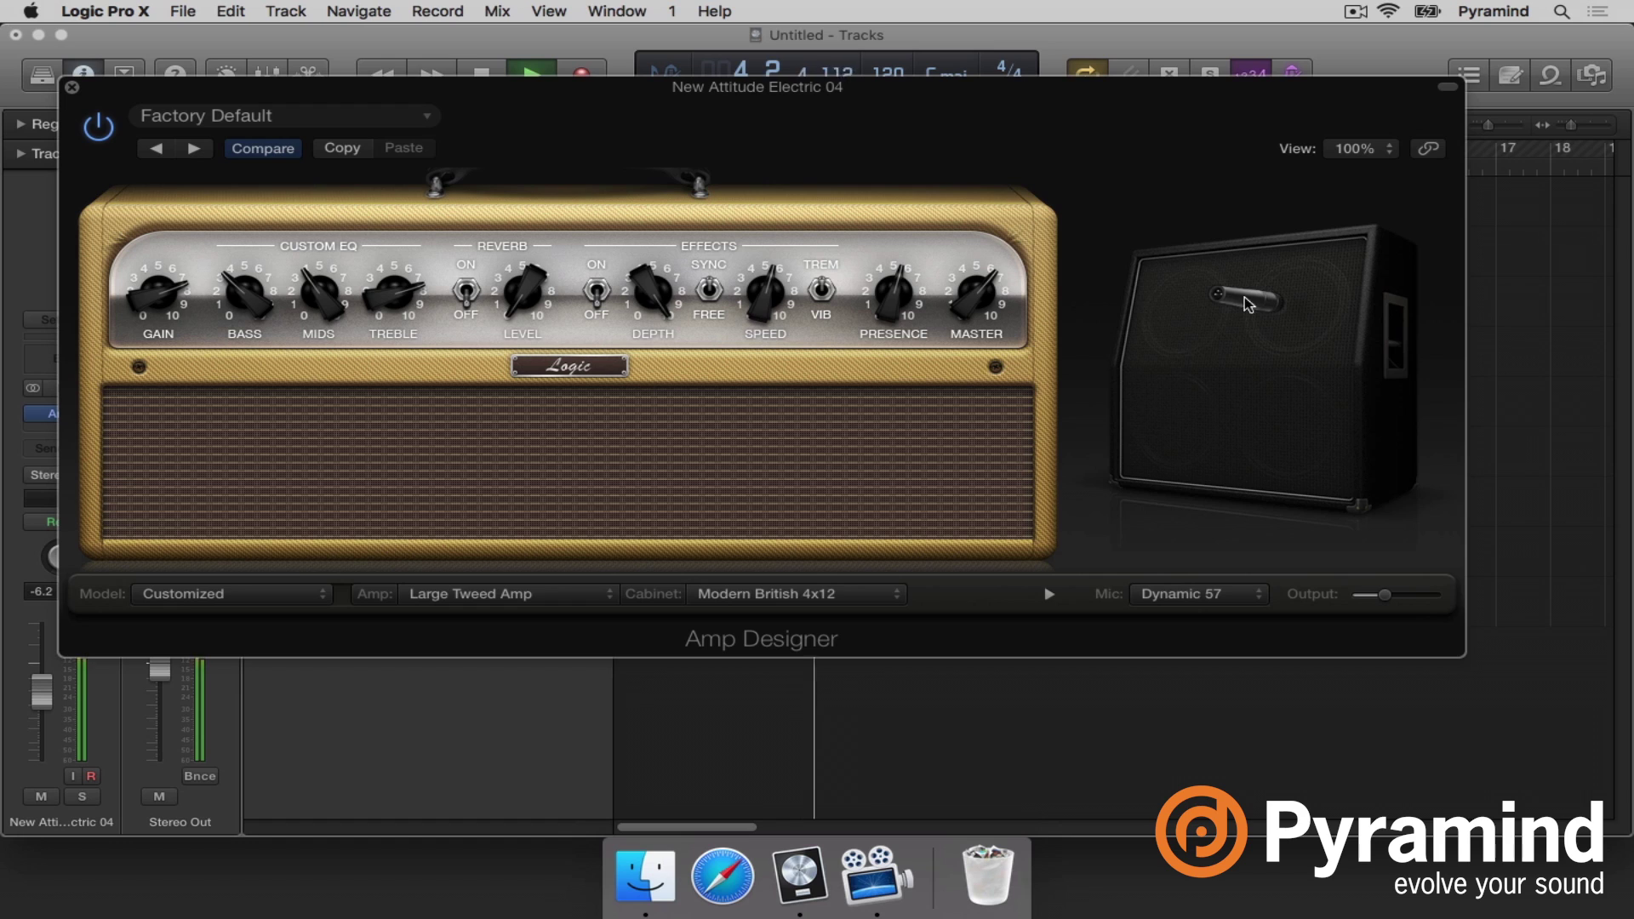
{"action": "mouse_move", "coordinate": [1166, 355]}
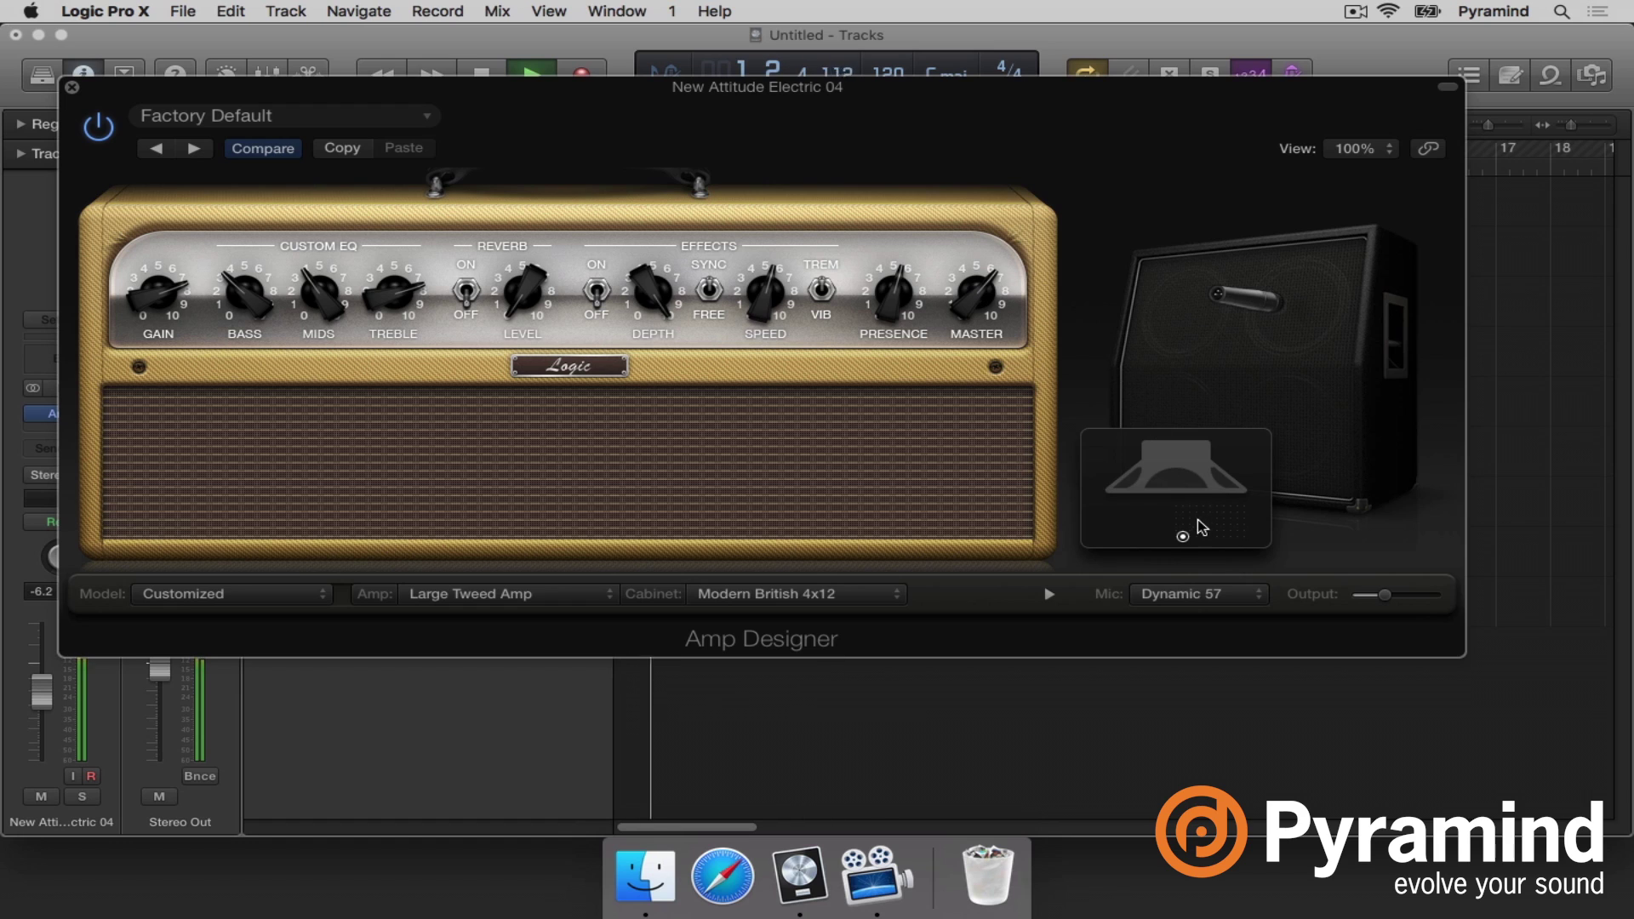
{"action": "left_click_drag", "start_coordinate": [1189, 537], "coordinate": [1211, 517]}
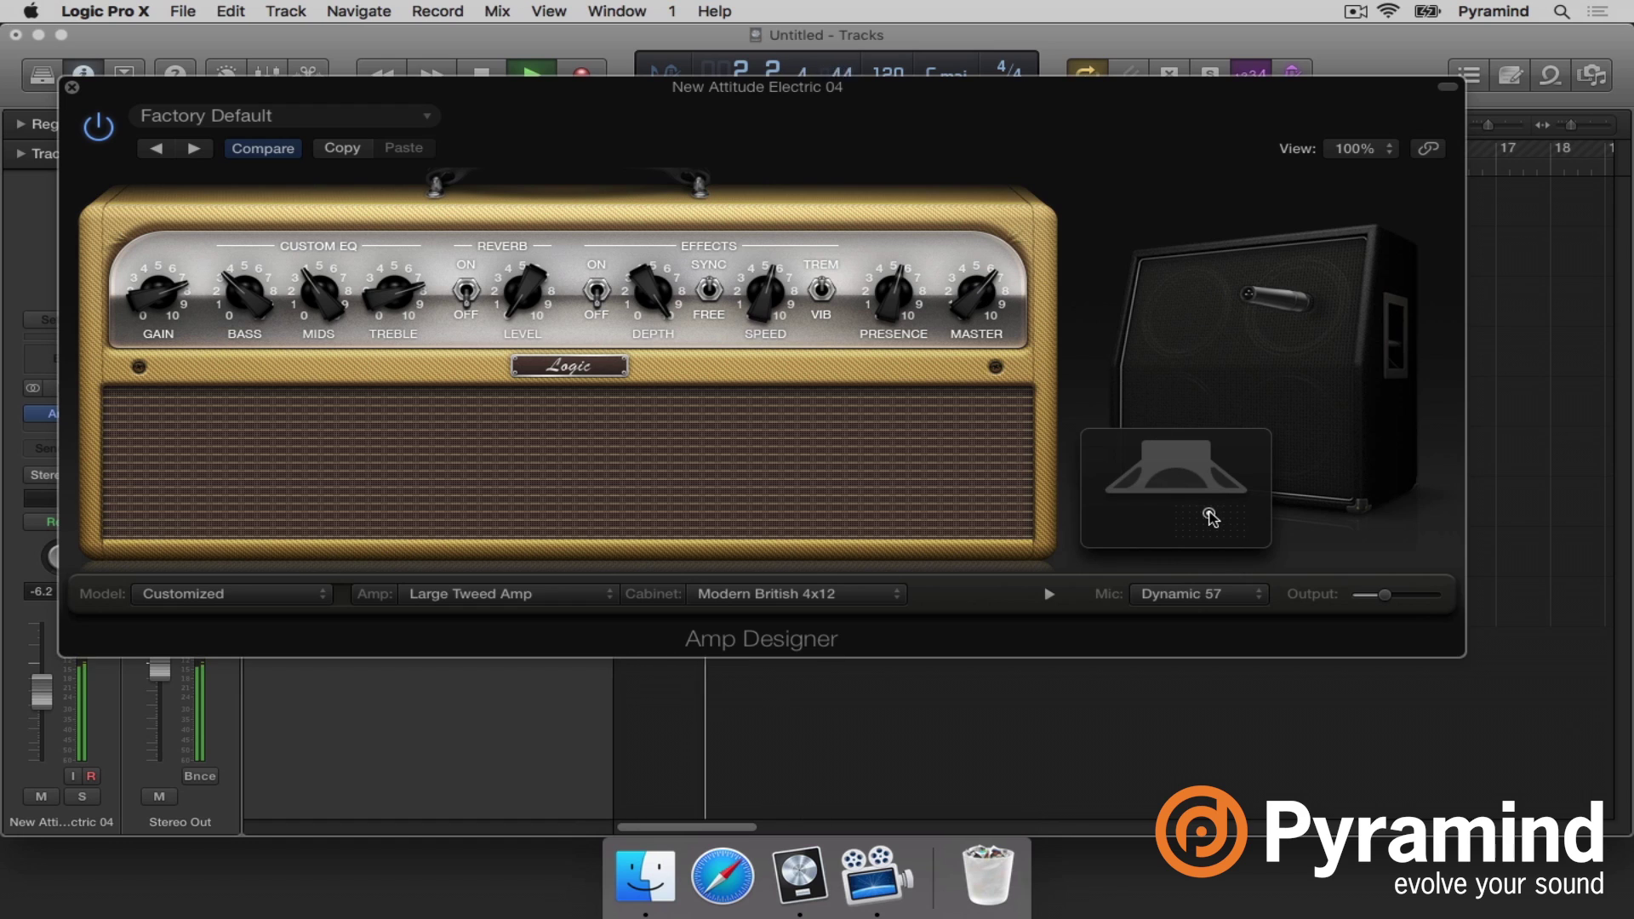